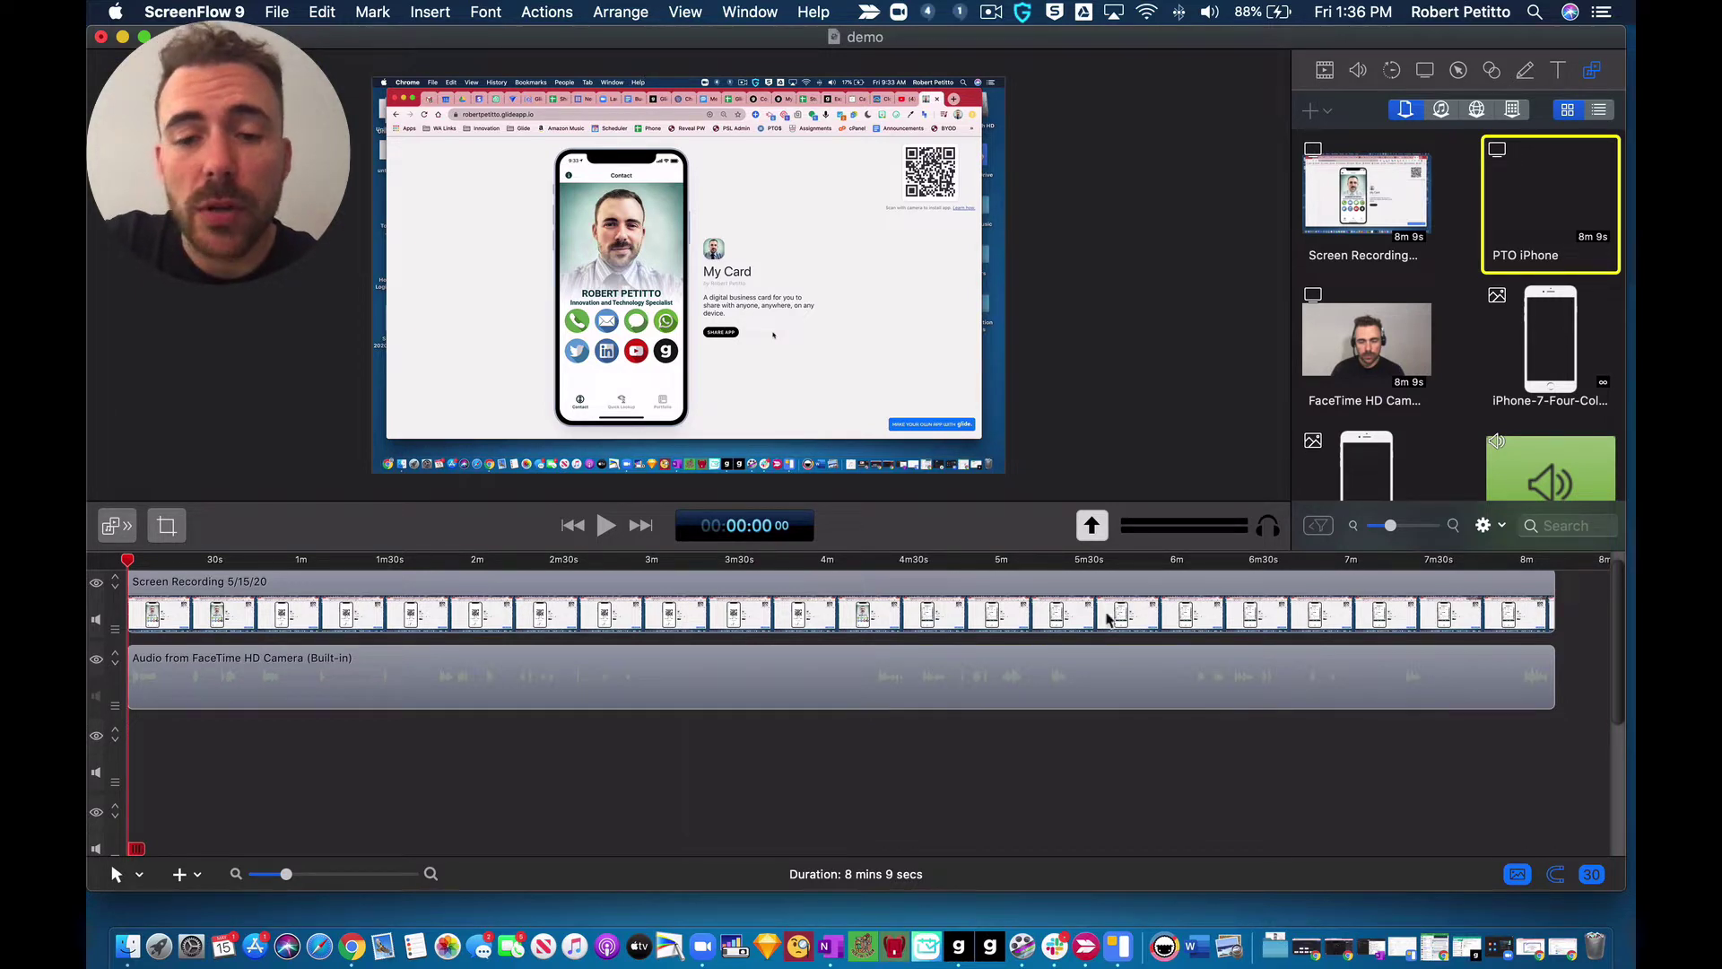
Step: Select the timeline clips and try adding the FaceTime camera clip to the canvas
{"action": "left_click", "coordinate": [546, 617]}
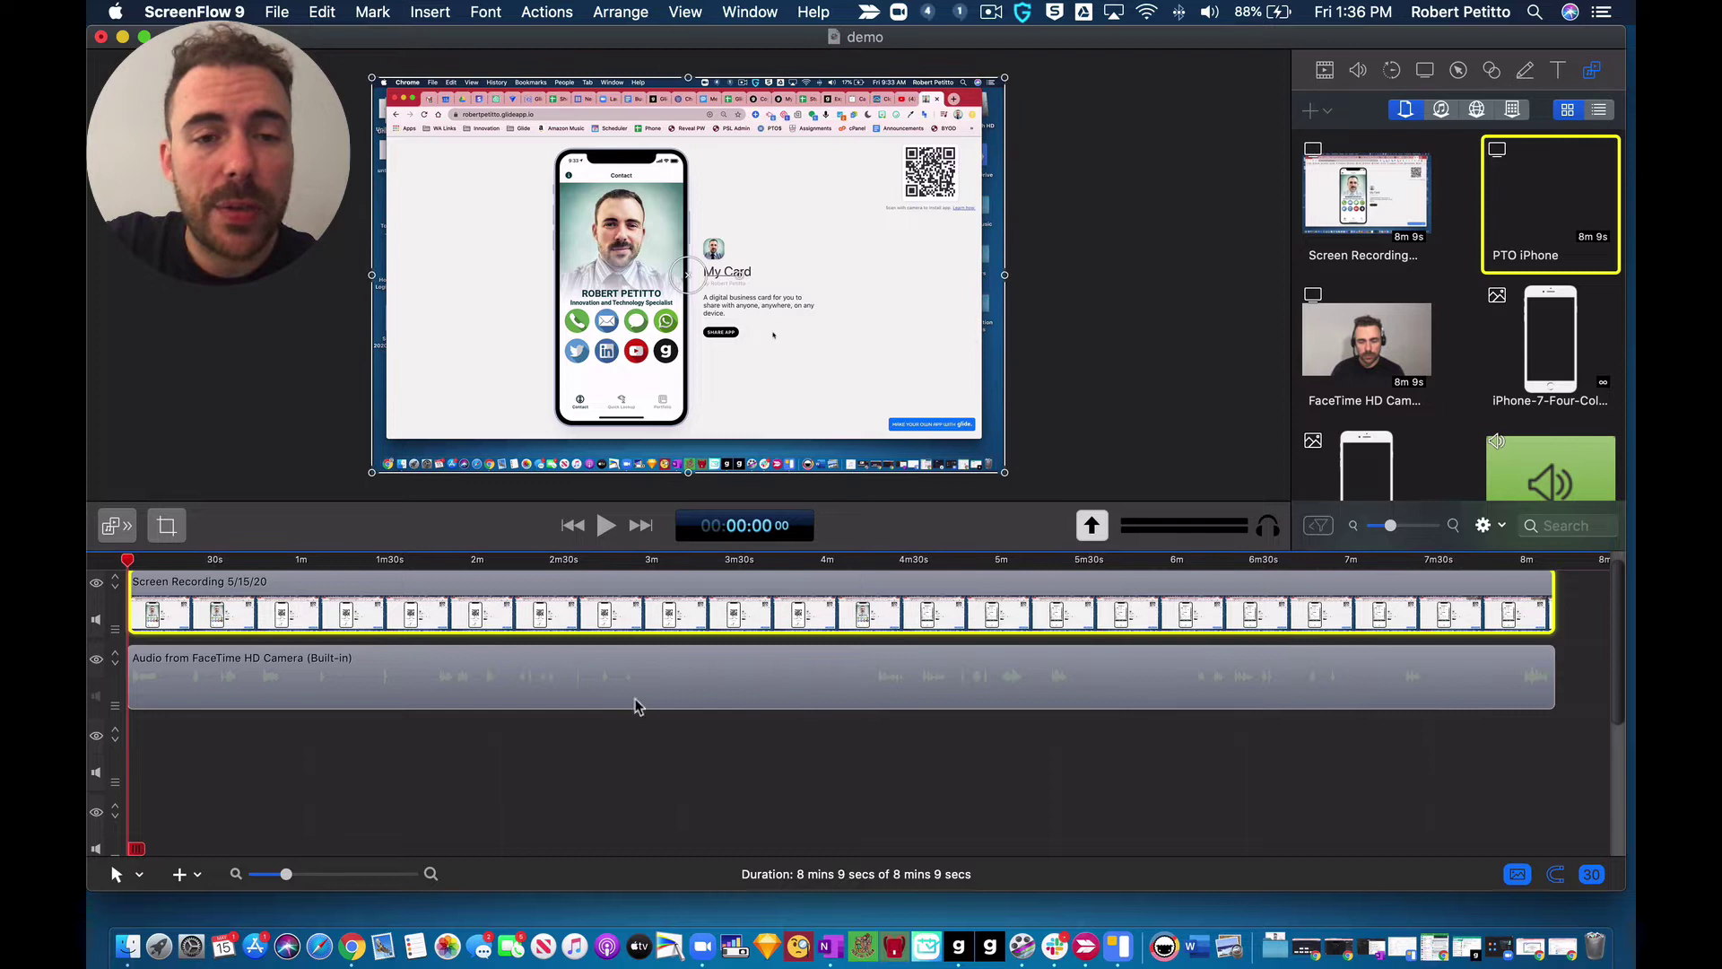
{"action": "left_click", "coordinate": [661, 695]}
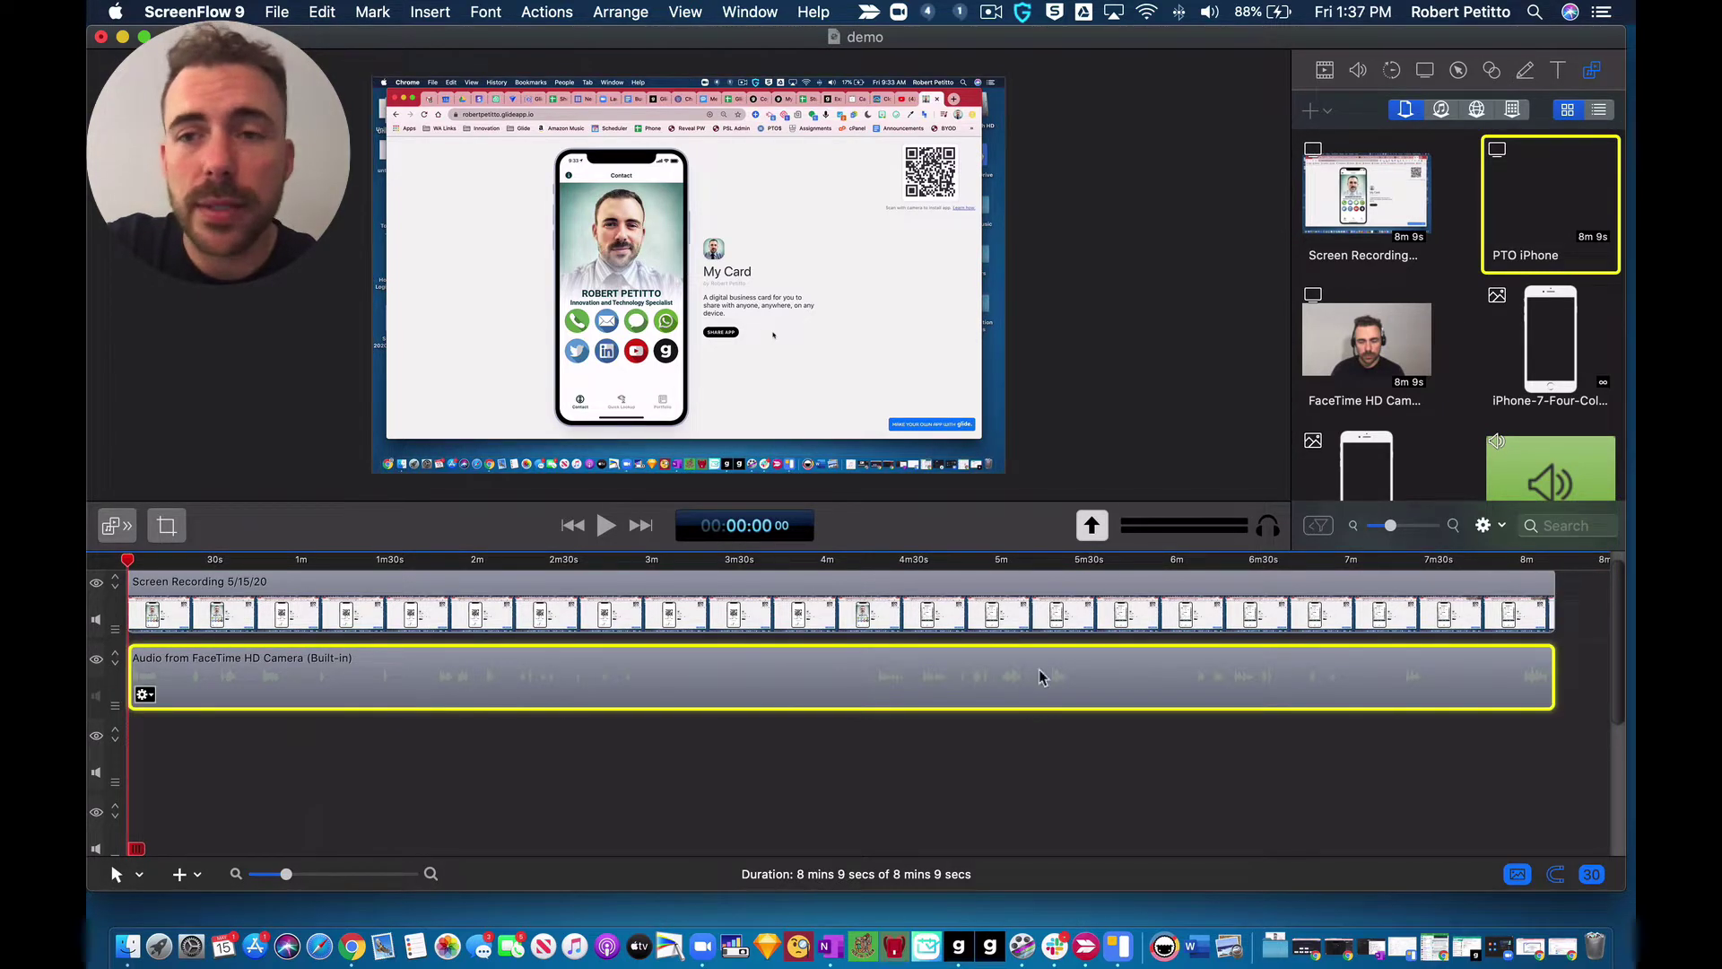
{"action": "scroll", "coordinate": [1402, 296], "scroll_direction": "down", "scroll_amount": 3}
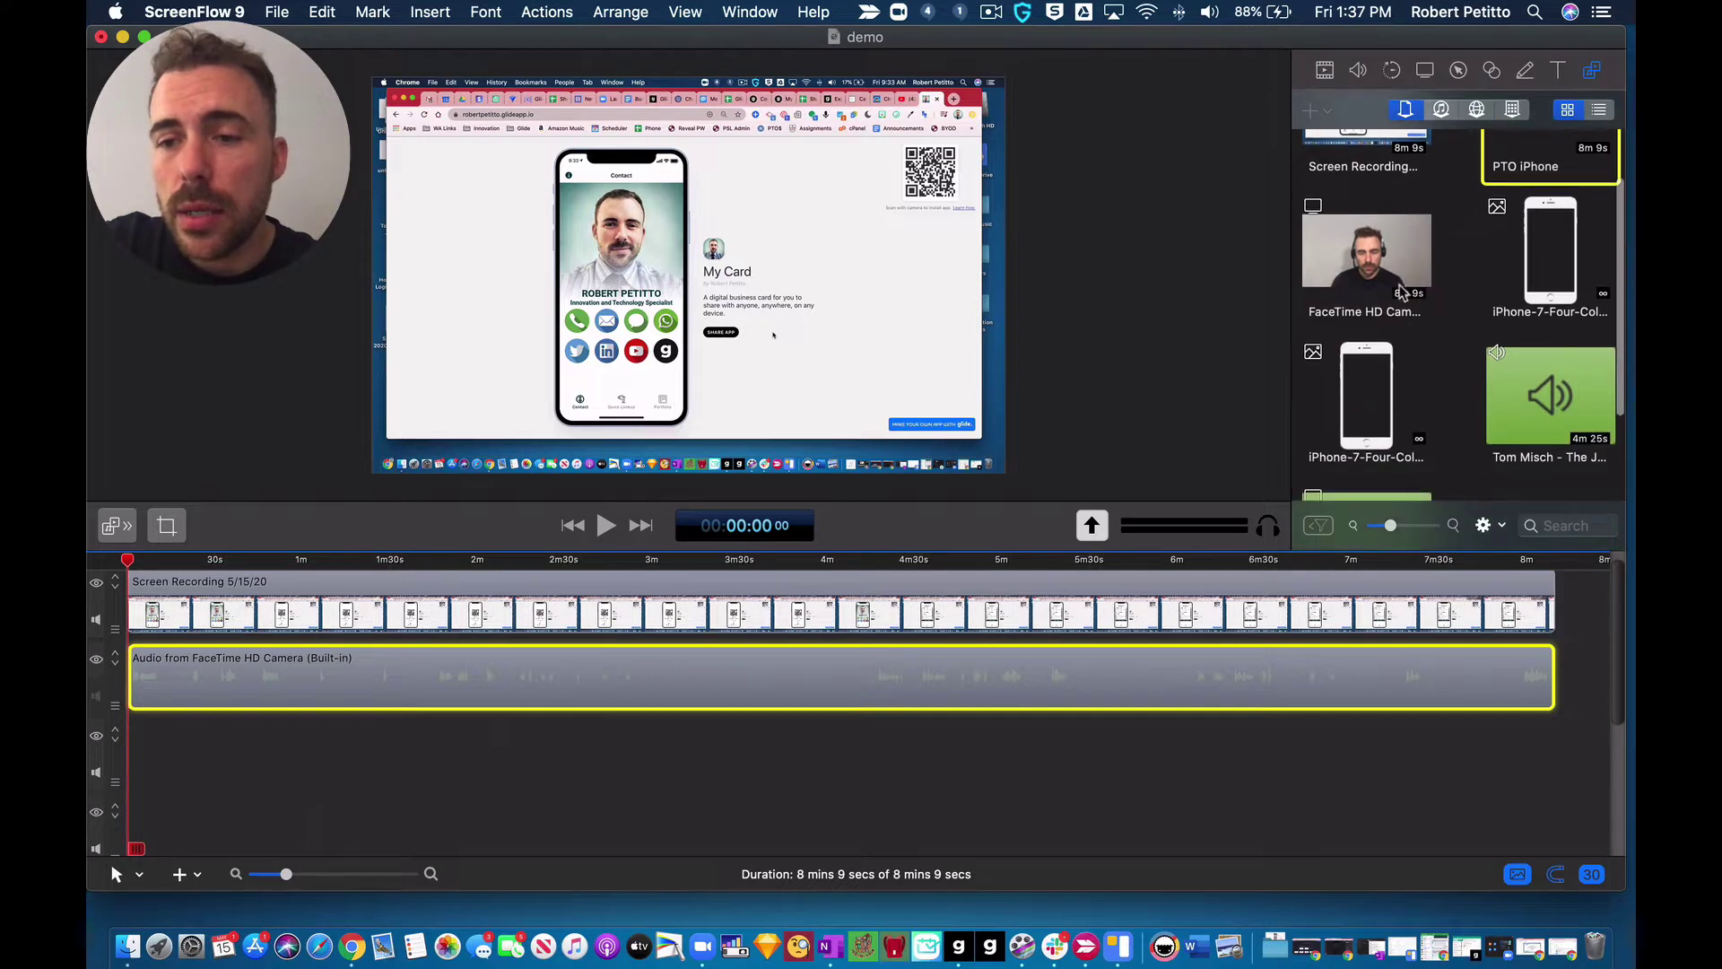
{"action": "scroll", "coordinate": [1402, 292], "scroll_direction": "up", "scroll_amount": 1}
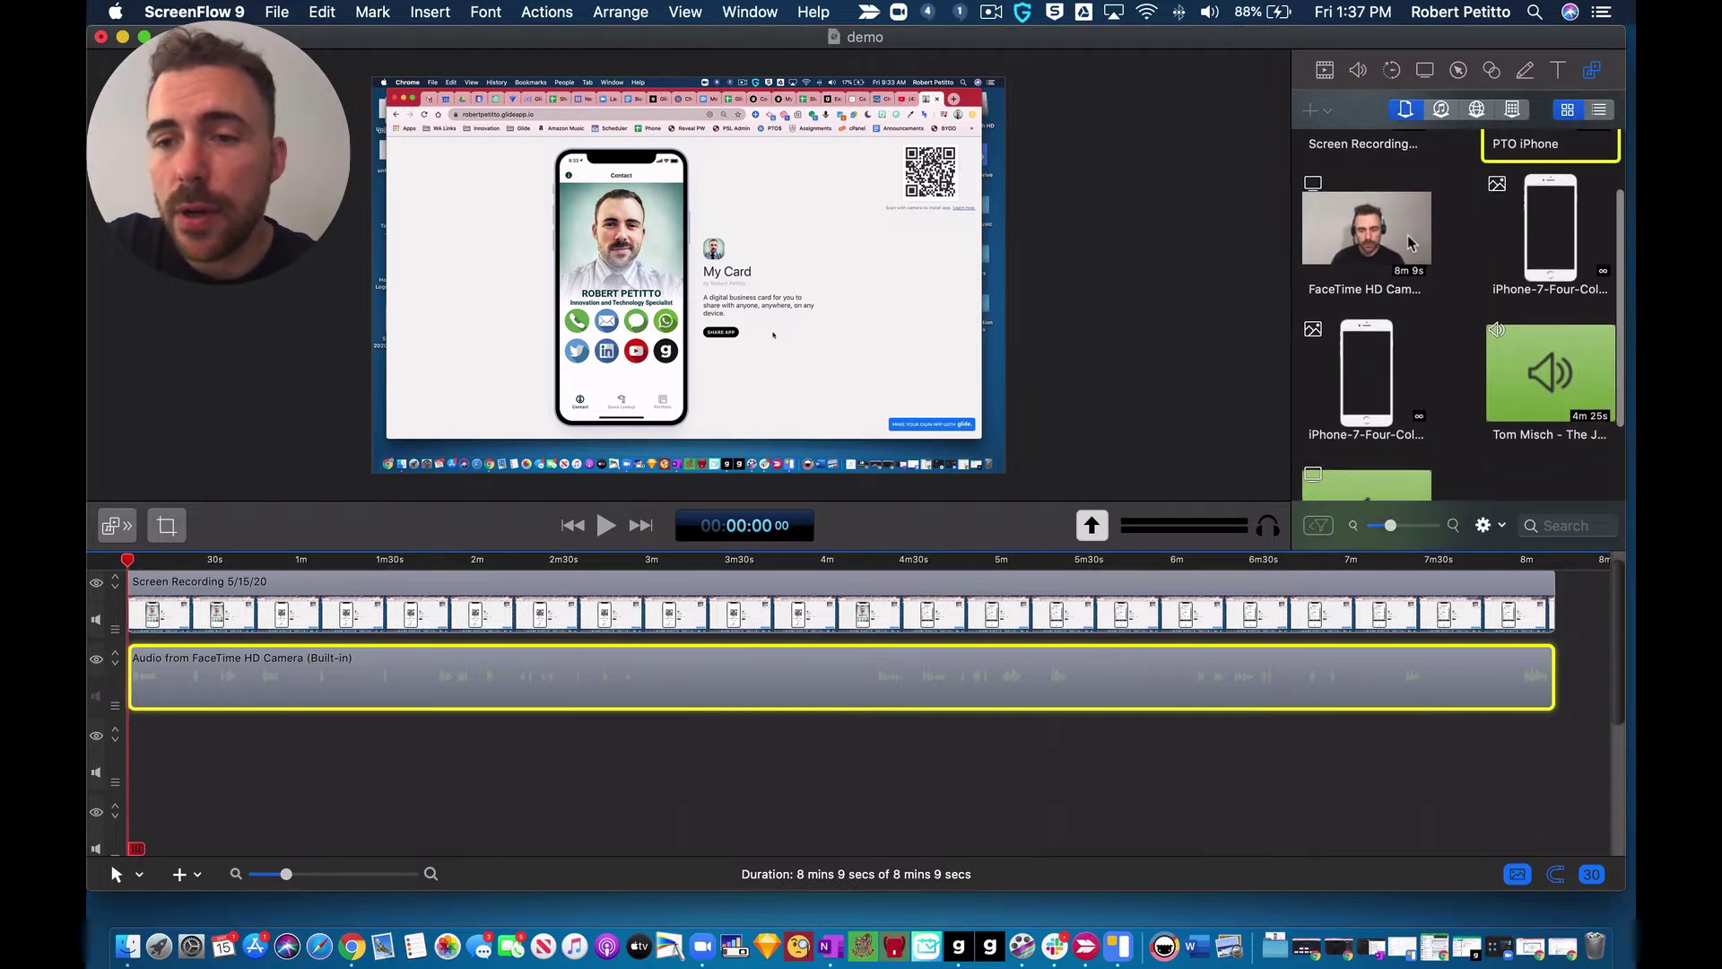
{"action": "left_click", "coordinate": [1389, 244]}
{"action": "left_click_drag", "start_coordinate": [1389, 244], "coordinate": [807, 309]}
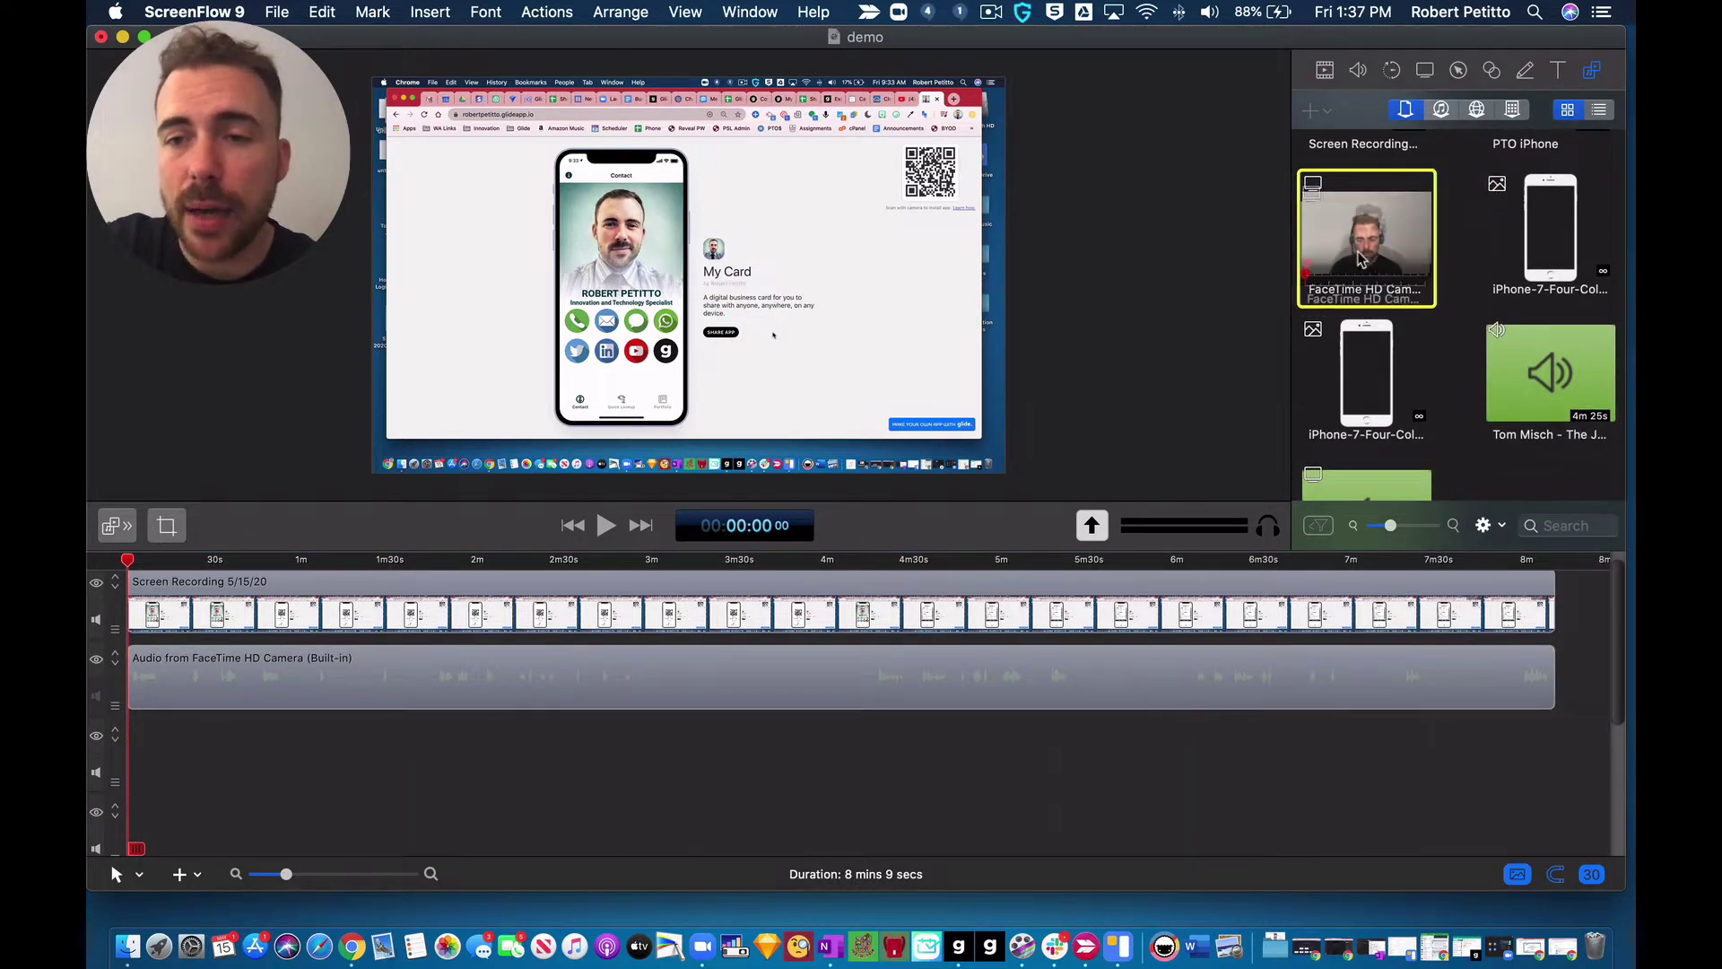
Step: Drag the PTO iPhone clip from the Media Library onto a new bottom track
{"action": "scroll", "coordinate": [1458, 341], "scroll_direction": "down", "scroll_amount": 2}
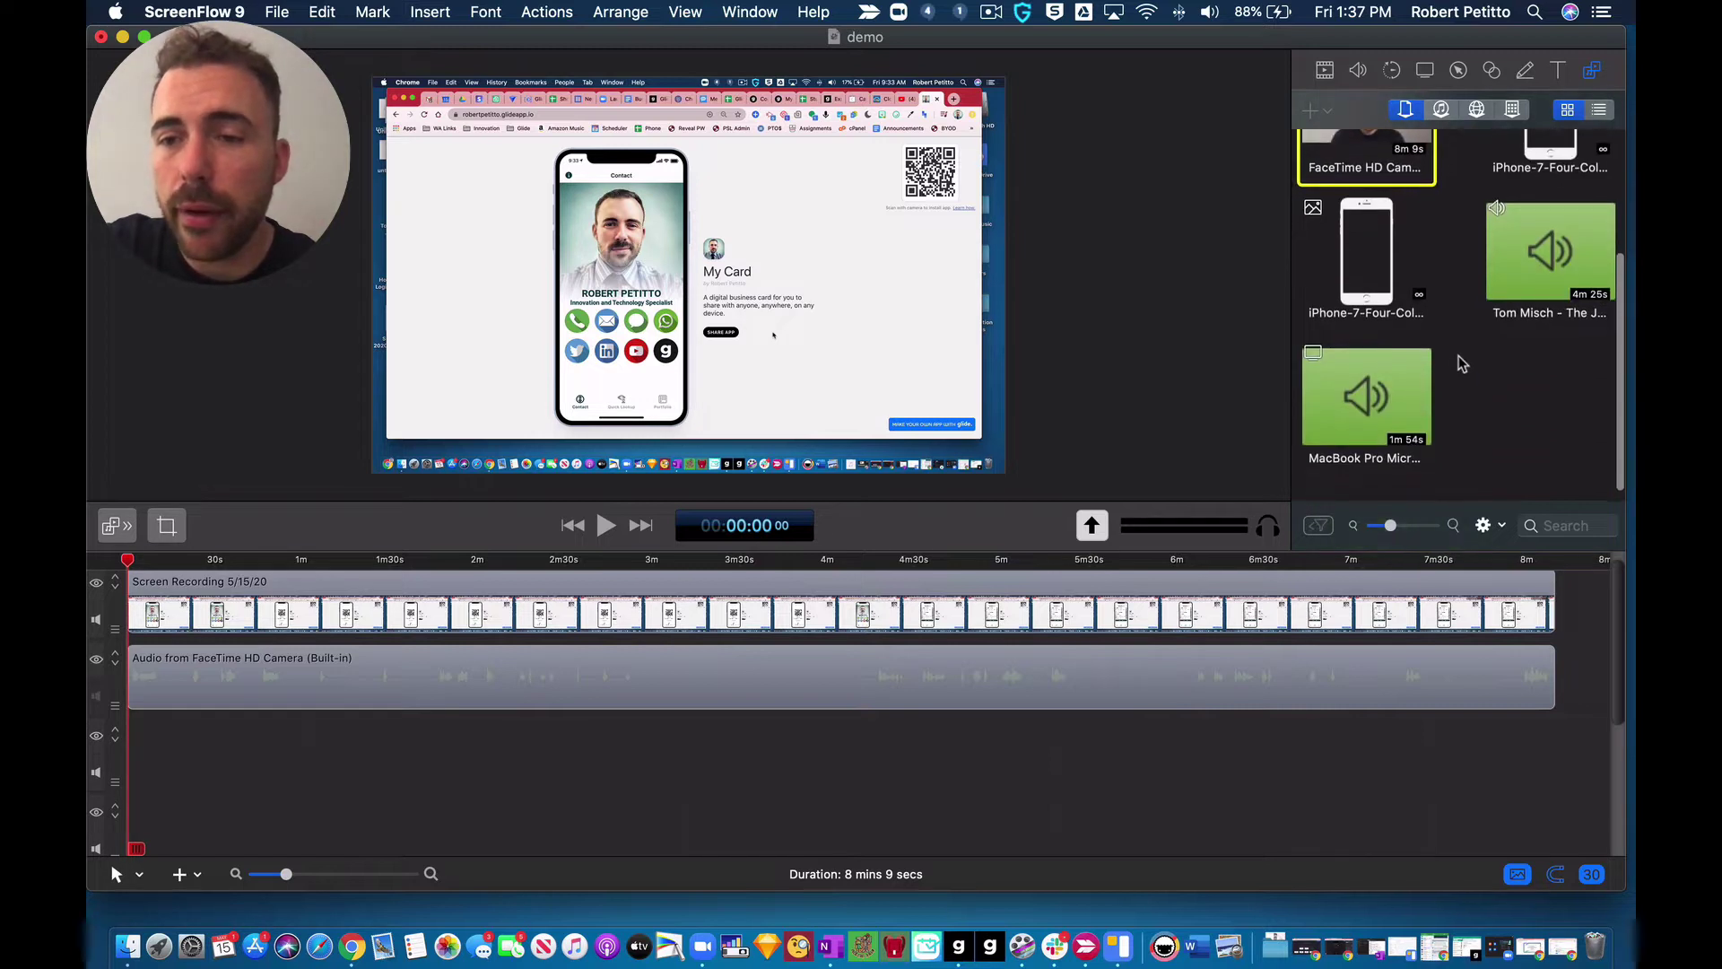
{"action": "scroll", "coordinate": [1410, 292], "scroll_direction": "up", "scroll_amount": 4}
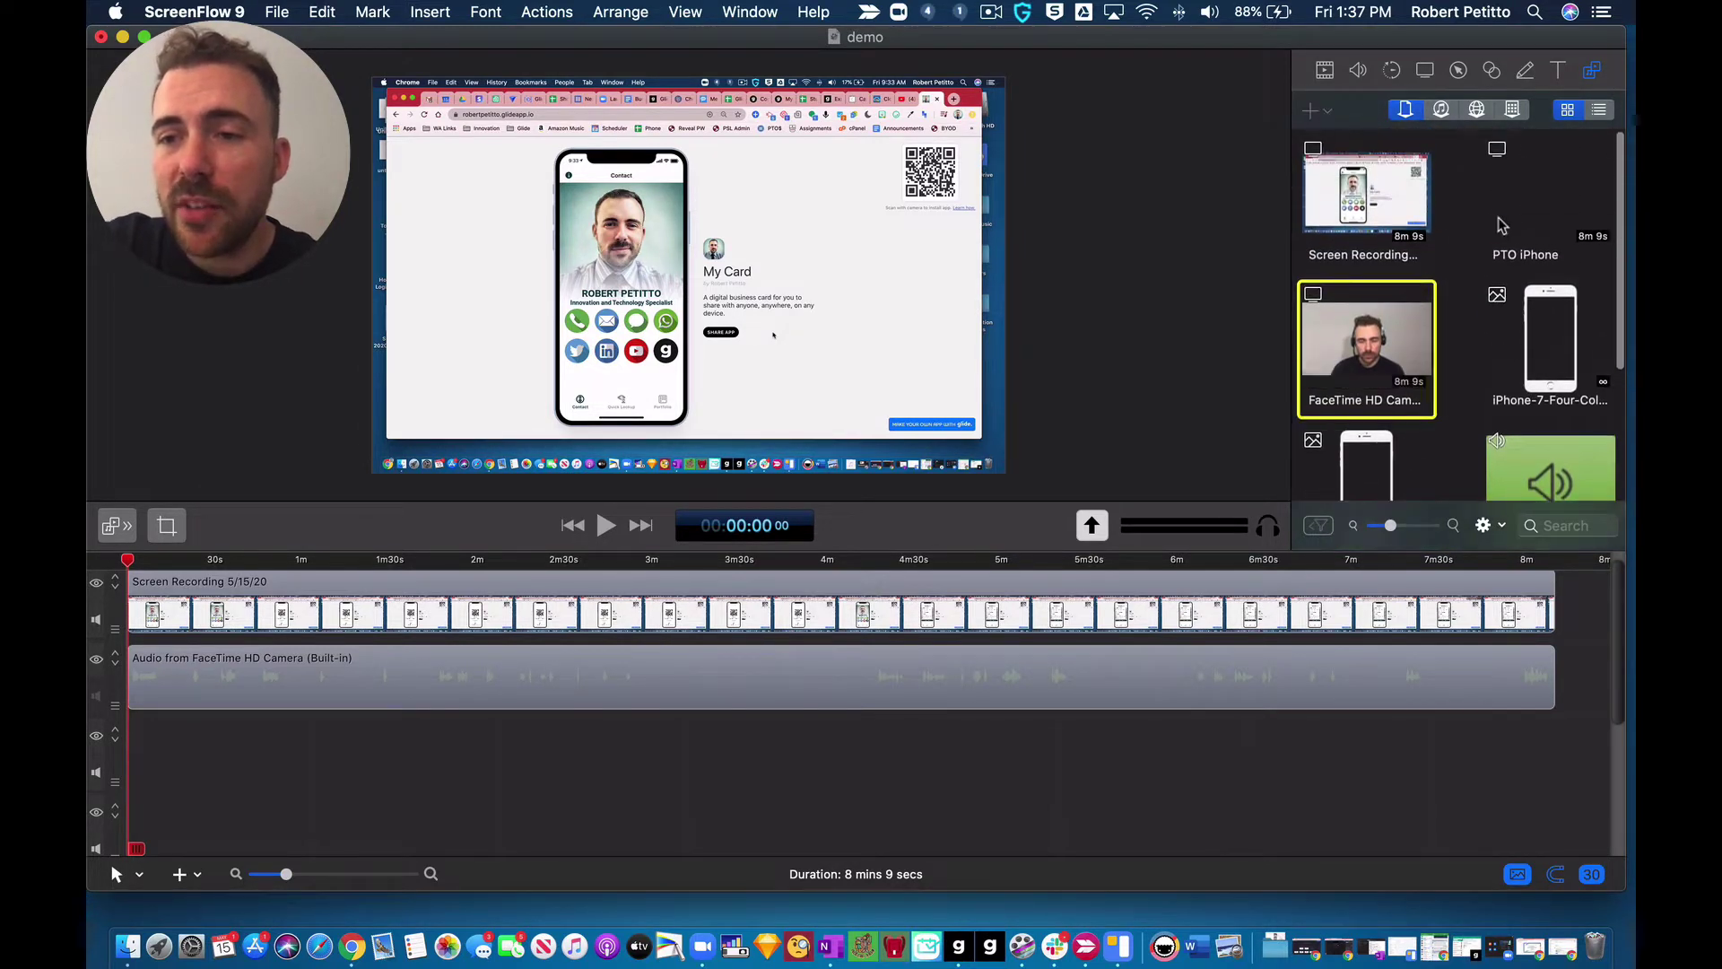
{"action": "left_click", "coordinate": [1507, 170]}
{"action": "left_click_drag", "start_coordinate": [1507, 171], "coordinate": [266, 744]}
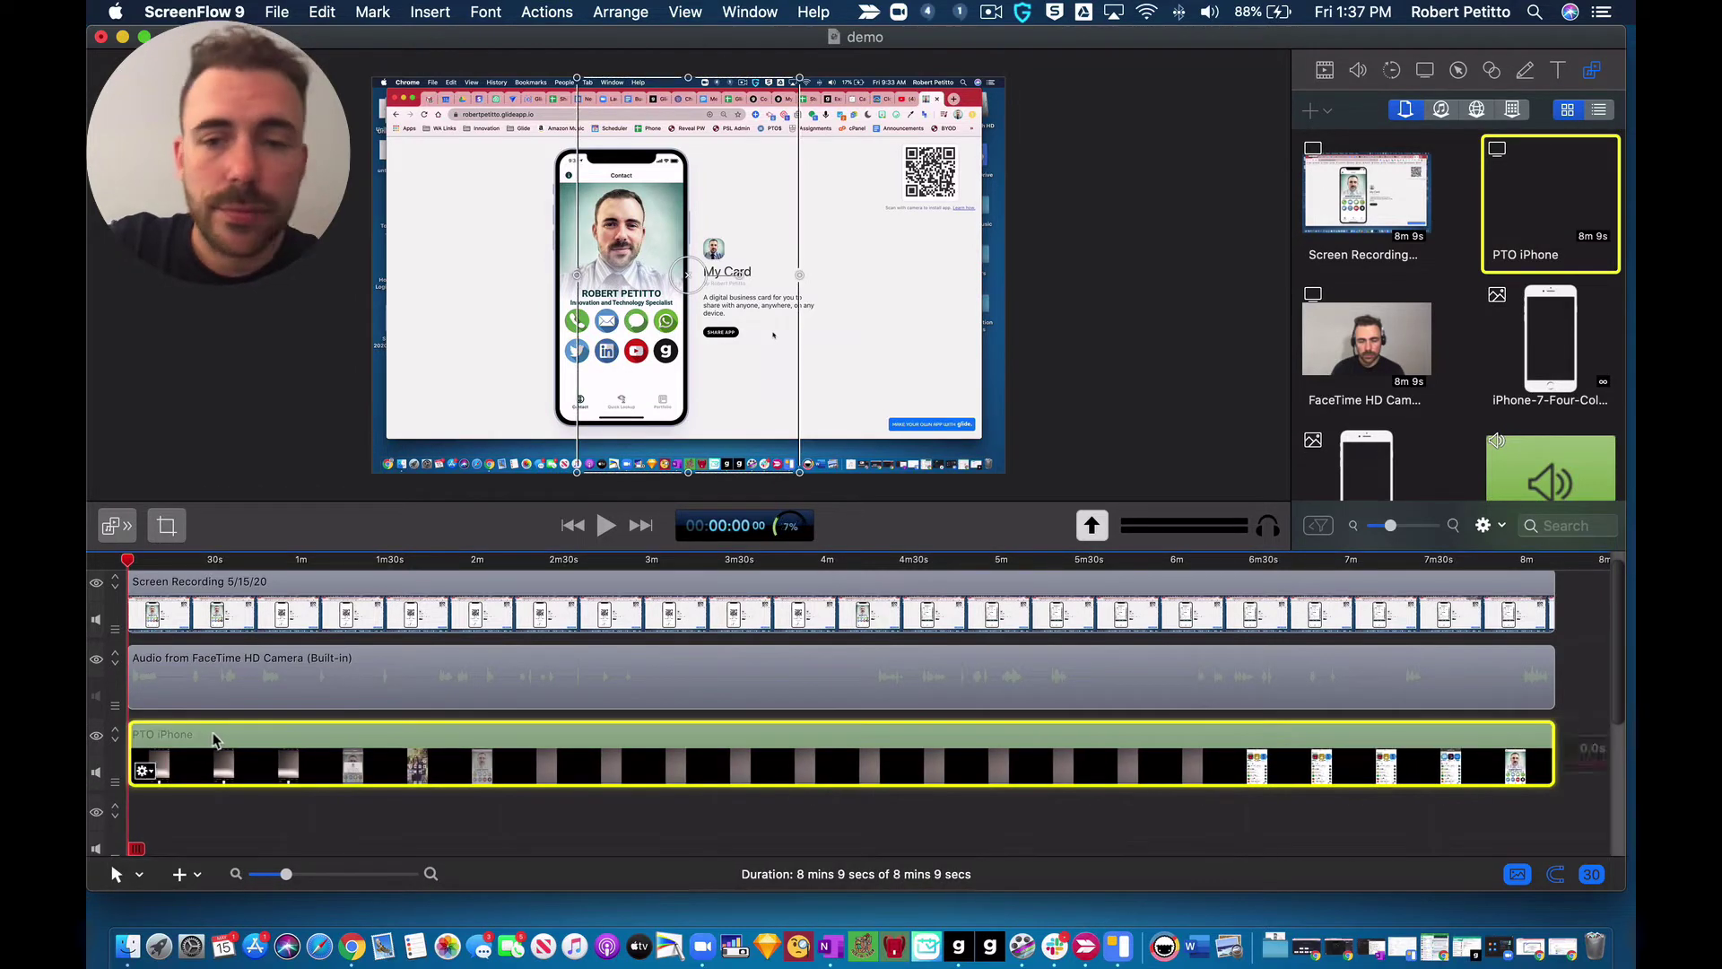
Step: Reorder the tracks so the PTO iPhone clip sits on top, above the camera audio
{"action": "left_click", "coordinate": [227, 674]}
{"action": "left_click_drag", "start_coordinate": [238, 740], "coordinate": [205, 671]}
{"action": "left_click", "coordinate": [1109, 354]}
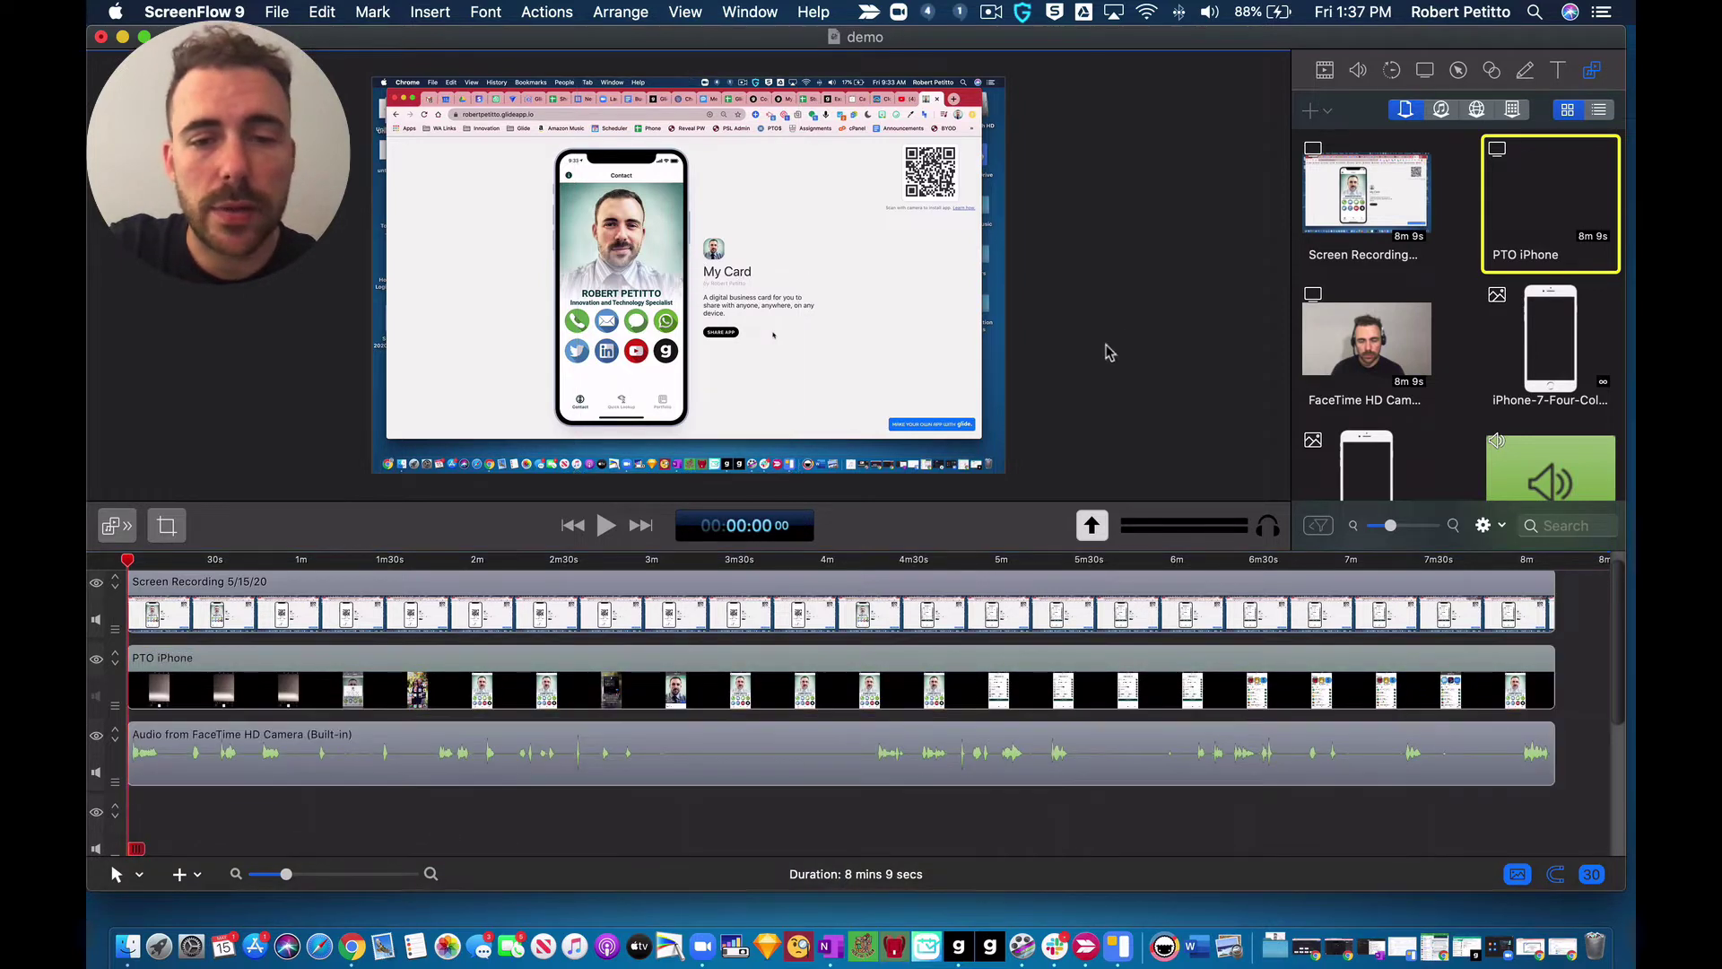
{"action": "left_click", "coordinate": [215, 561]}
{"action": "left_click", "coordinate": [542, 388]}
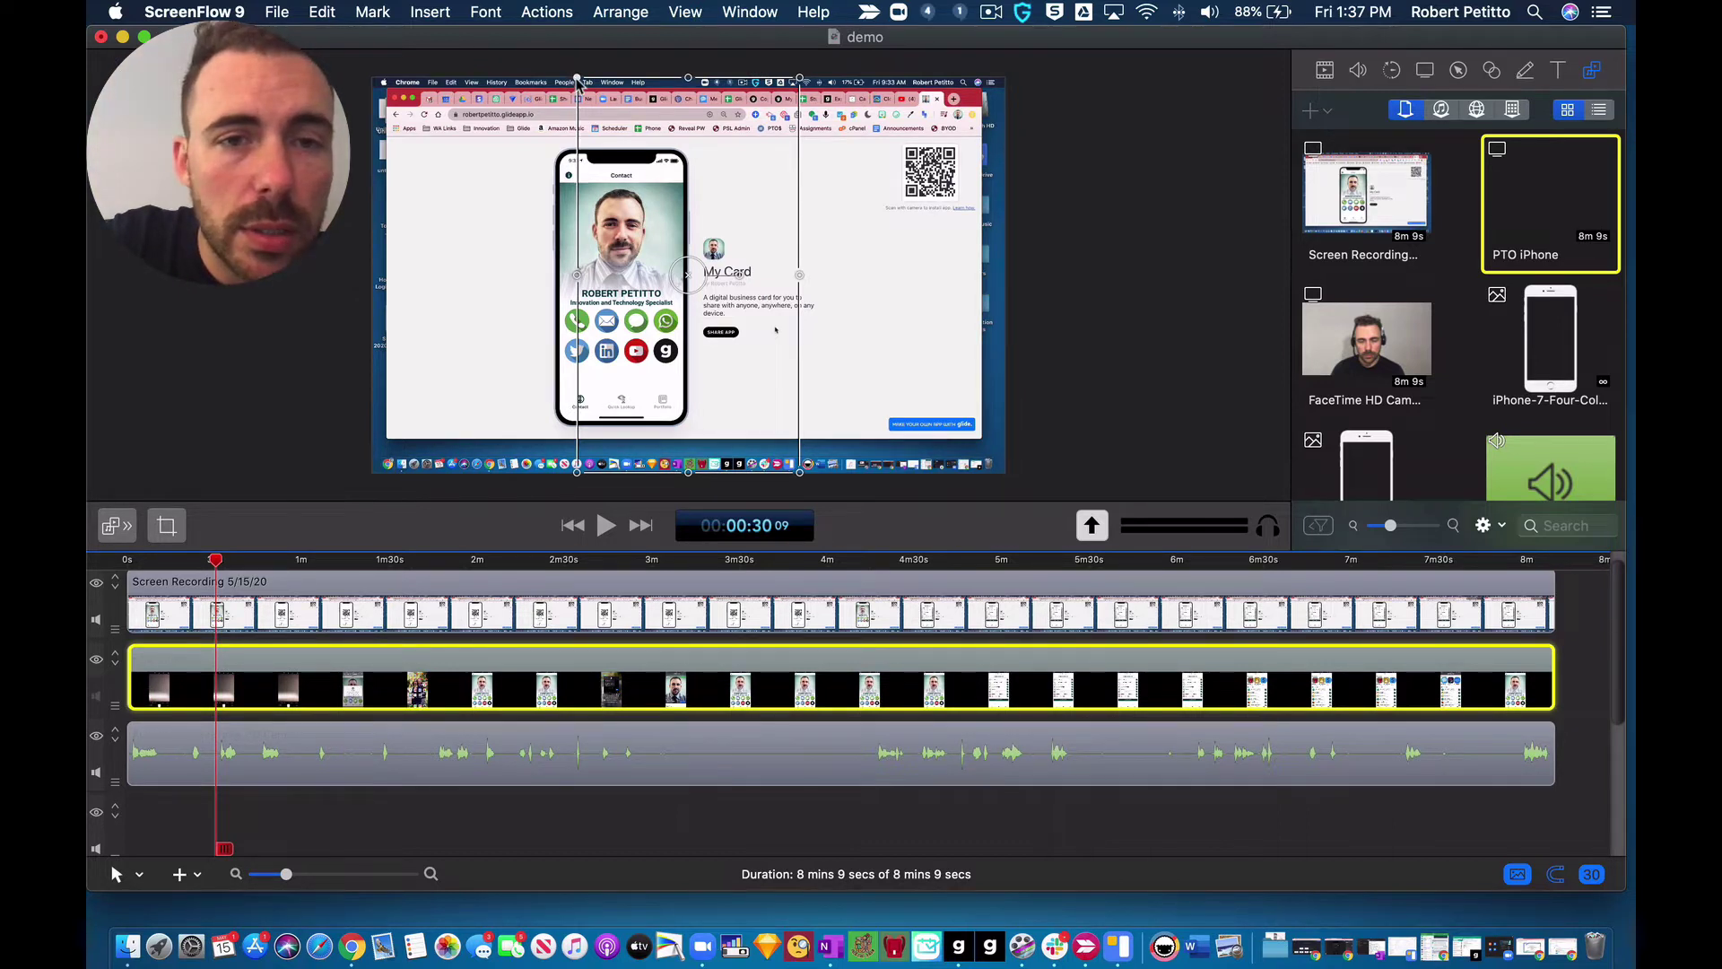
{"action": "left_click_drag", "start_coordinate": [345, 731], "coordinate": [341, 805]}
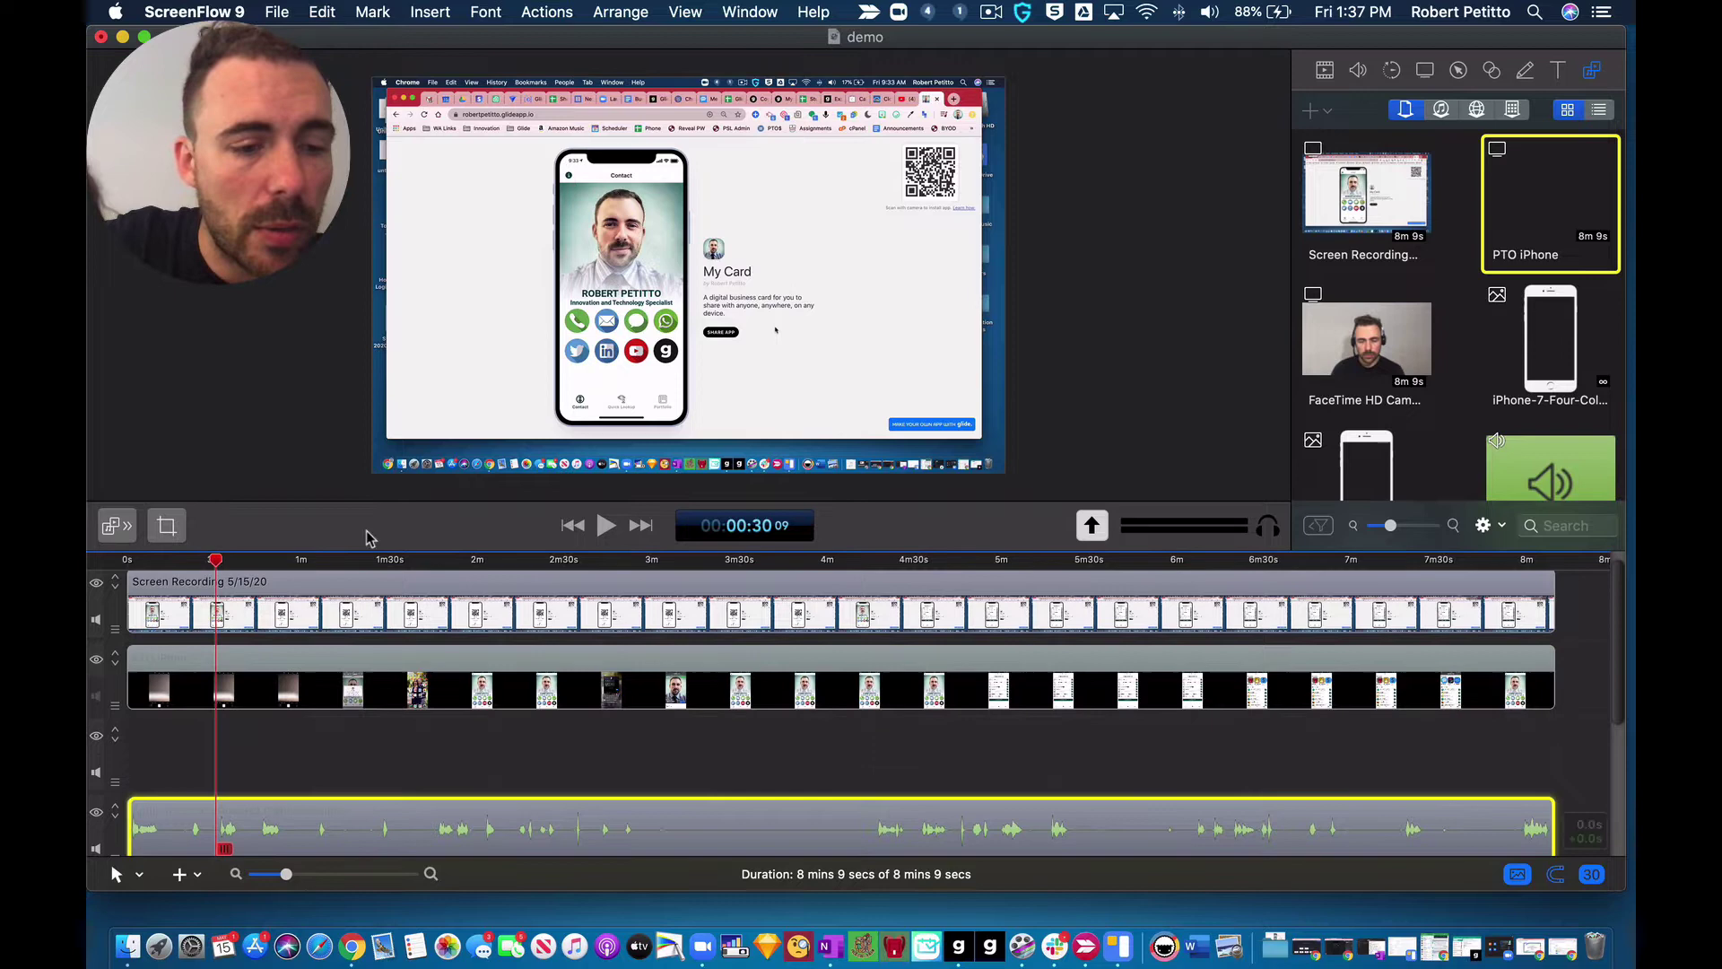
{"action": "left_click_drag", "start_coordinate": [343, 677], "coordinate": [363, 606]}
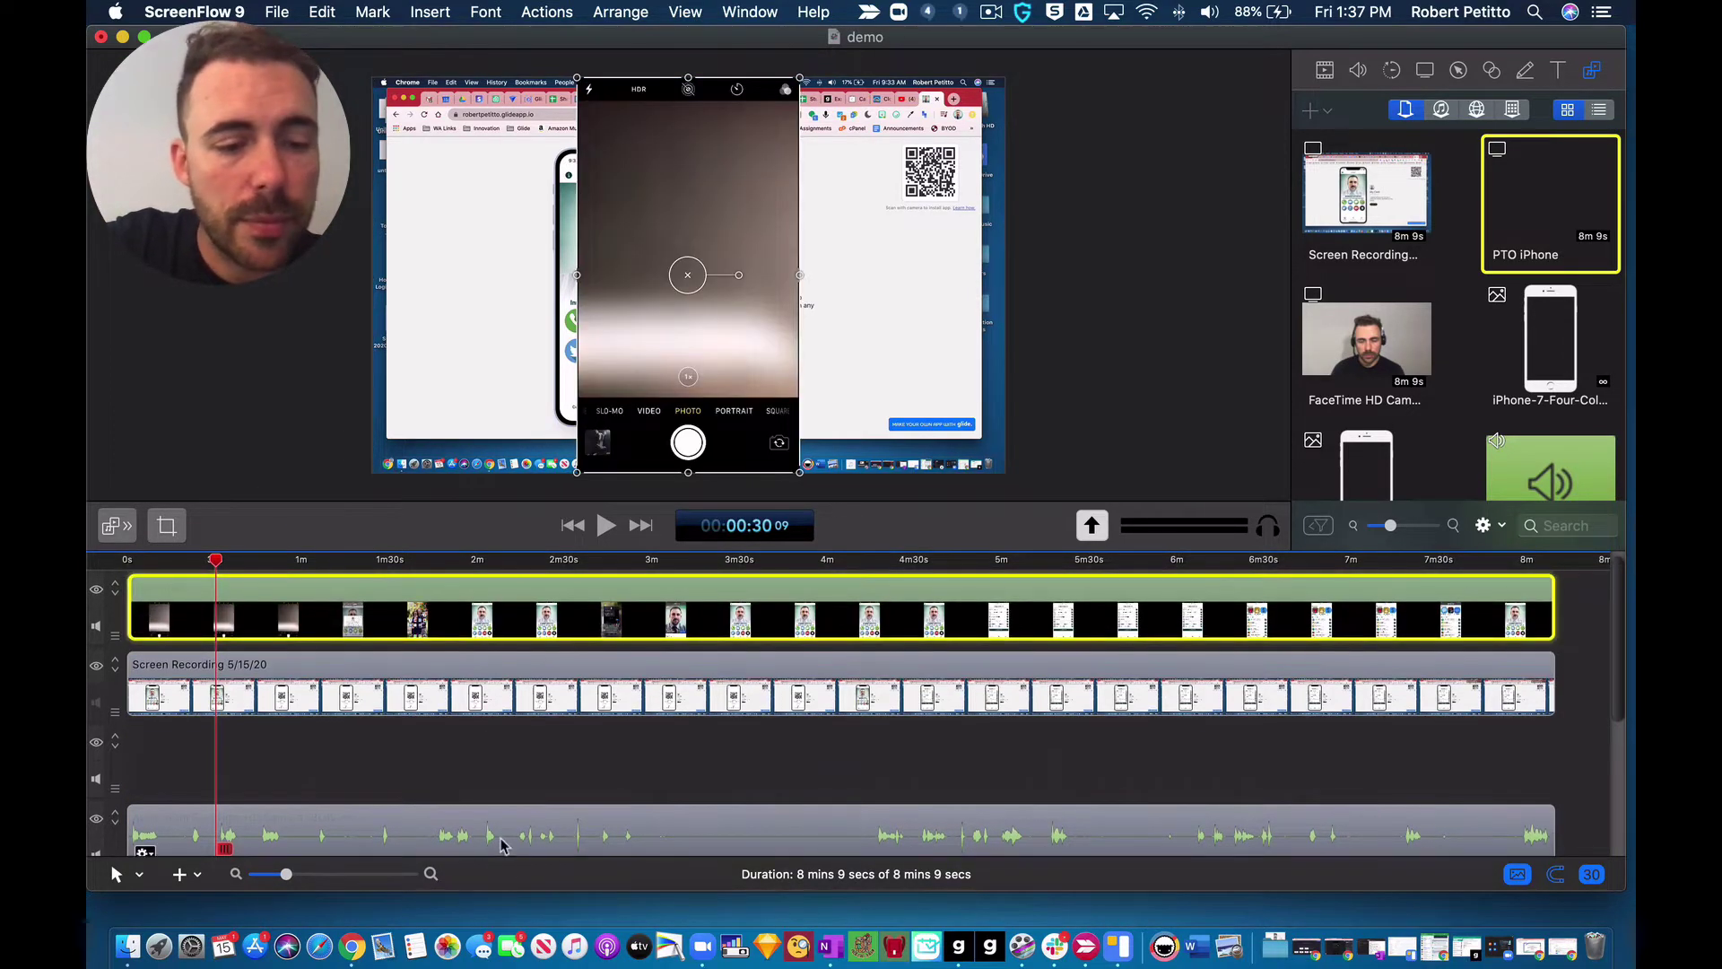
{"action": "left_click_drag", "start_coordinate": [505, 839], "coordinate": [505, 762]}
Step: Shrink the phone overlay, set it upright at the frame's right, and return the playhead to start
{"action": "left_click", "coordinate": [714, 298]}
{"action": "left_click_drag", "start_coordinate": [718, 177], "coordinate": [848, 189]}
{"action": "left_click", "coordinate": [705, 99]}
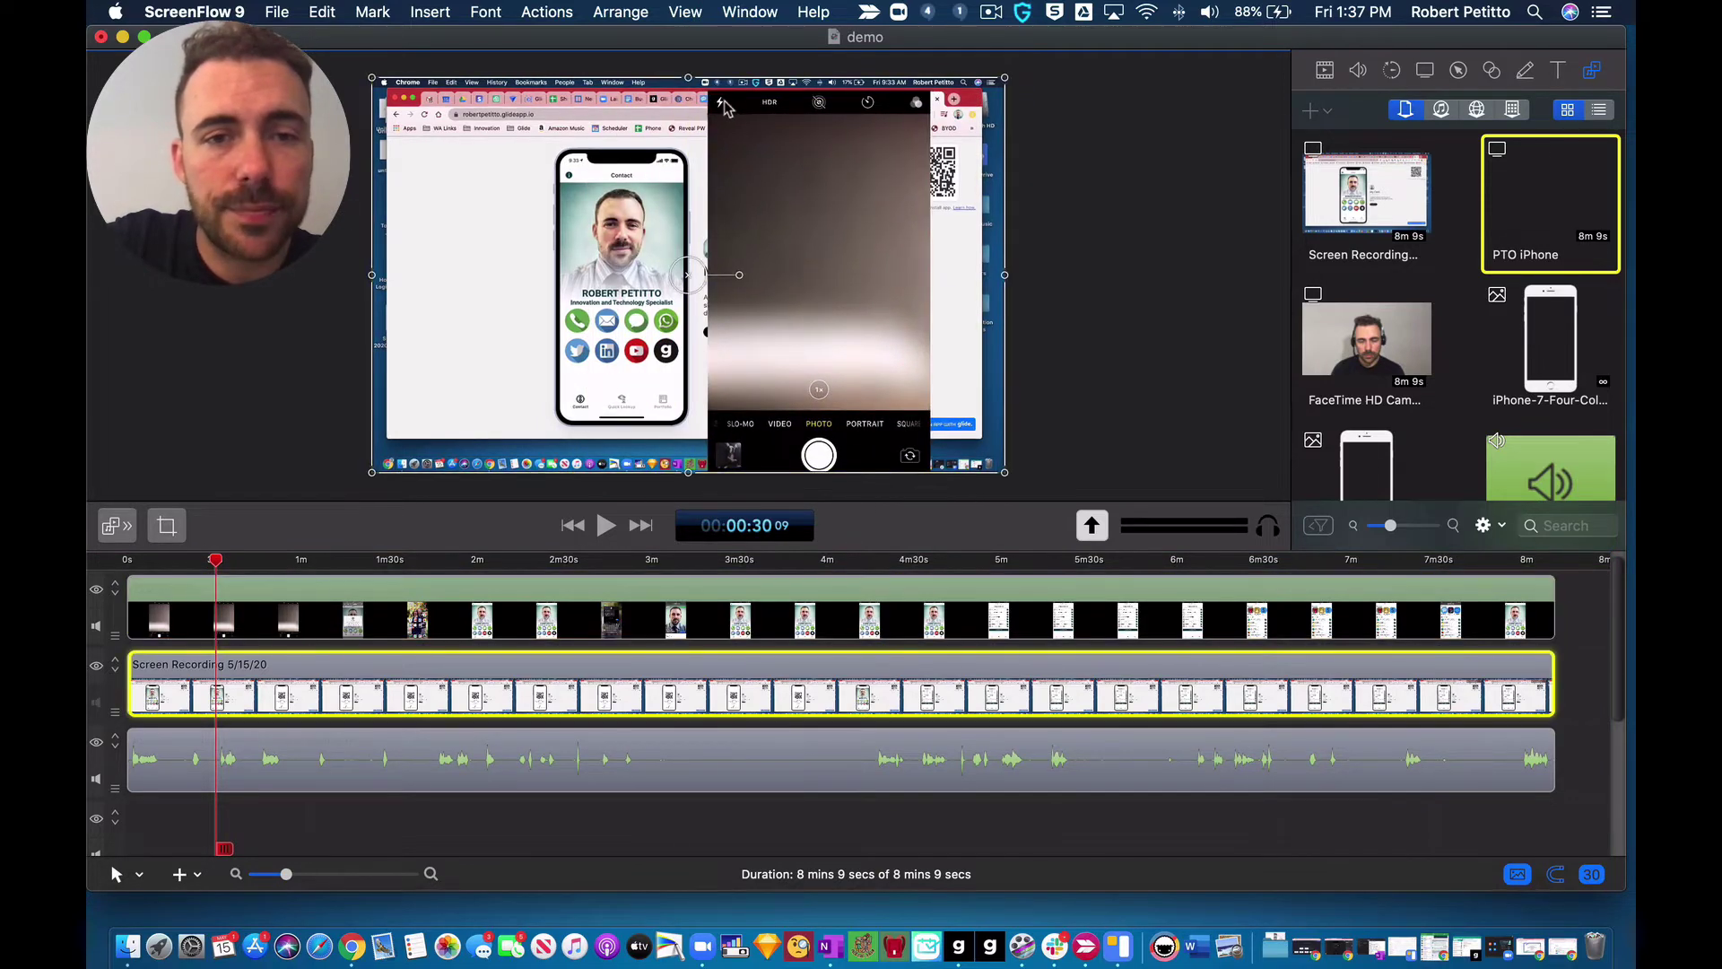
{"action": "left_click", "coordinate": [577, 592]}
{"action": "left_click_drag", "start_coordinate": [722, 105], "coordinate": [753, 167]}
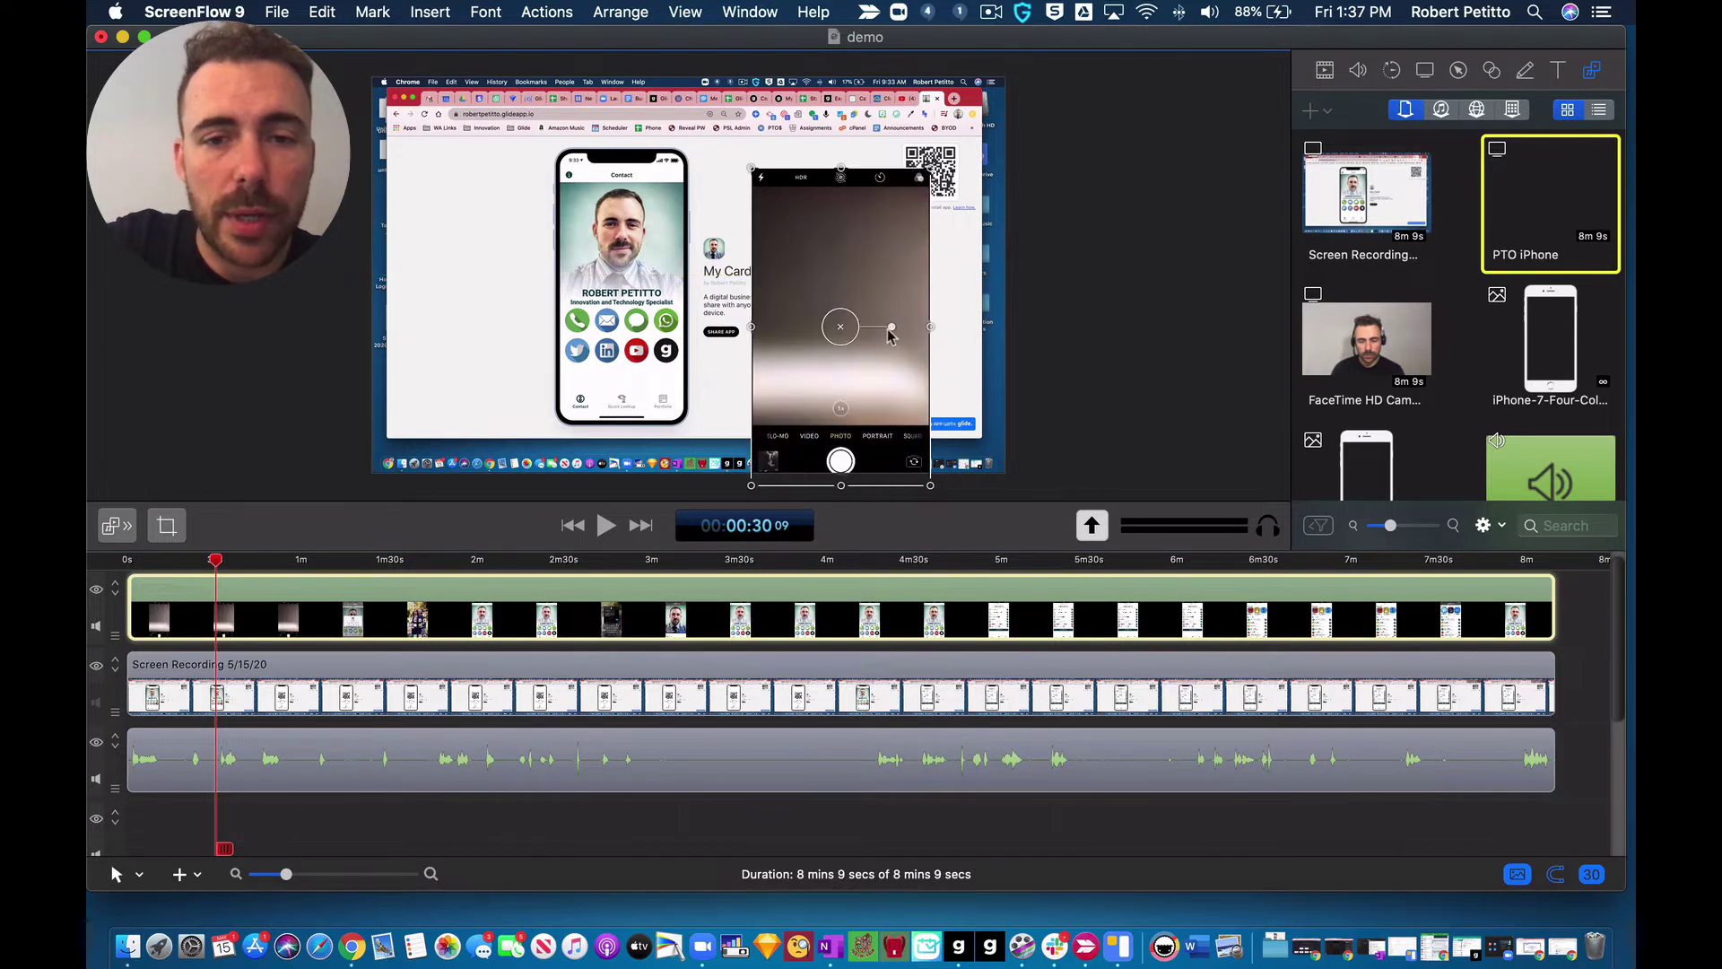
{"action": "left_click_drag", "start_coordinate": [892, 326], "coordinate": [1145, 187]}
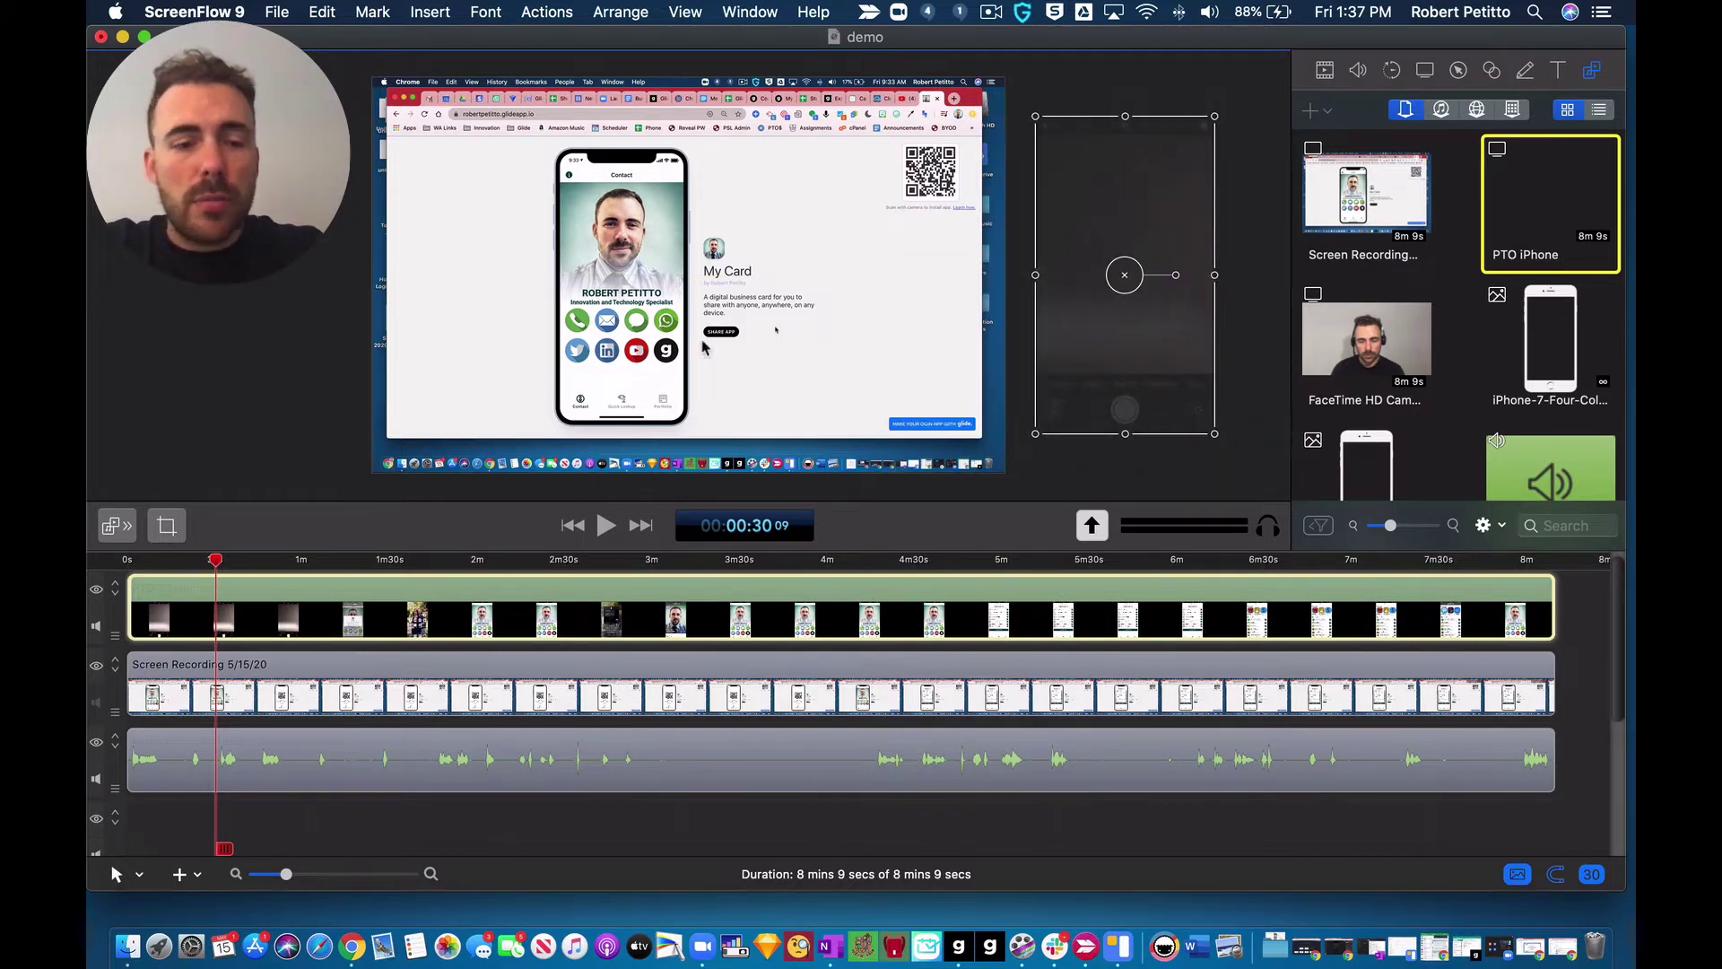
{"action": "left_click", "coordinate": [124, 563]}
{"action": "left_click_drag", "start_coordinate": [125, 567], "coordinate": [178, 576]}
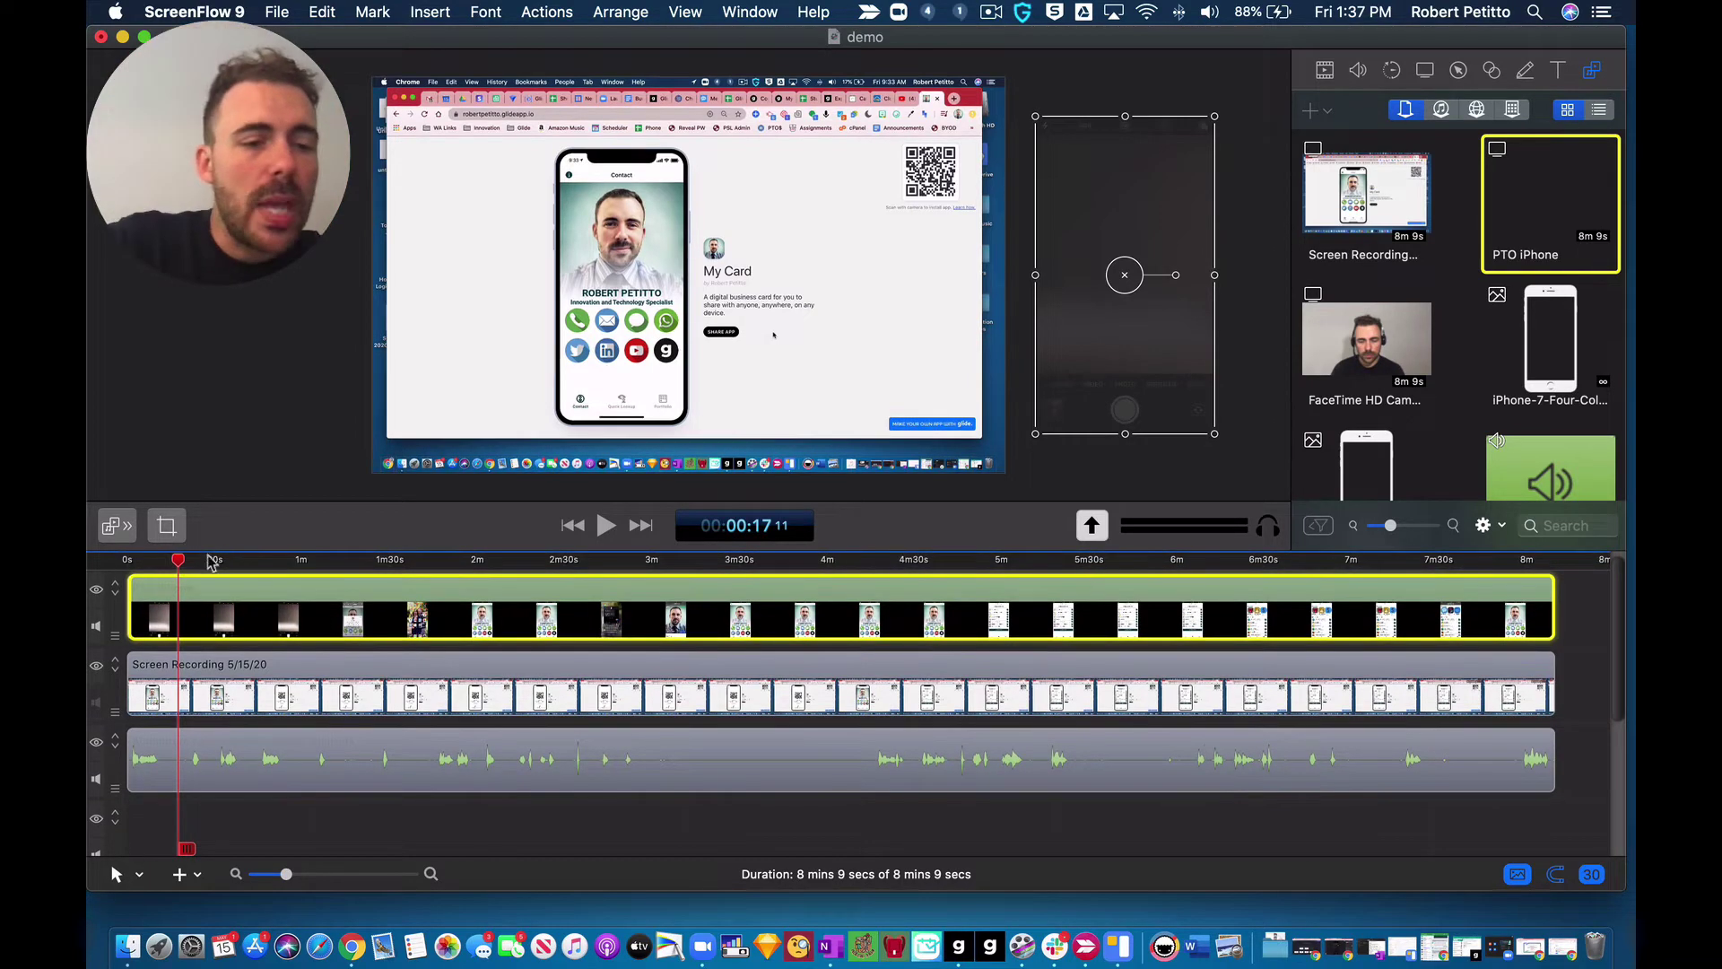
{"action": "left_click_drag", "start_coordinate": [179, 562], "coordinate": [132, 563]}
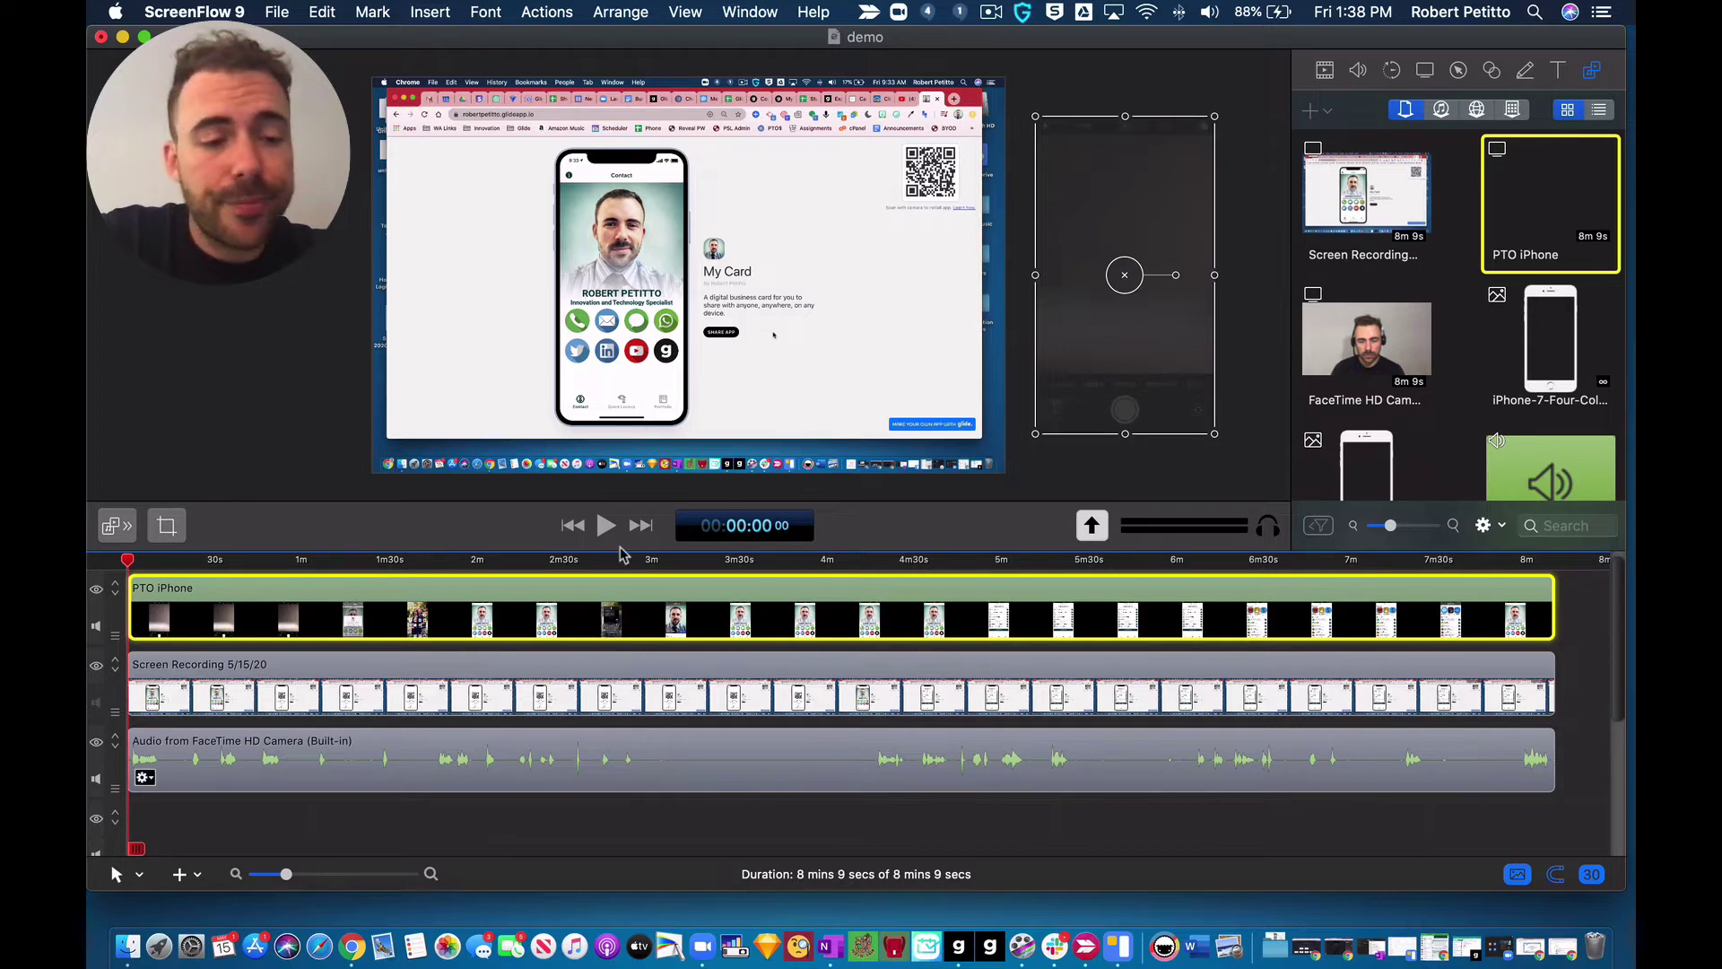
Step: Add an annotation track and draw a filled rectangle over the recording's left side
{"action": "left_click", "coordinate": [1493, 72]}
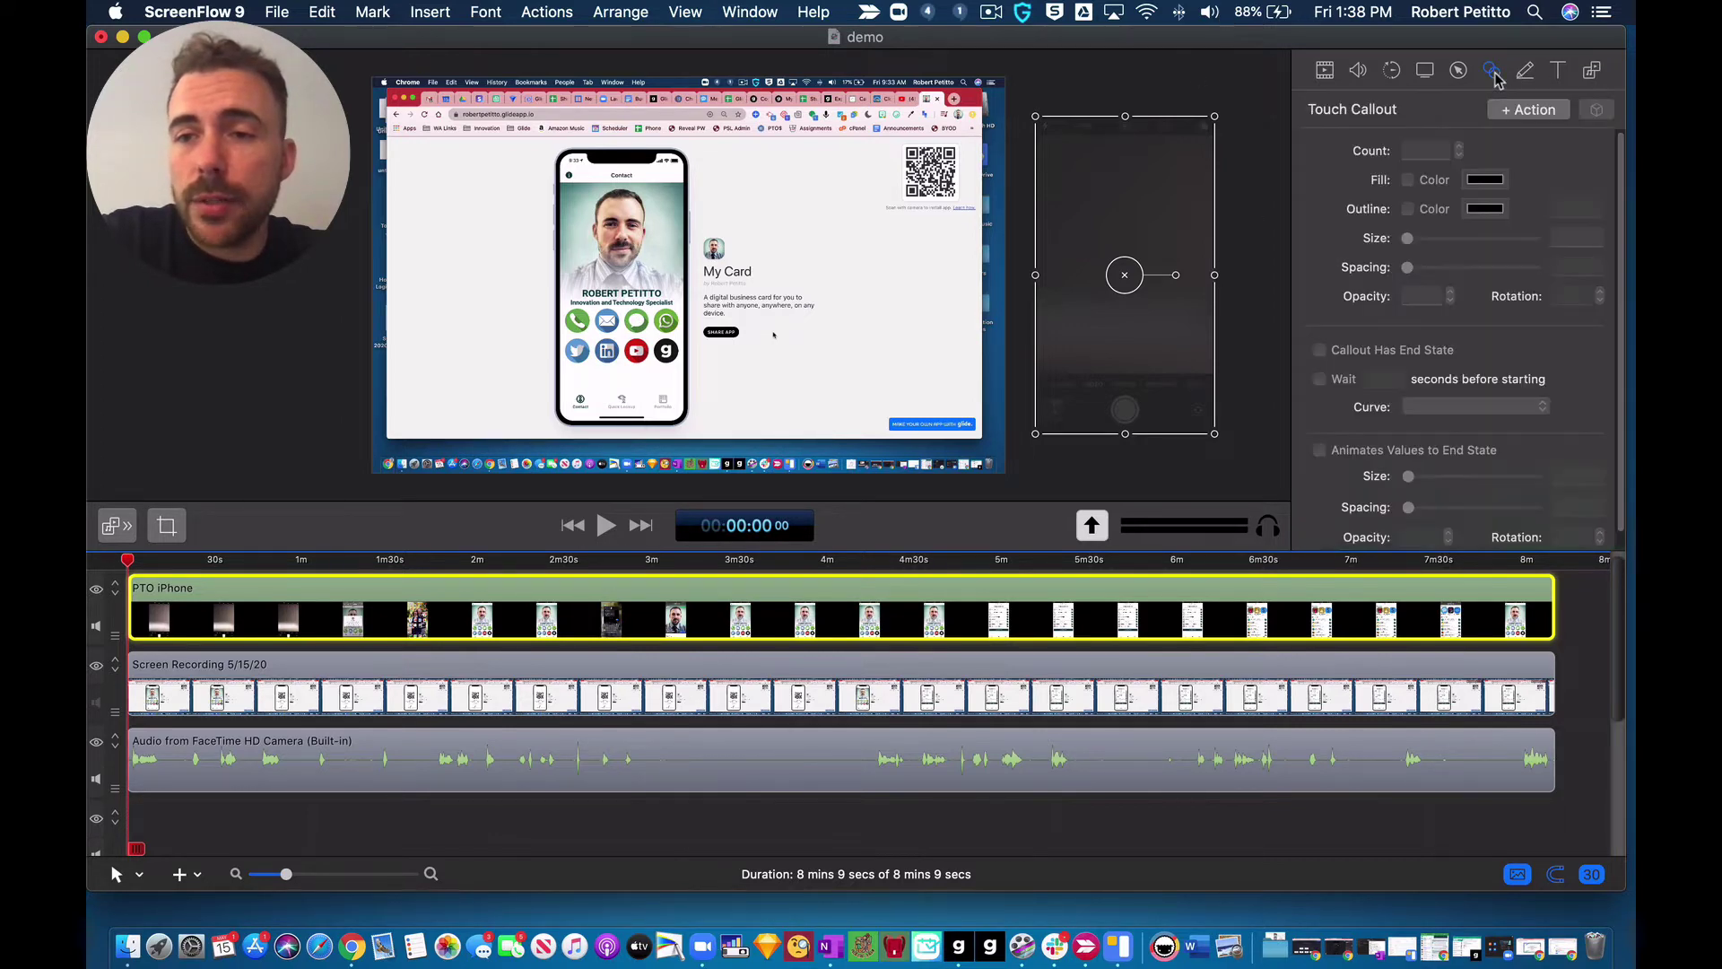
{"action": "left_click", "coordinate": [1526, 72]}
{"action": "left_click", "coordinate": [1551, 110]}
{"action": "left_click", "coordinate": [1419, 156]}
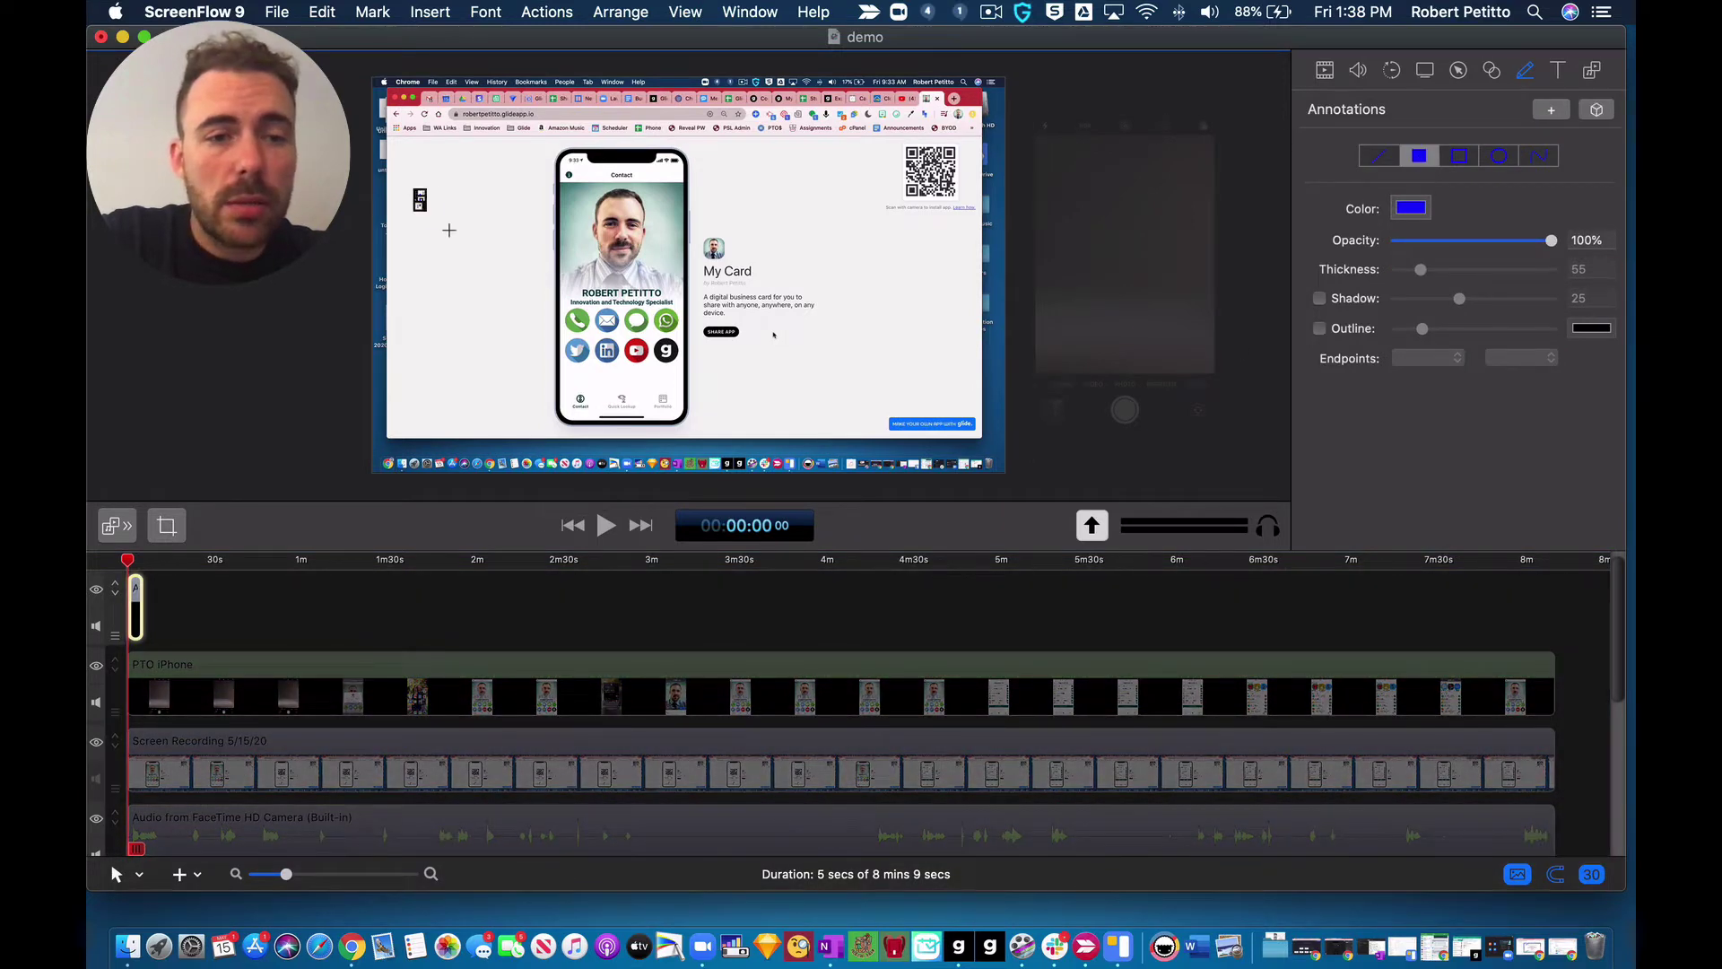
{"action": "left_click_drag", "start_coordinate": [418, 194], "coordinate": [553, 298]}
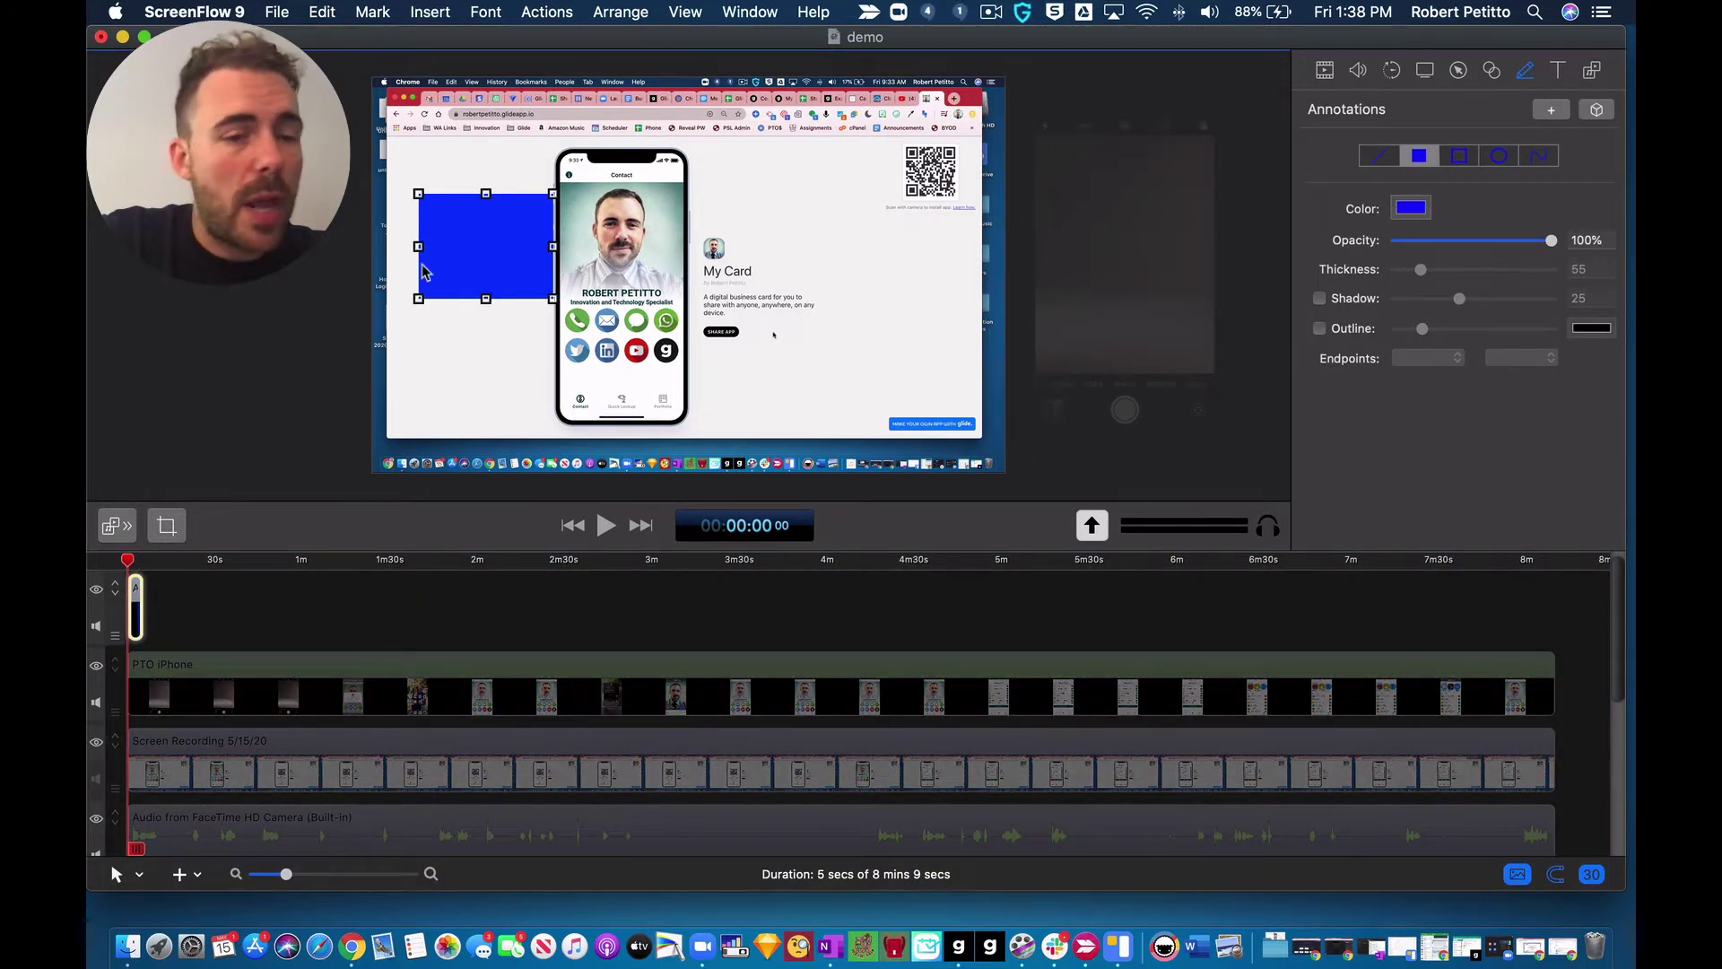
Step: Colour the rectangle annotation white to match the page
{"action": "left_click", "coordinate": [1418, 209]}
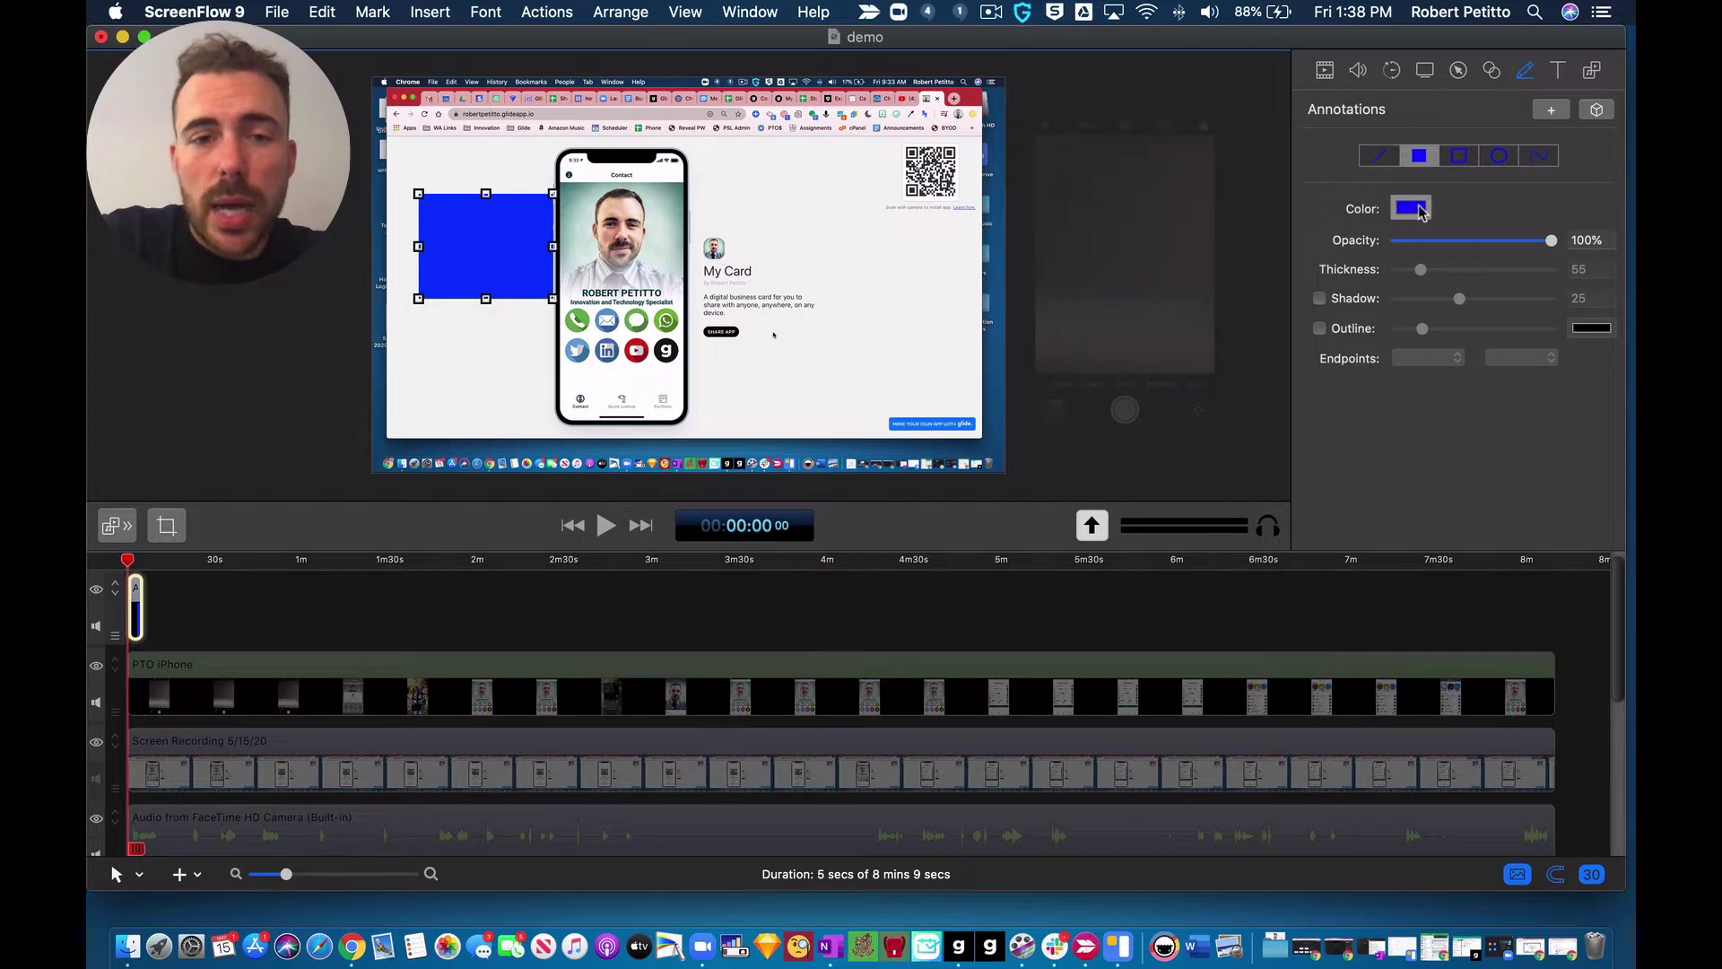
{"action": "left_click_drag", "start_coordinate": [1095, 609], "coordinate": [1094, 199]}
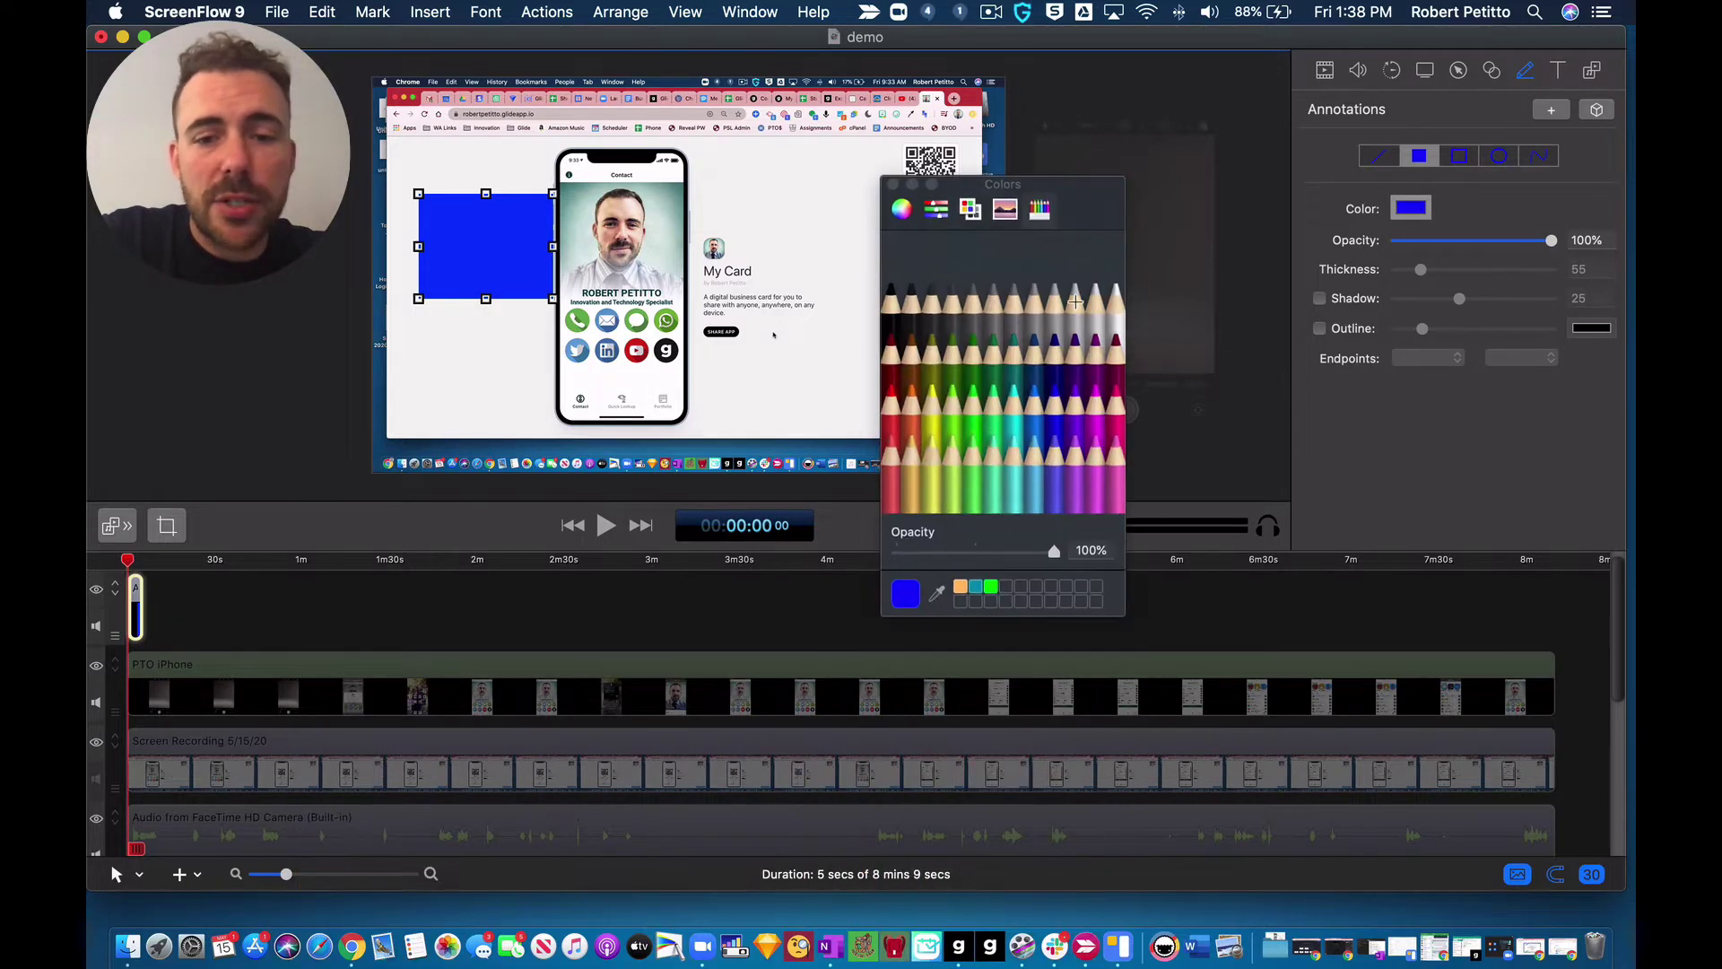
{"action": "left_click", "coordinate": [805, 212]}
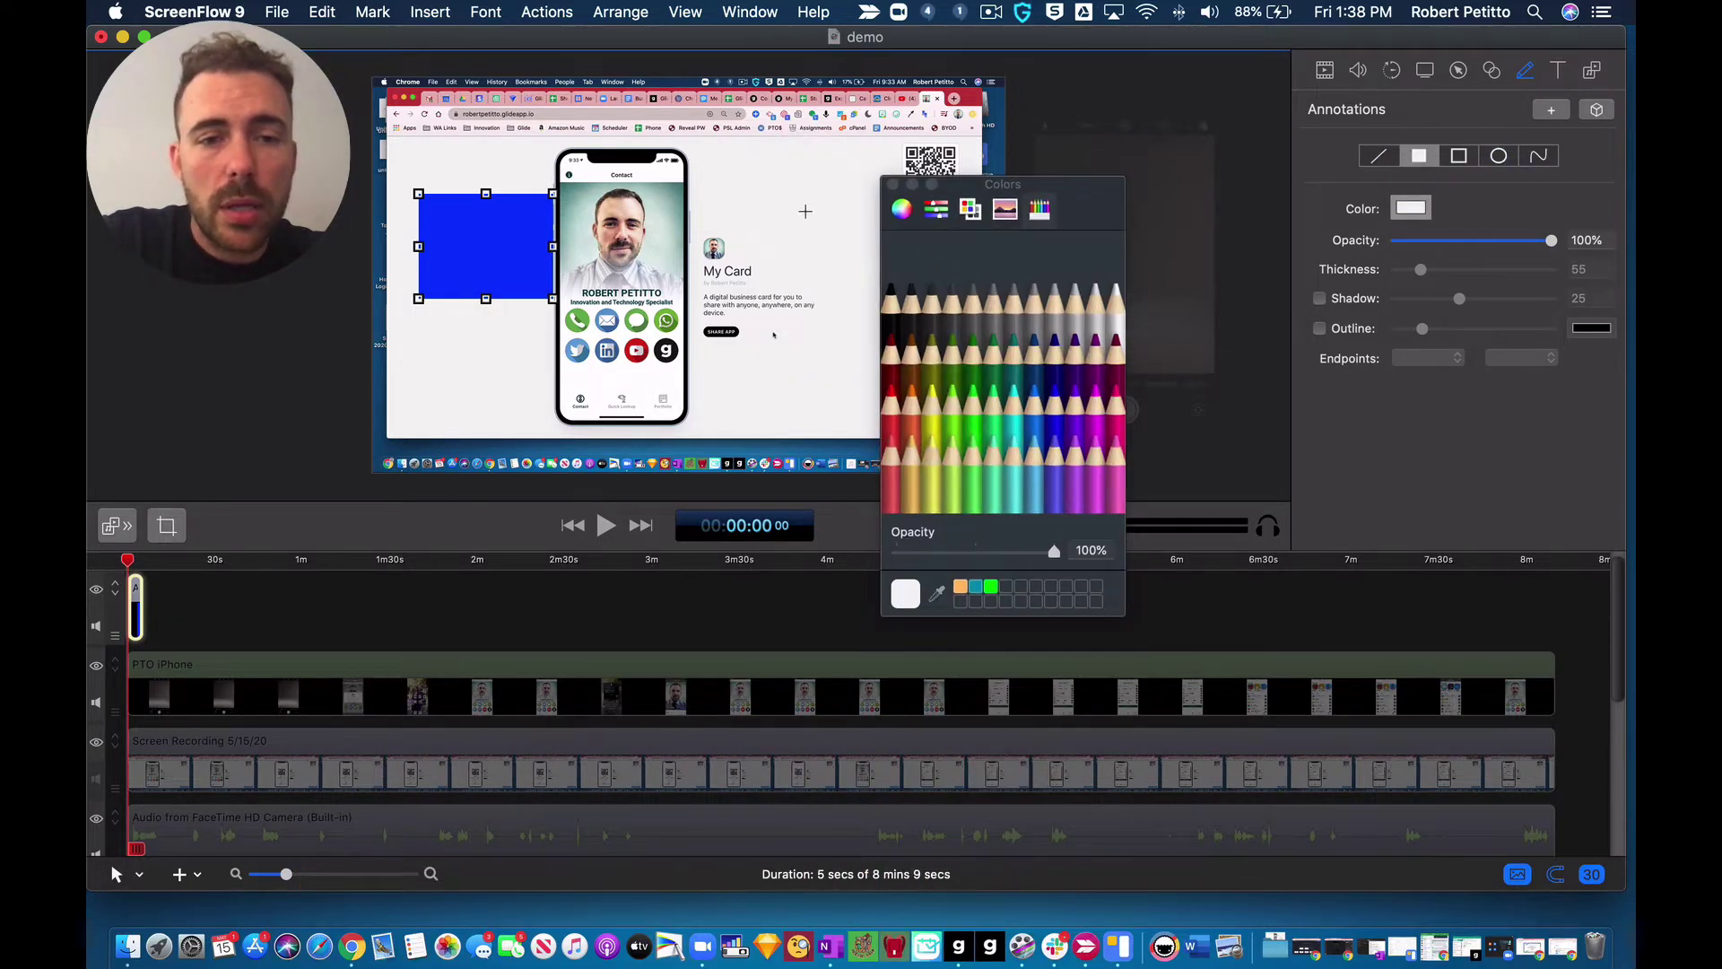
{"action": "left_click", "coordinate": [893, 184]}
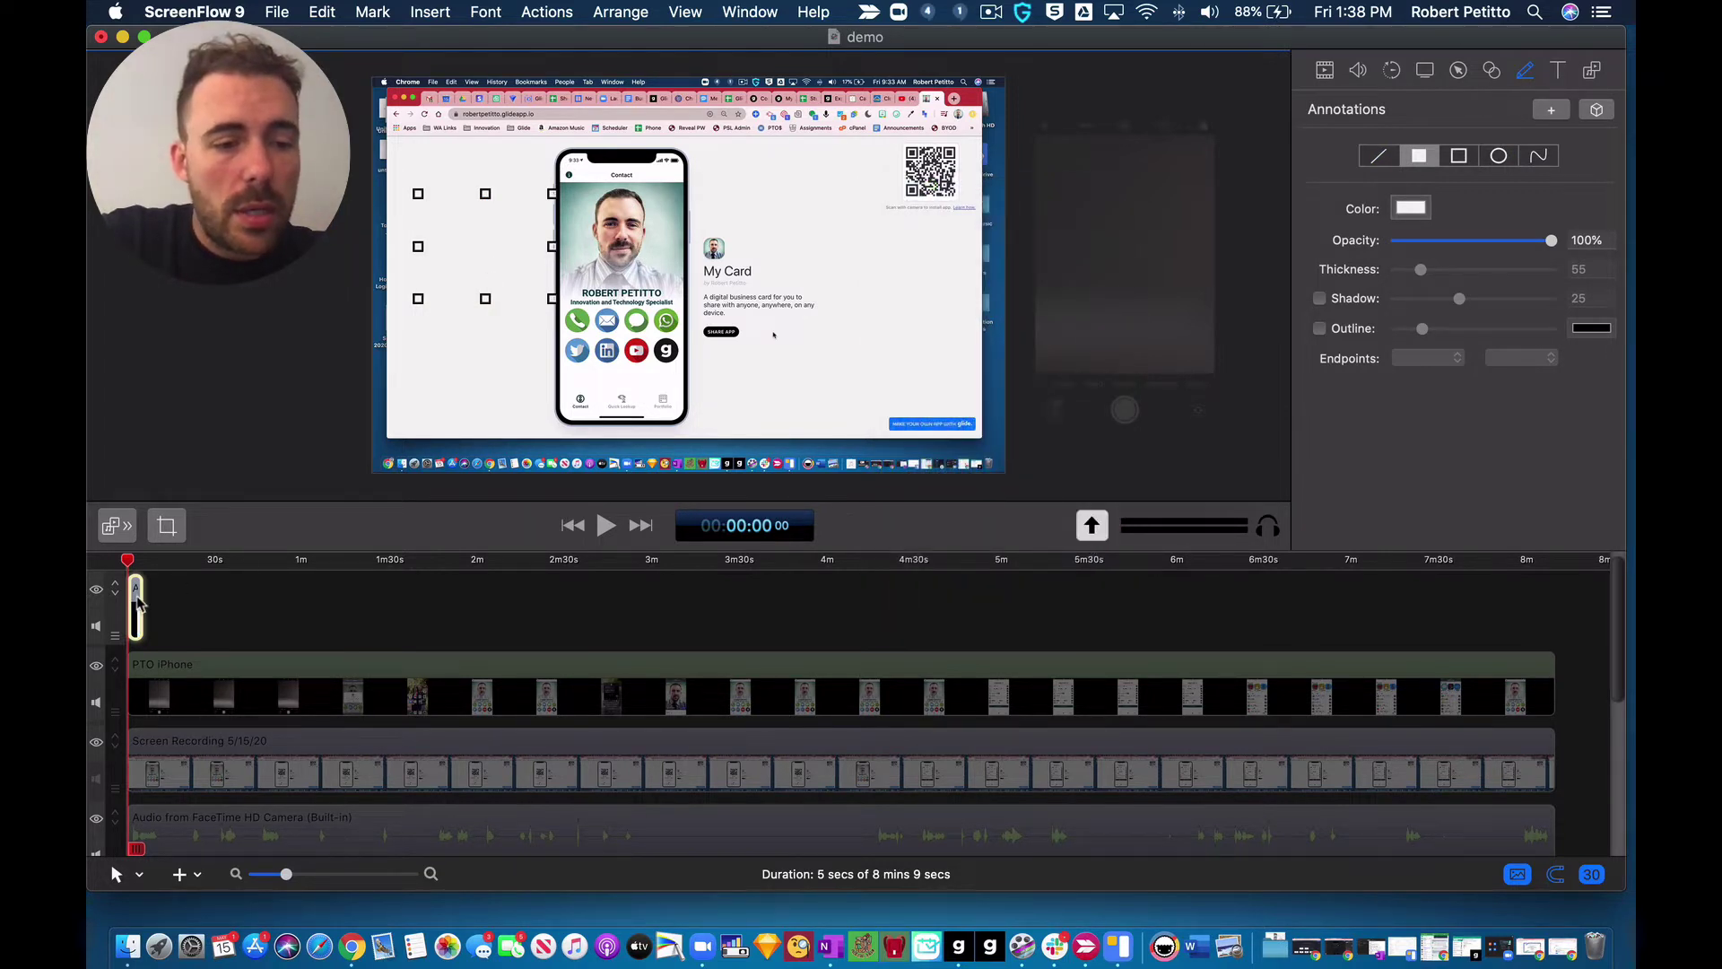
Step: Move the annotation clip to a new bottom track and select the screen recording clip
{"action": "scroll", "coordinate": [138, 603], "scroll_direction": "down", "scroll_amount": 2}
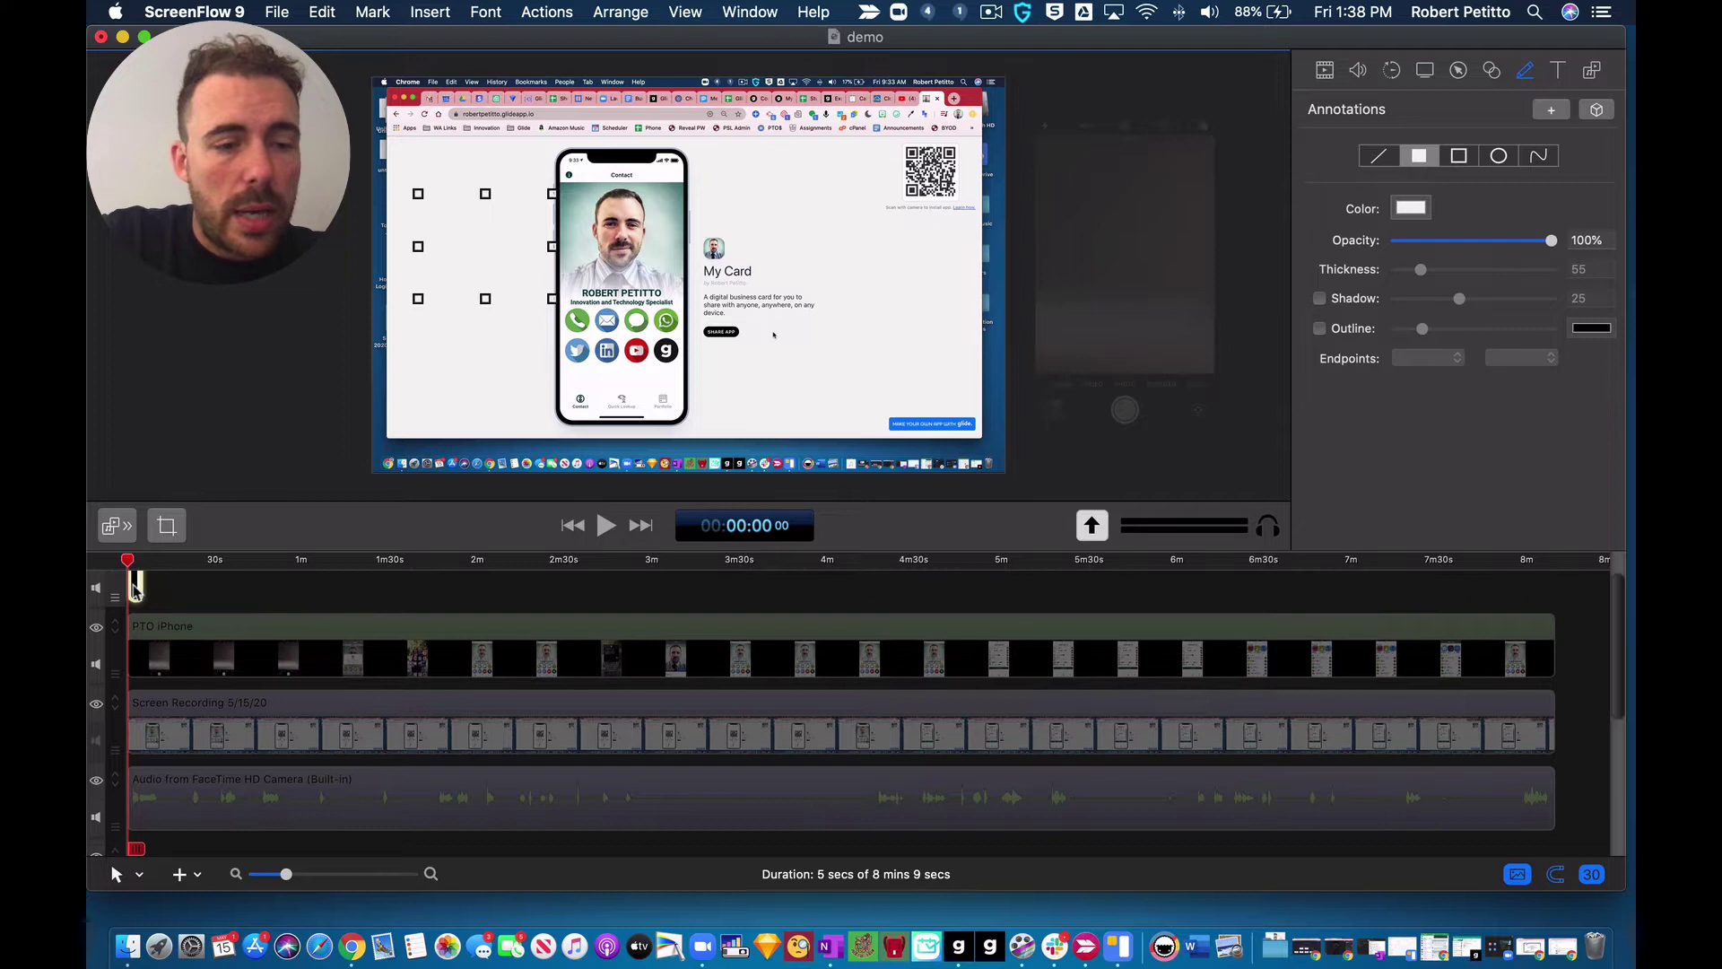
{"action": "mouse_move", "coordinate": [134, 587]}
{"action": "left_mouse_down"}
{"action": "mouse_move", "coordinate": [157, 821]}
{"action": "mouse_move", "coordinate": [180, 812]}
{"action": "mouse_move", "coordinate": [140, 827]}
{"action": "mouse_move", "coordinate": [1561, 821]}
{"action": "mouse_move", "coordinate": [1322, 817]}
{"action": "mouse_move", "coordinate": [1551, 810]}
{"action": "left_mouse_up"}
{"action": "scroll", "coordinate": [668, 709], "scroll_direction": "up", "scroll_amount": 3}
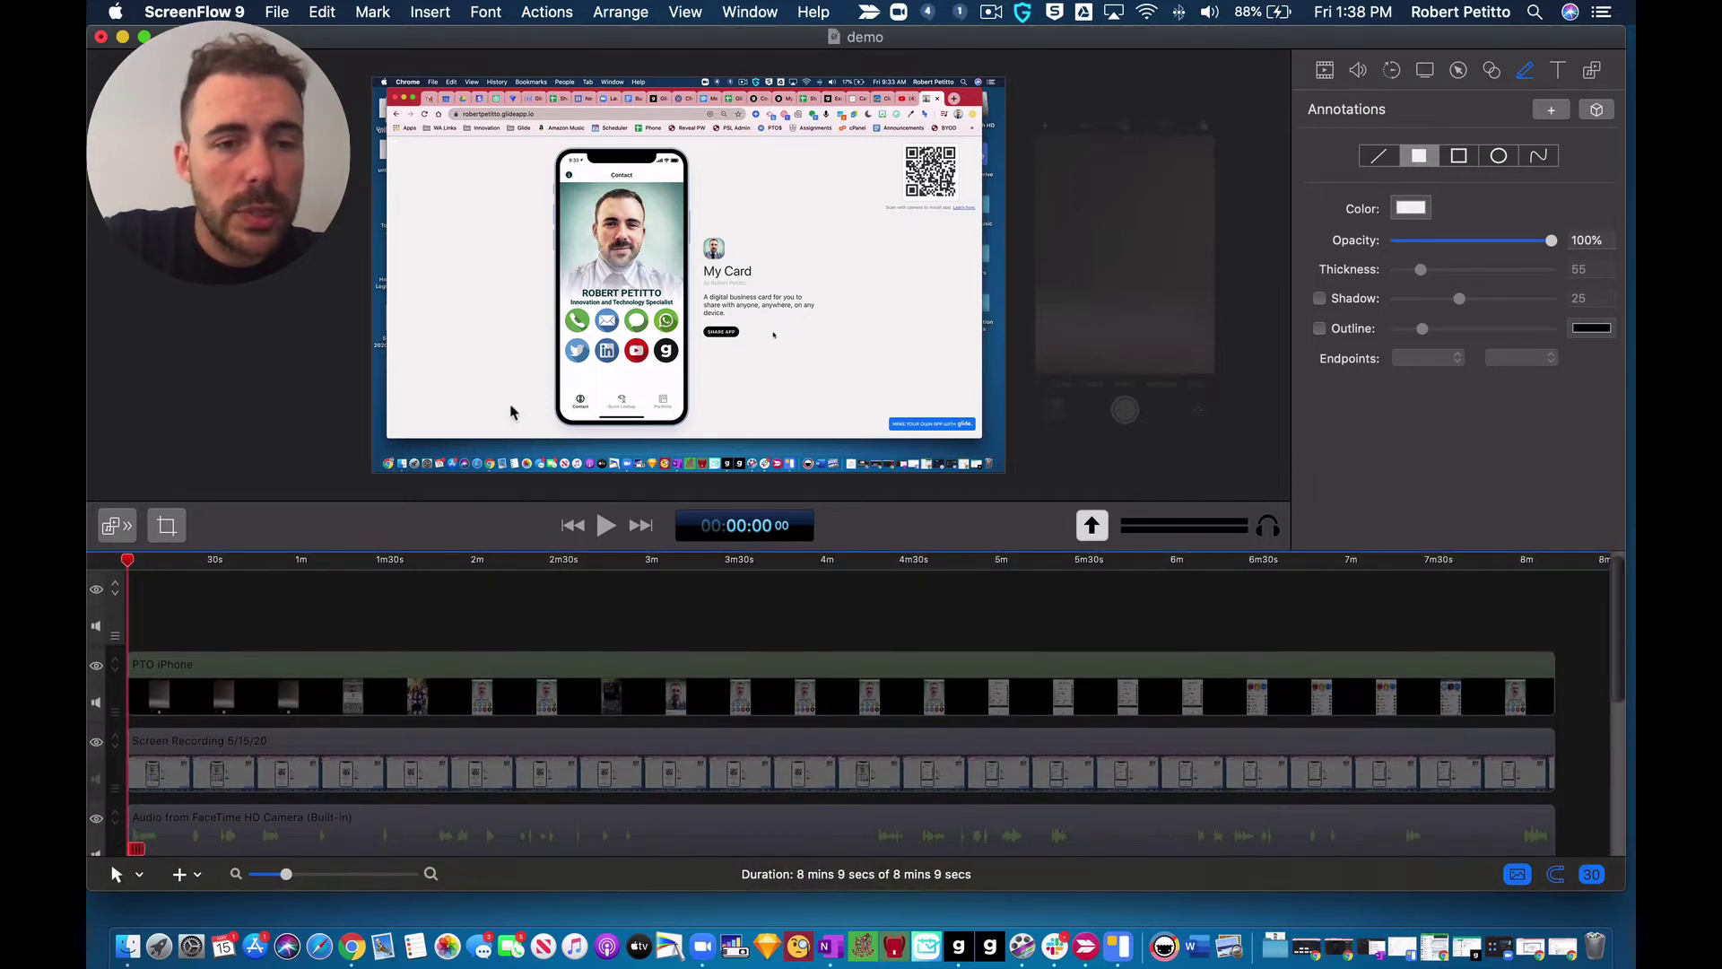
{"action": "left_click", "coordinate": [322, 664]}
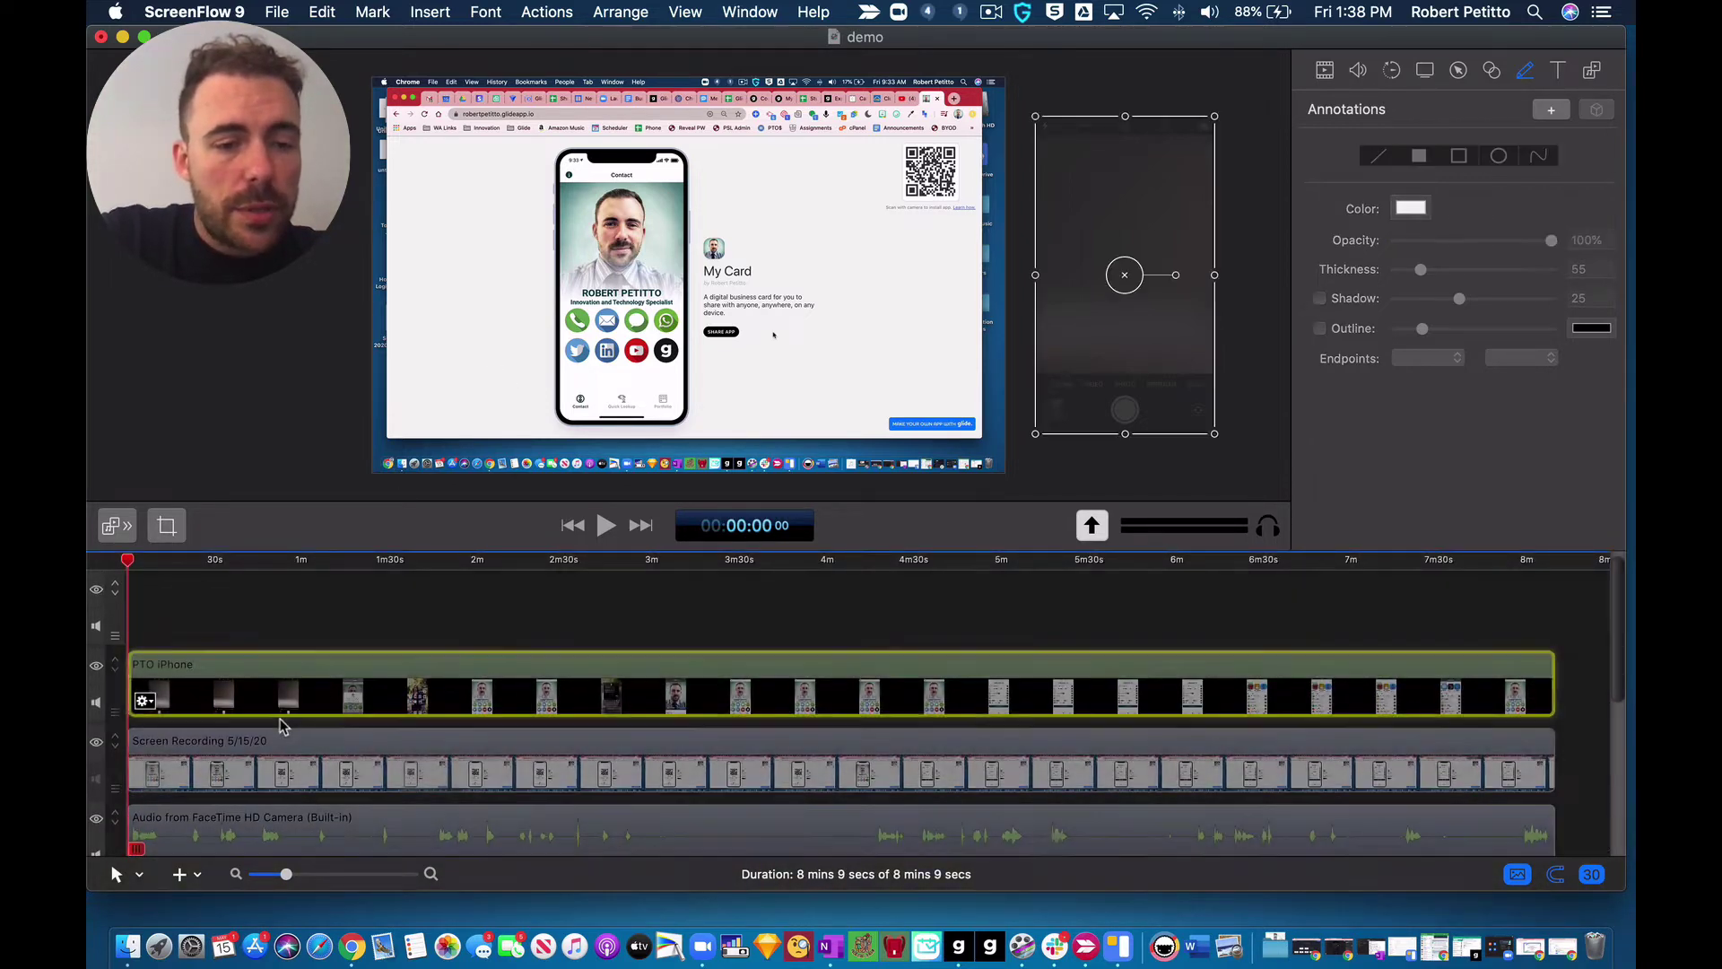
{"action": "scroll", "coordinate": [517, 608], "scroll_direction": "down", "scroll_amount": 2}
{"action": "scroll", "coordinate": [448, 681], "scroll_direction": "up", "scroll_amount": 2}
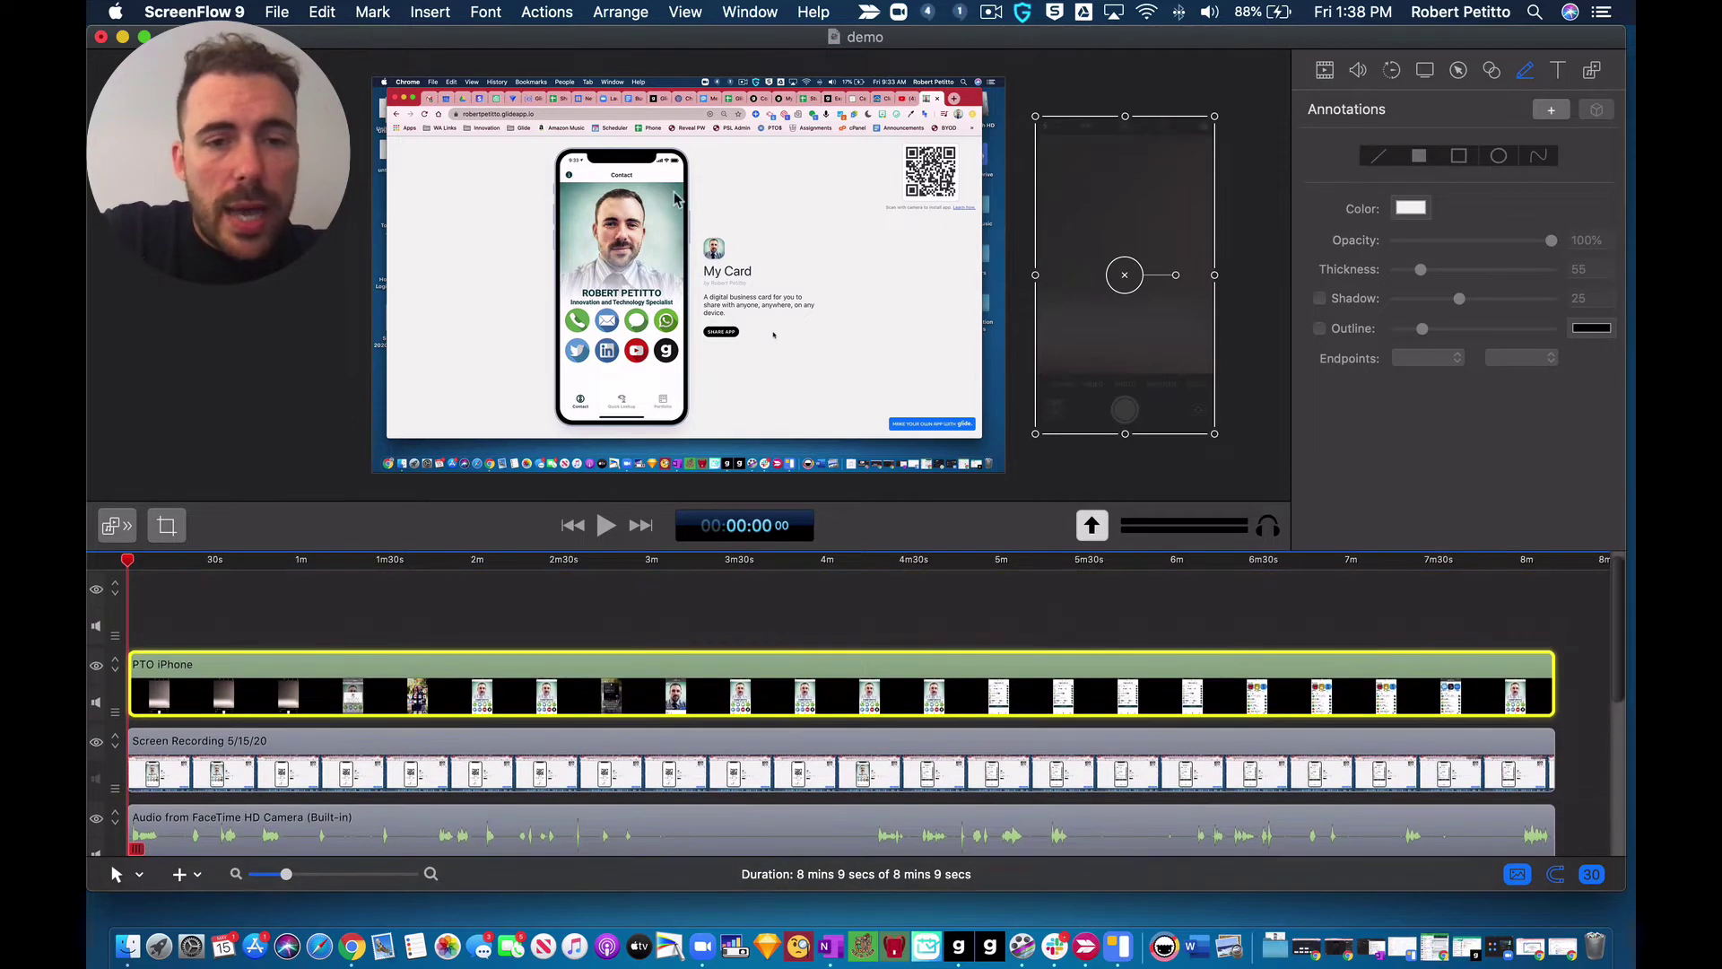
{"action": "left_click", "coordinate": [375, 760]}
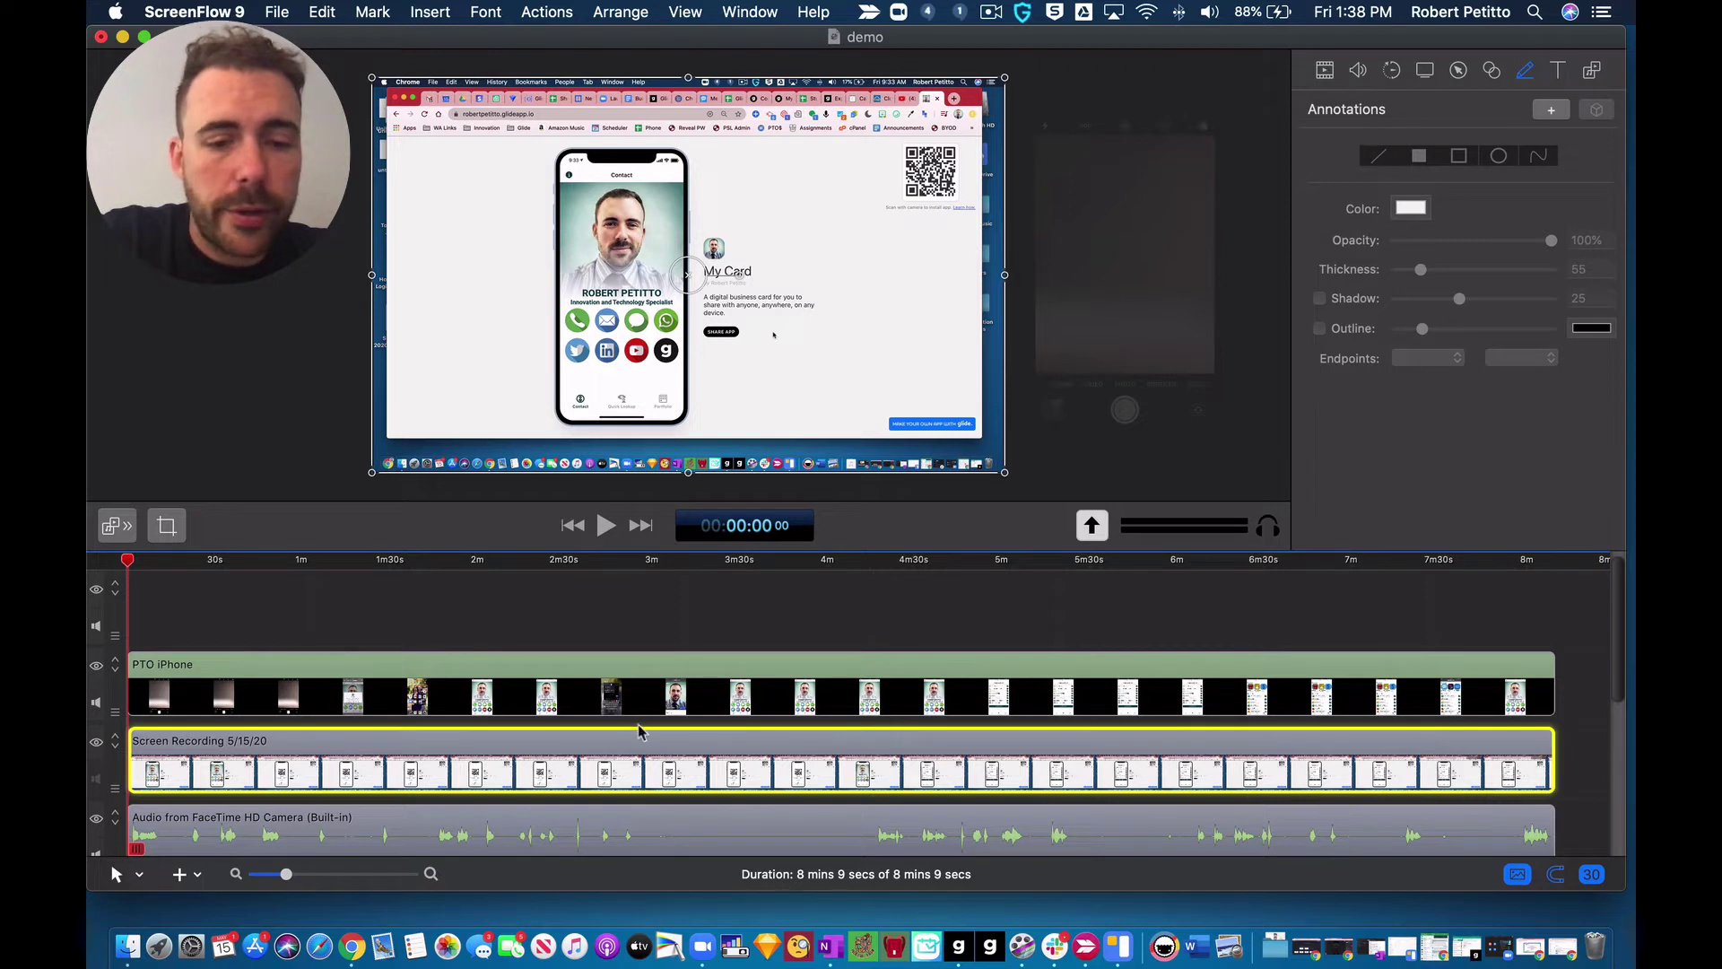
Step: Crop to Left 700, Right 1400, Top 283, Bottom 181; centre phone, rectangle top-left
{"action": "left_click", "coordinate": [1325, 70]}
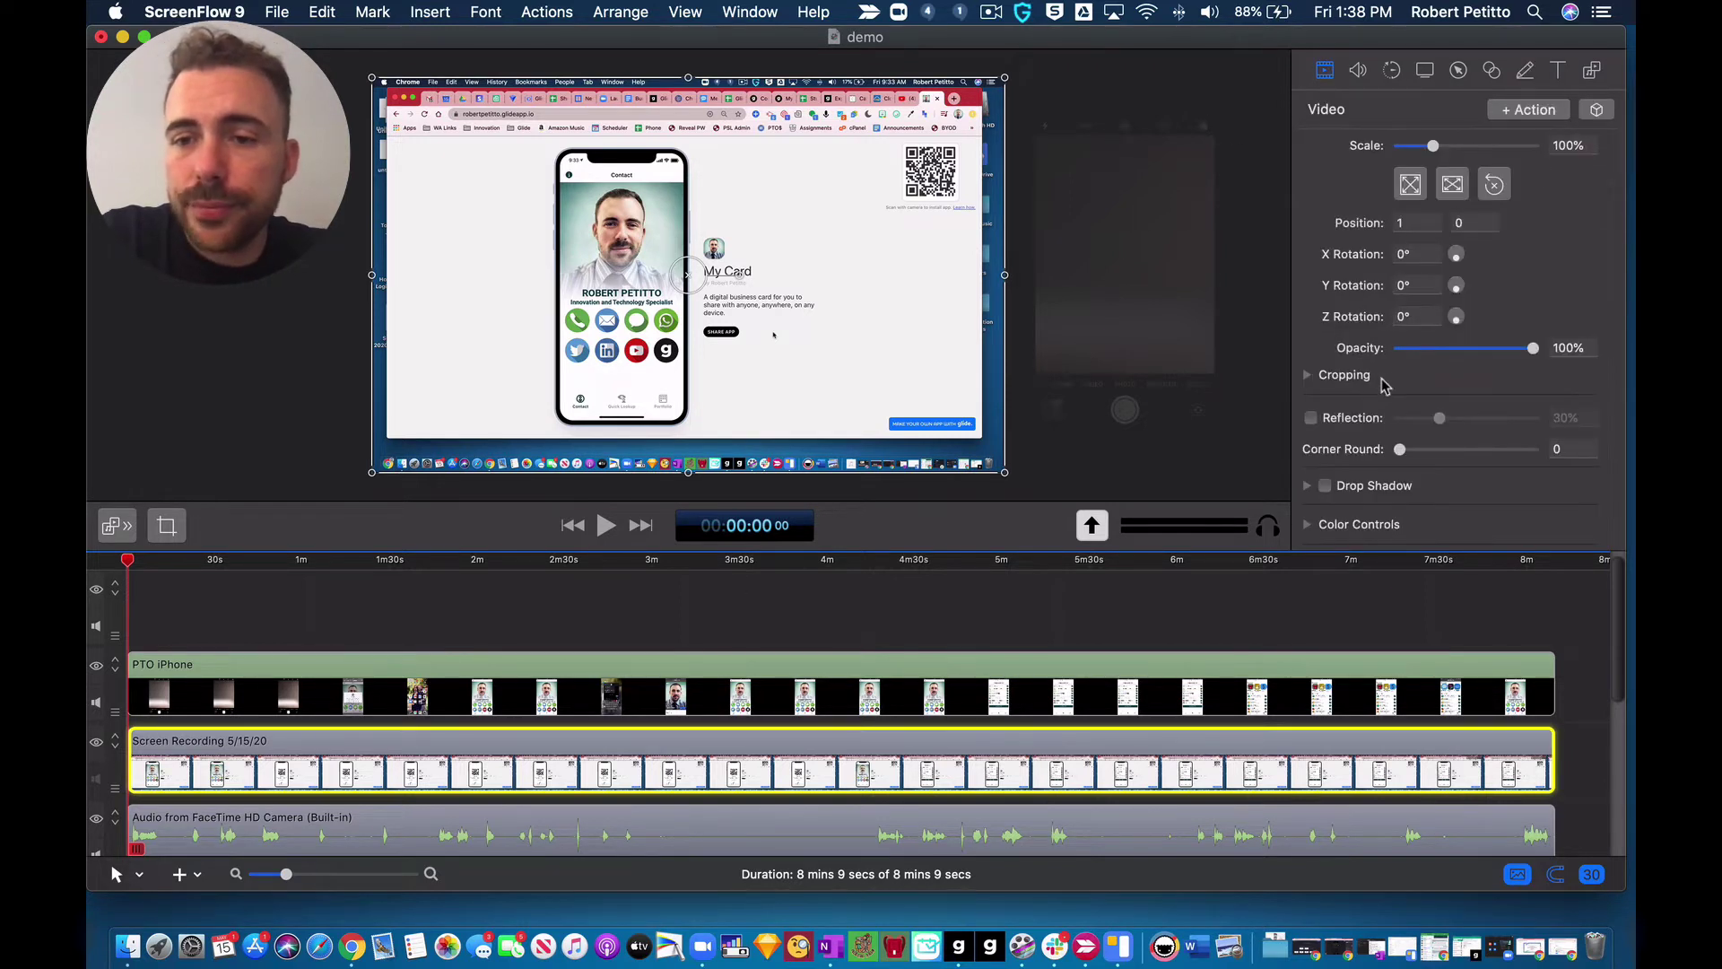
{"action": "left_click", "coordinate": [1307, 375]}
{"action": "left_click_drag", "start_coordinate": [1399, 402], "coordinate": [1605, 401]}
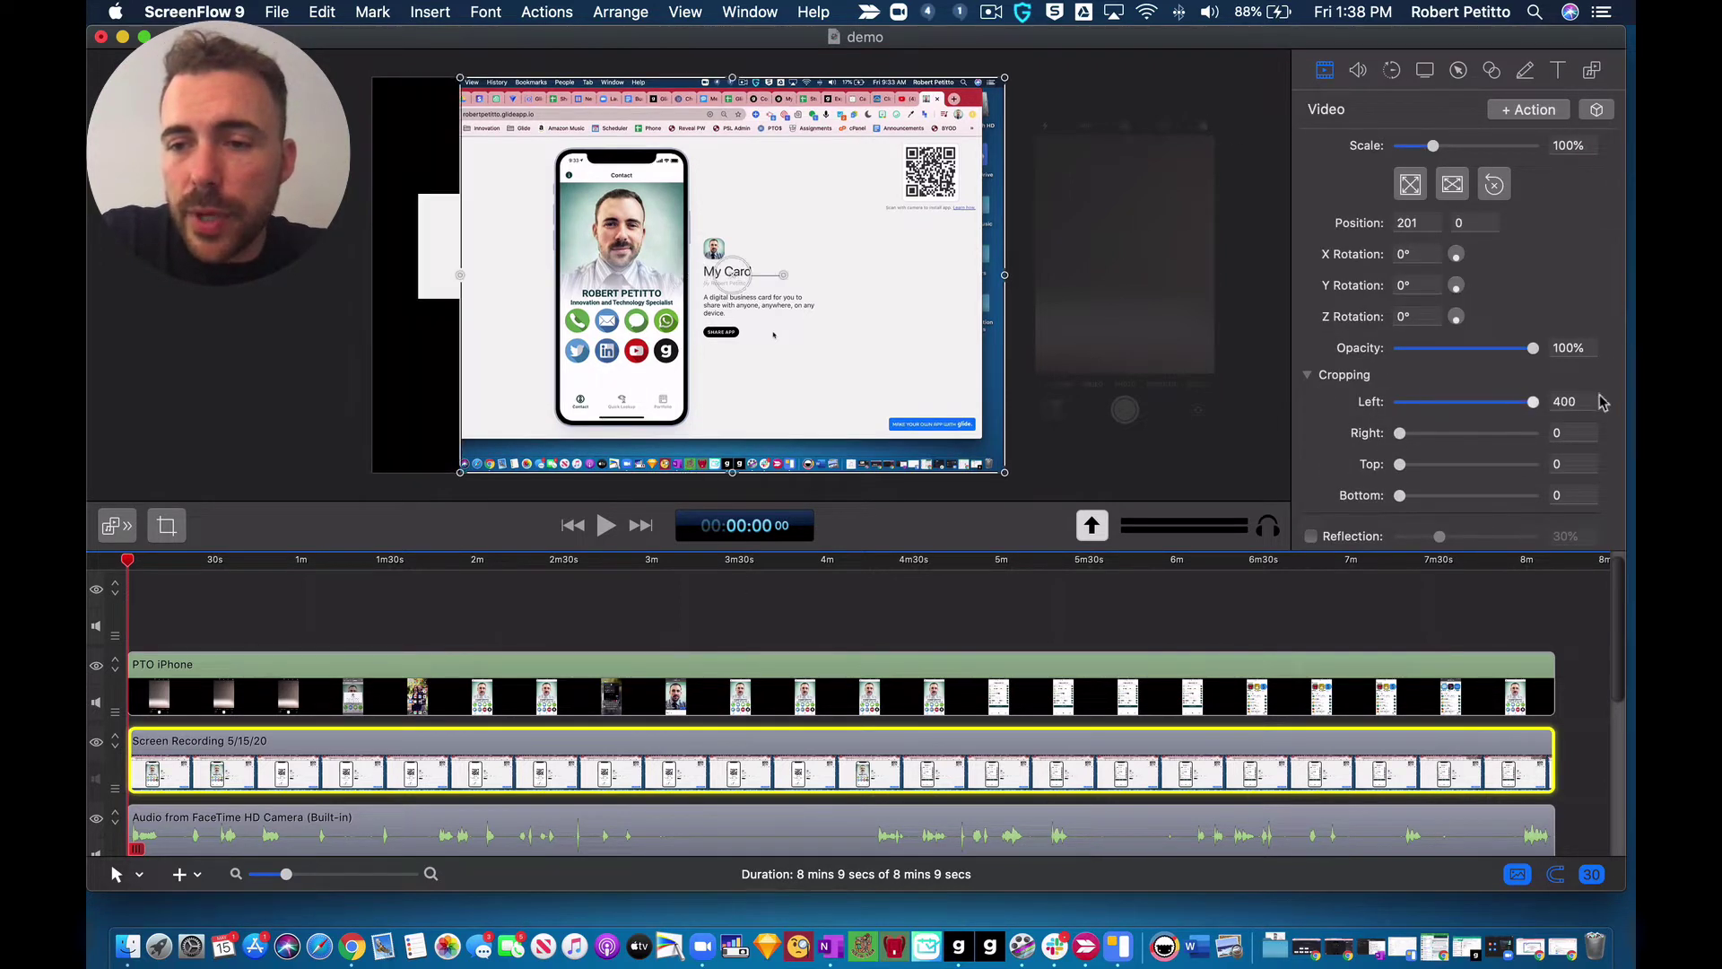
{"action": "left_click_drag", "start_coordinate": [1401, 433], "coordinate": [1634, 460]}
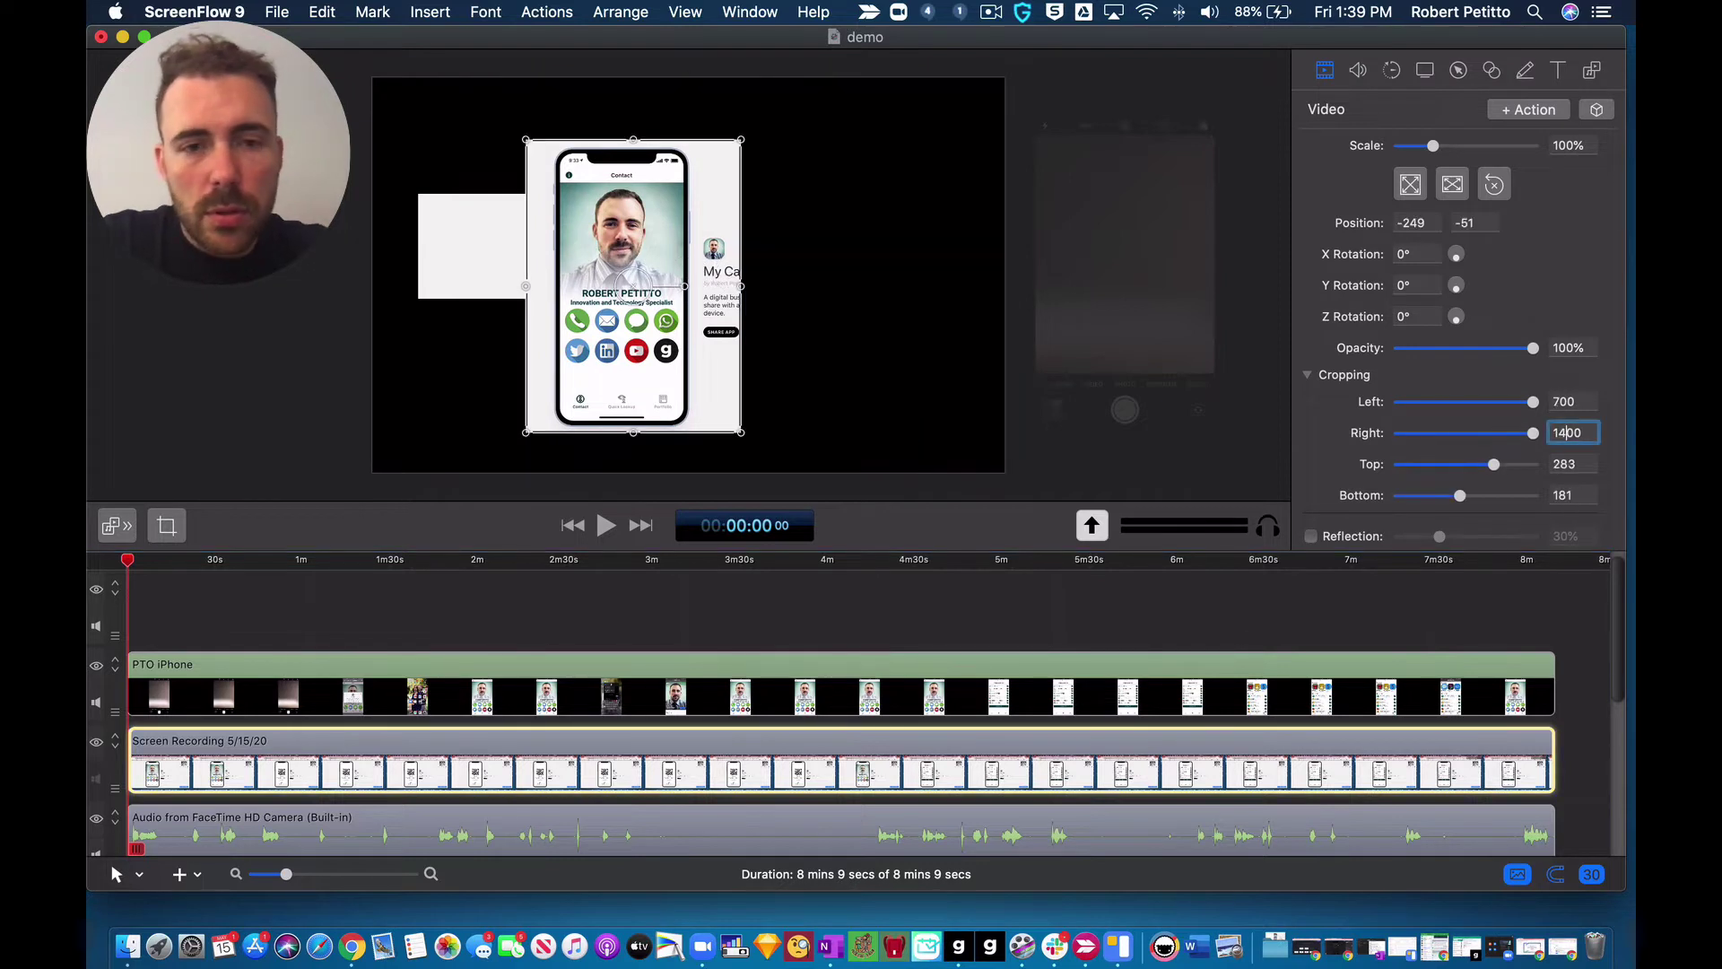
{"action": "key", "text": "Return"}
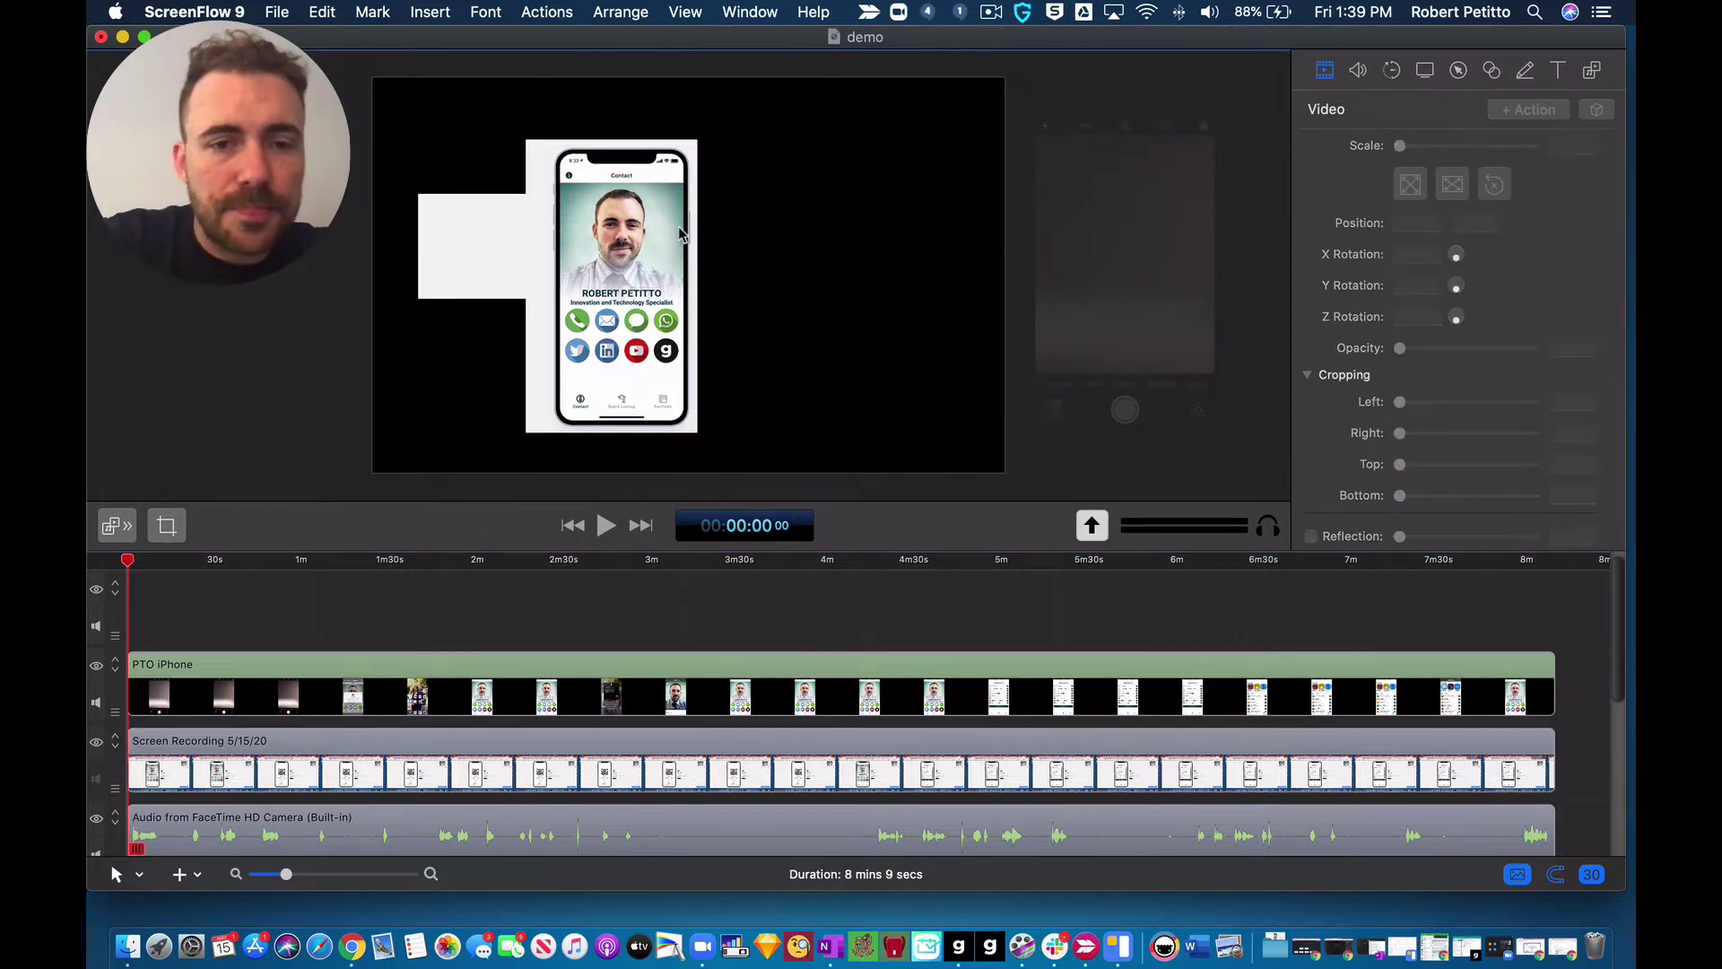
{"action": "left_click_drag", "start_coordinate": [648, 222], "coordinate": [707, 211]}
{"action": "left_click_drag", "start_coordinate": [502, 226], "coordinate": [454, 114]}
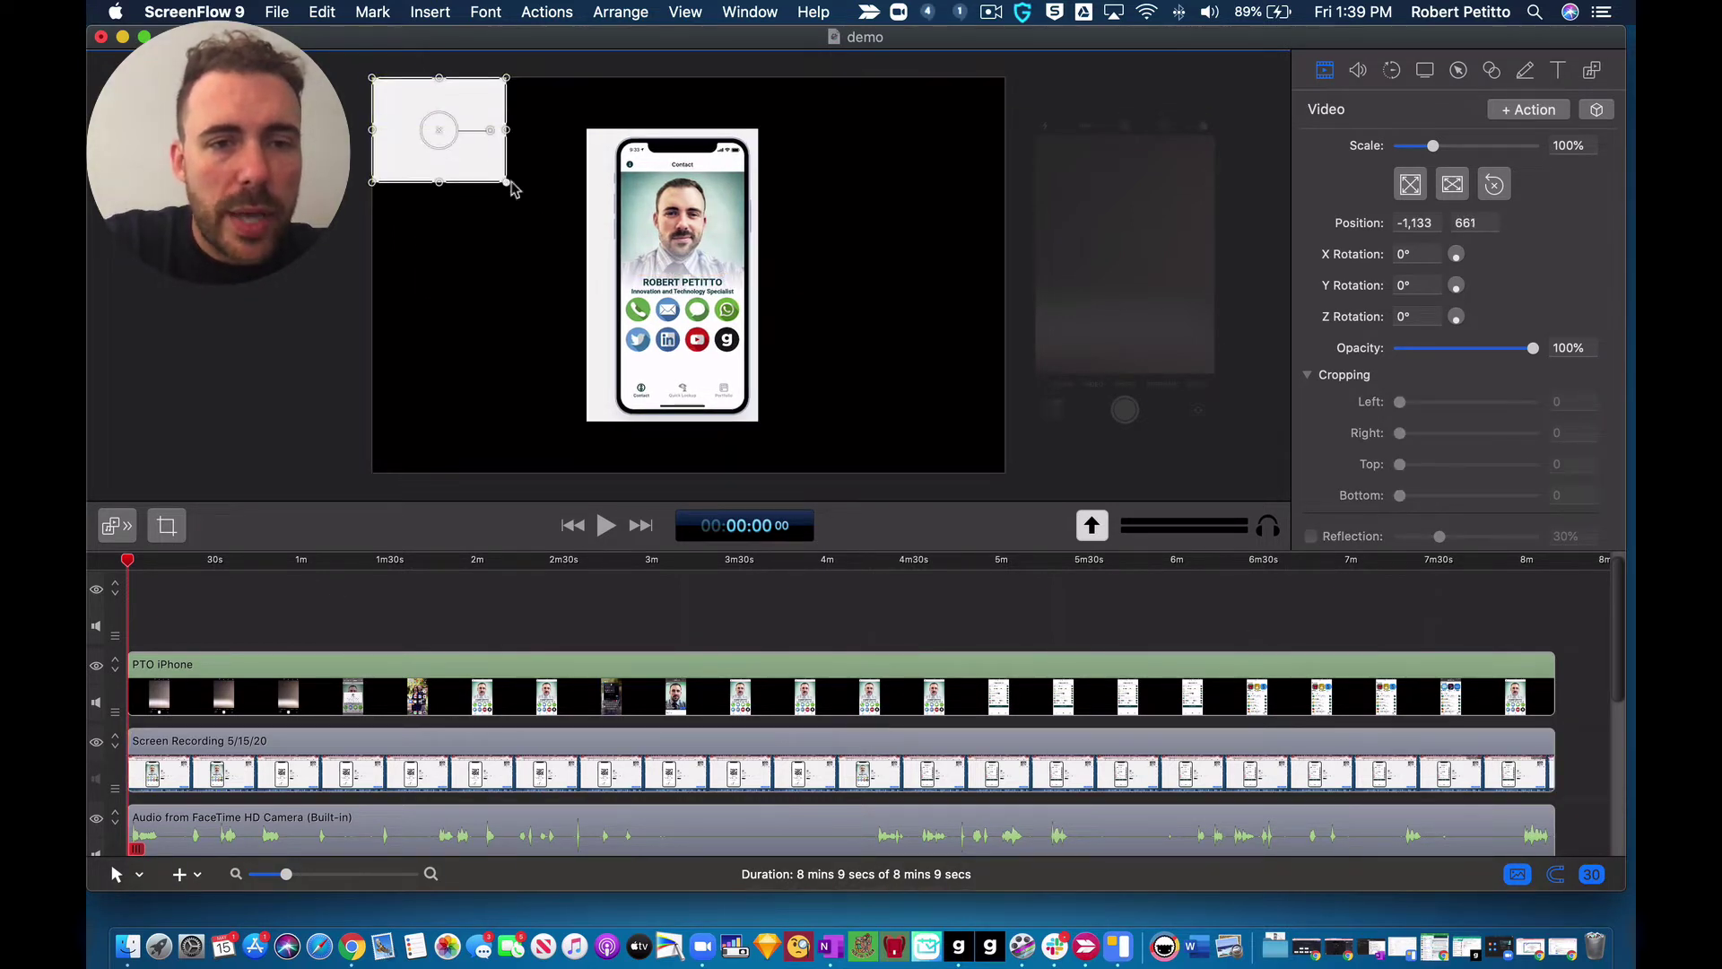
Step: Stretch the white rectangle over the canvas and scale the phone recording to 135% at -87, 0
{"action": "left_click_drag", "start_coordinate": [505, 182], "coordinate": [1118, 488]}
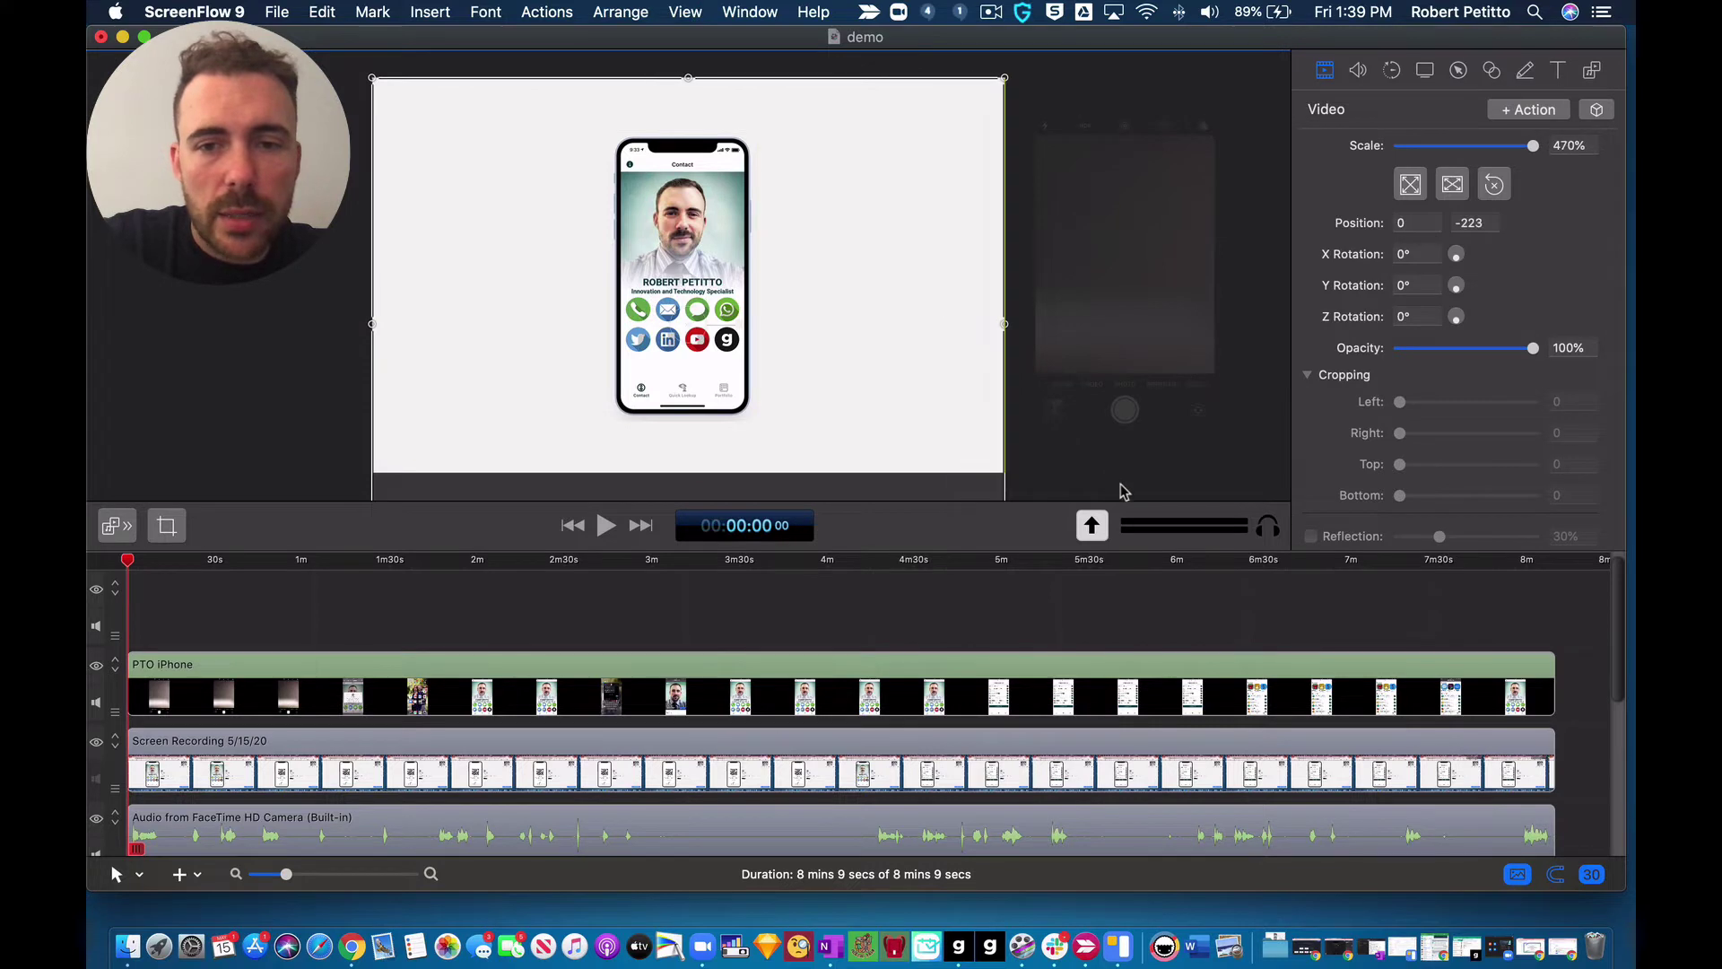
{"action": "left_click", "coordinate": [146, 776]}
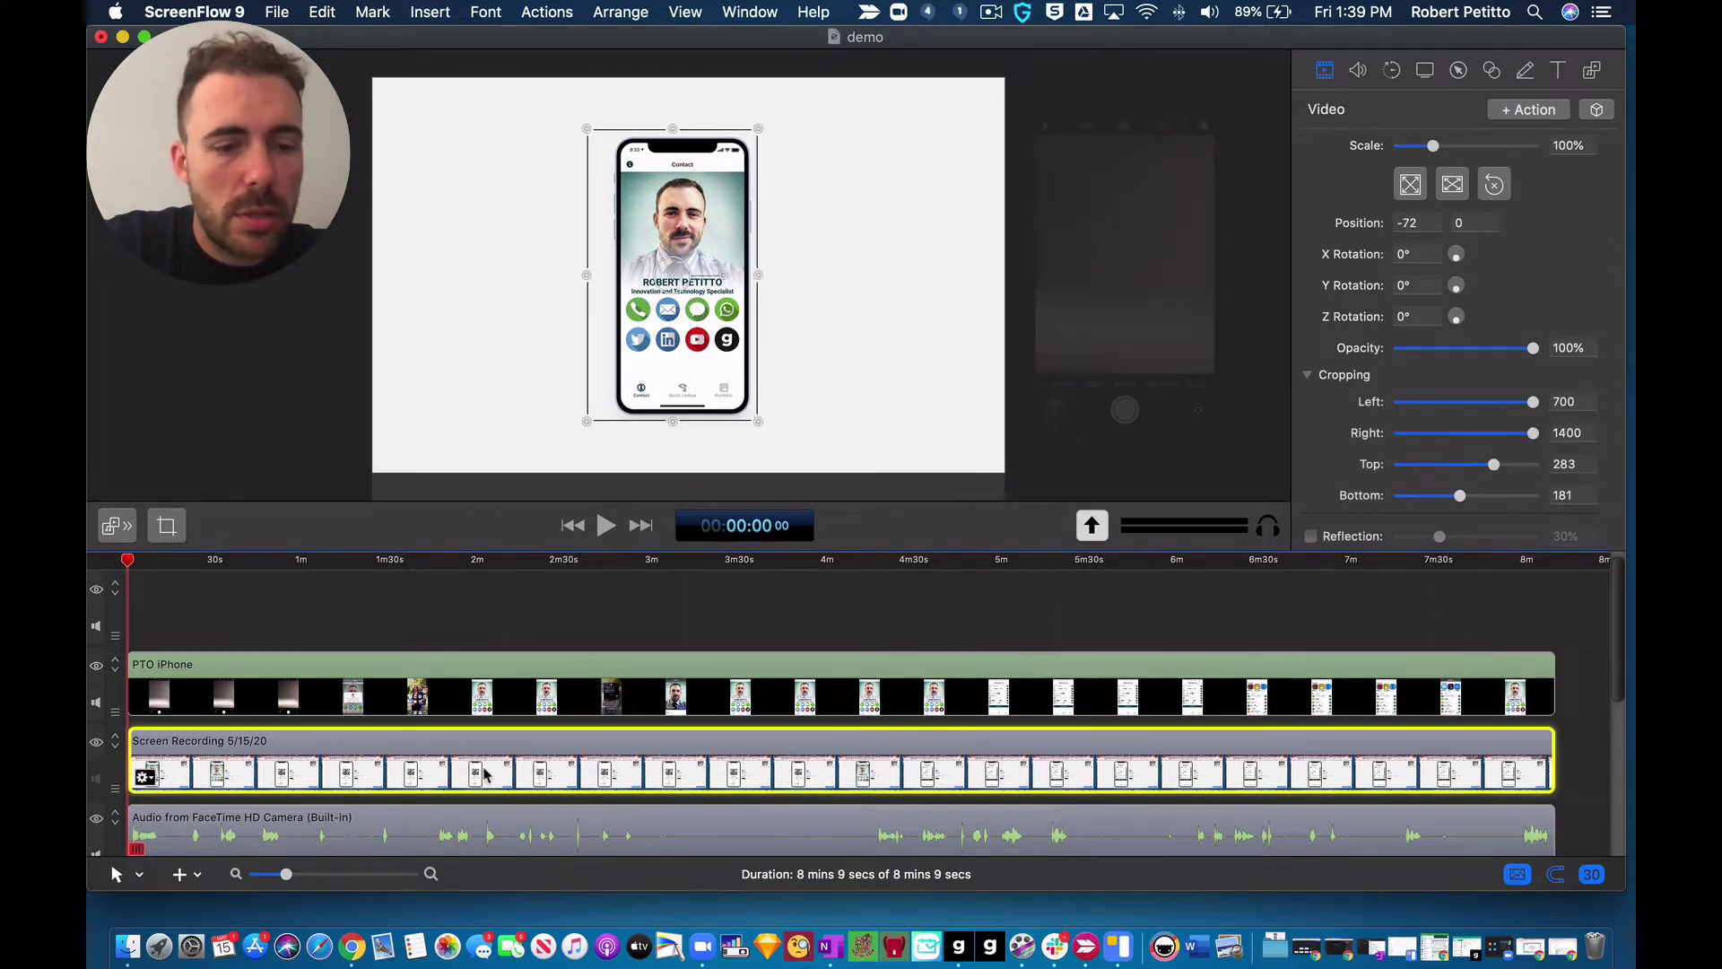
{"action": "left_click_drag", "start_coordinate": [1432, 145], "coordinate": [1449, 157]}
{"action": "left_click_drag", "start_coordinate": [723, 173], "coordinate": [725, 173]}
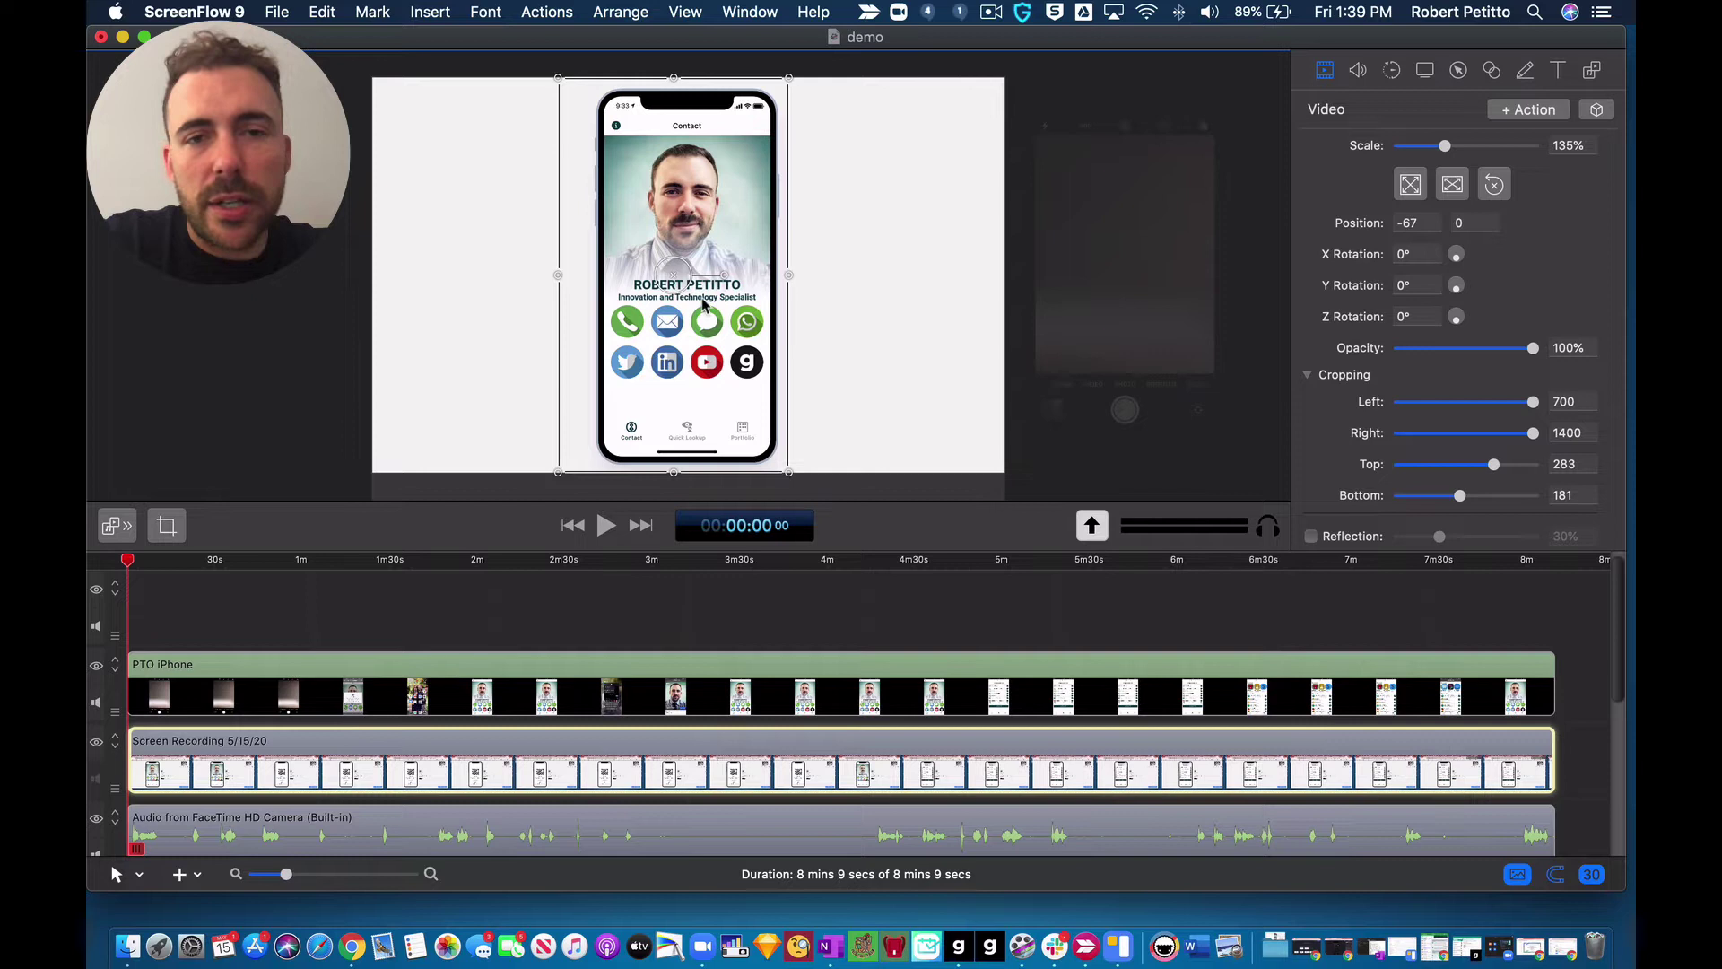
{"action": "left_click_drag", "start_coordinate": [719, 231], "coordinate": [714, 231]}
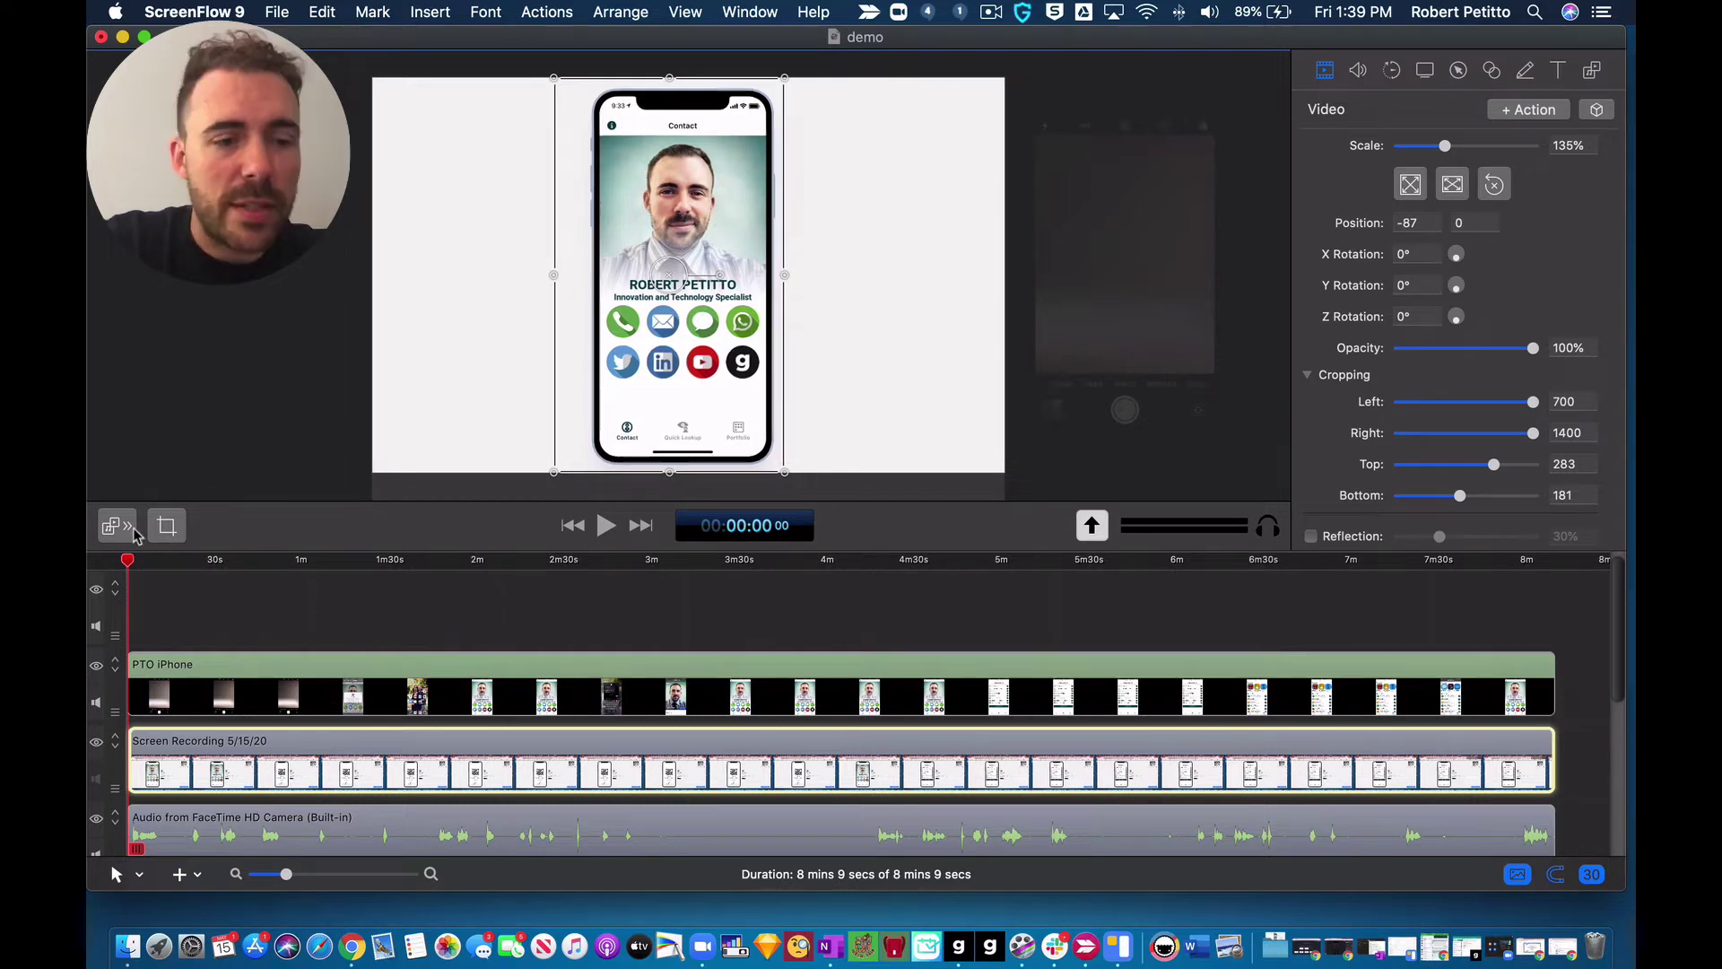
{"action": "left_click_drag", "start_coordinate": [128, 563], "coordinate": [235, 592]}
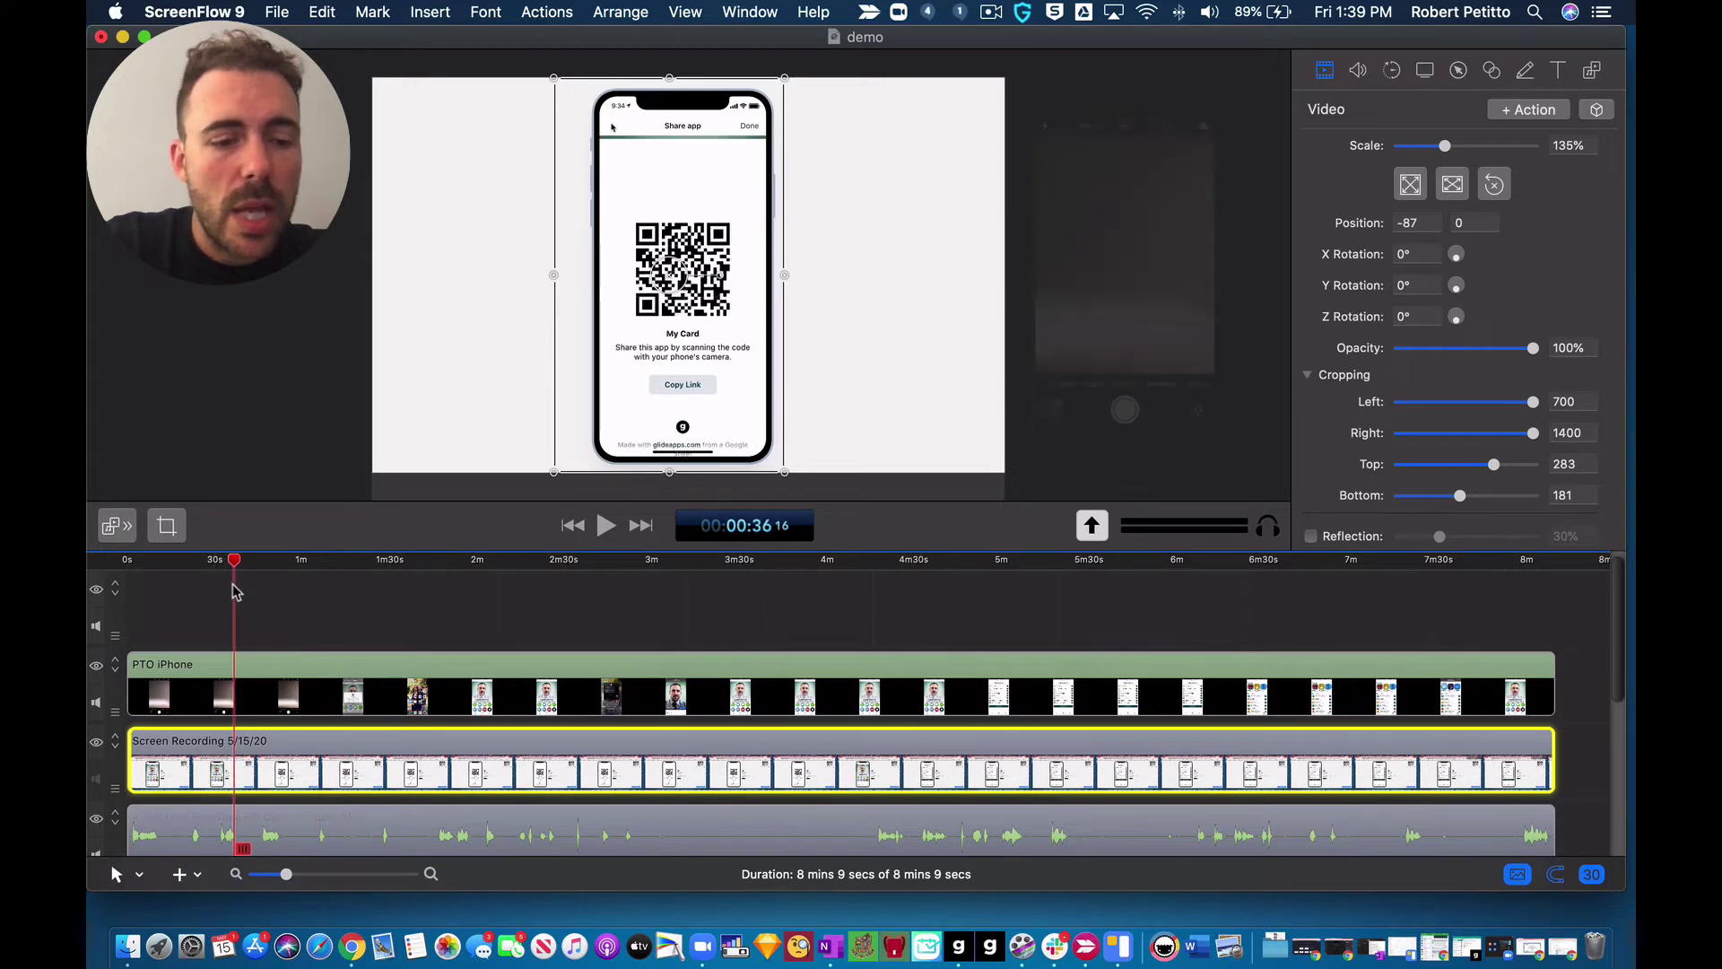
Step: Play the recording from 0:45 and stop on the QR code screen at 0:52
{"action": "scroll", "coordinate": [242, 588], "scroll_direction": "down", "scroll_amount": 3}
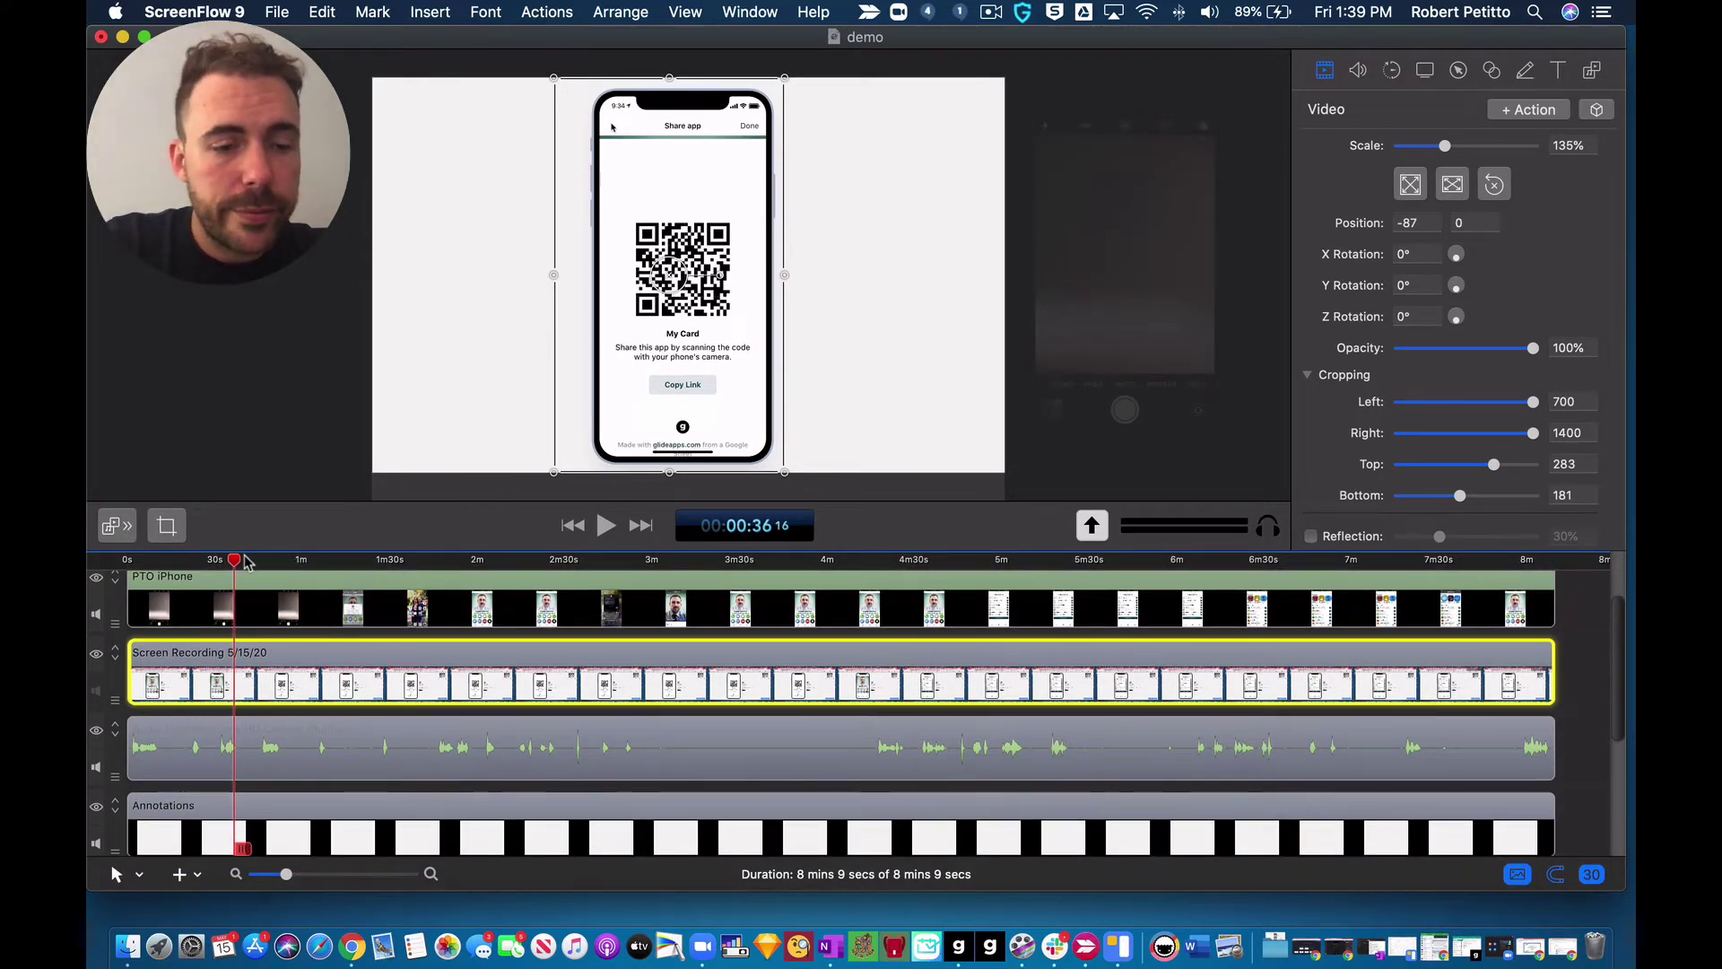
{"action": "key", "text": "space"}
{"action": "left_click_drag", "start_coordinate": [263, 562], "coordinate": [261, 561]}
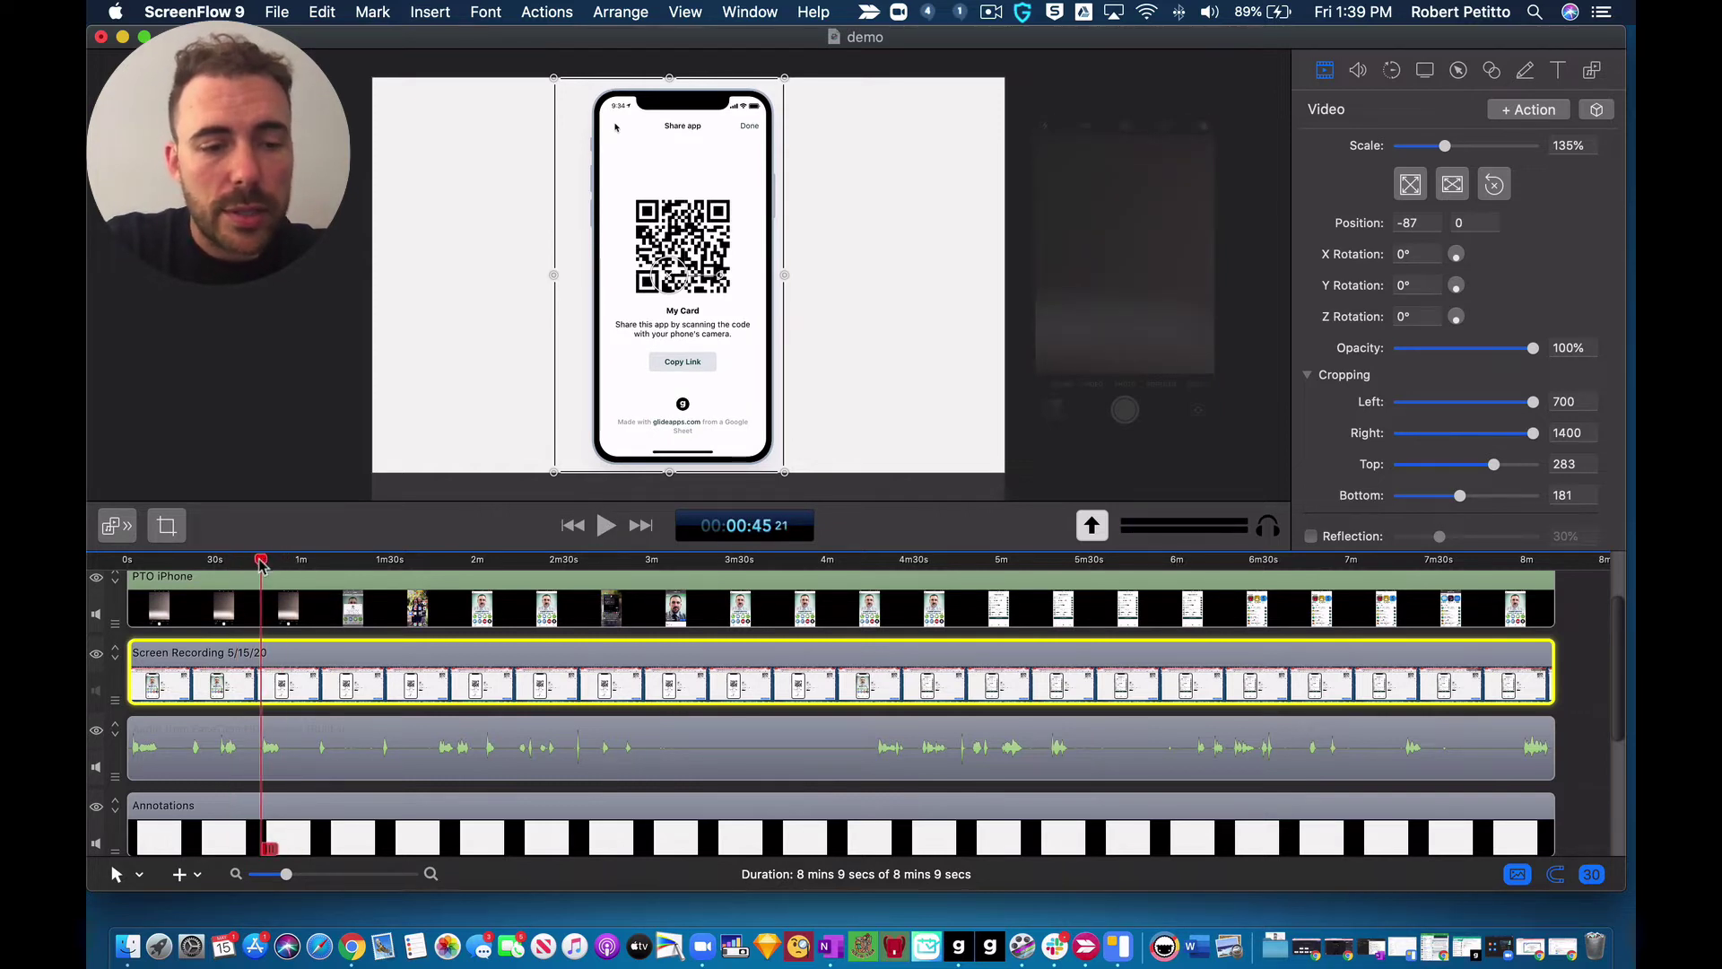
{"action": "key", "text": "space"}
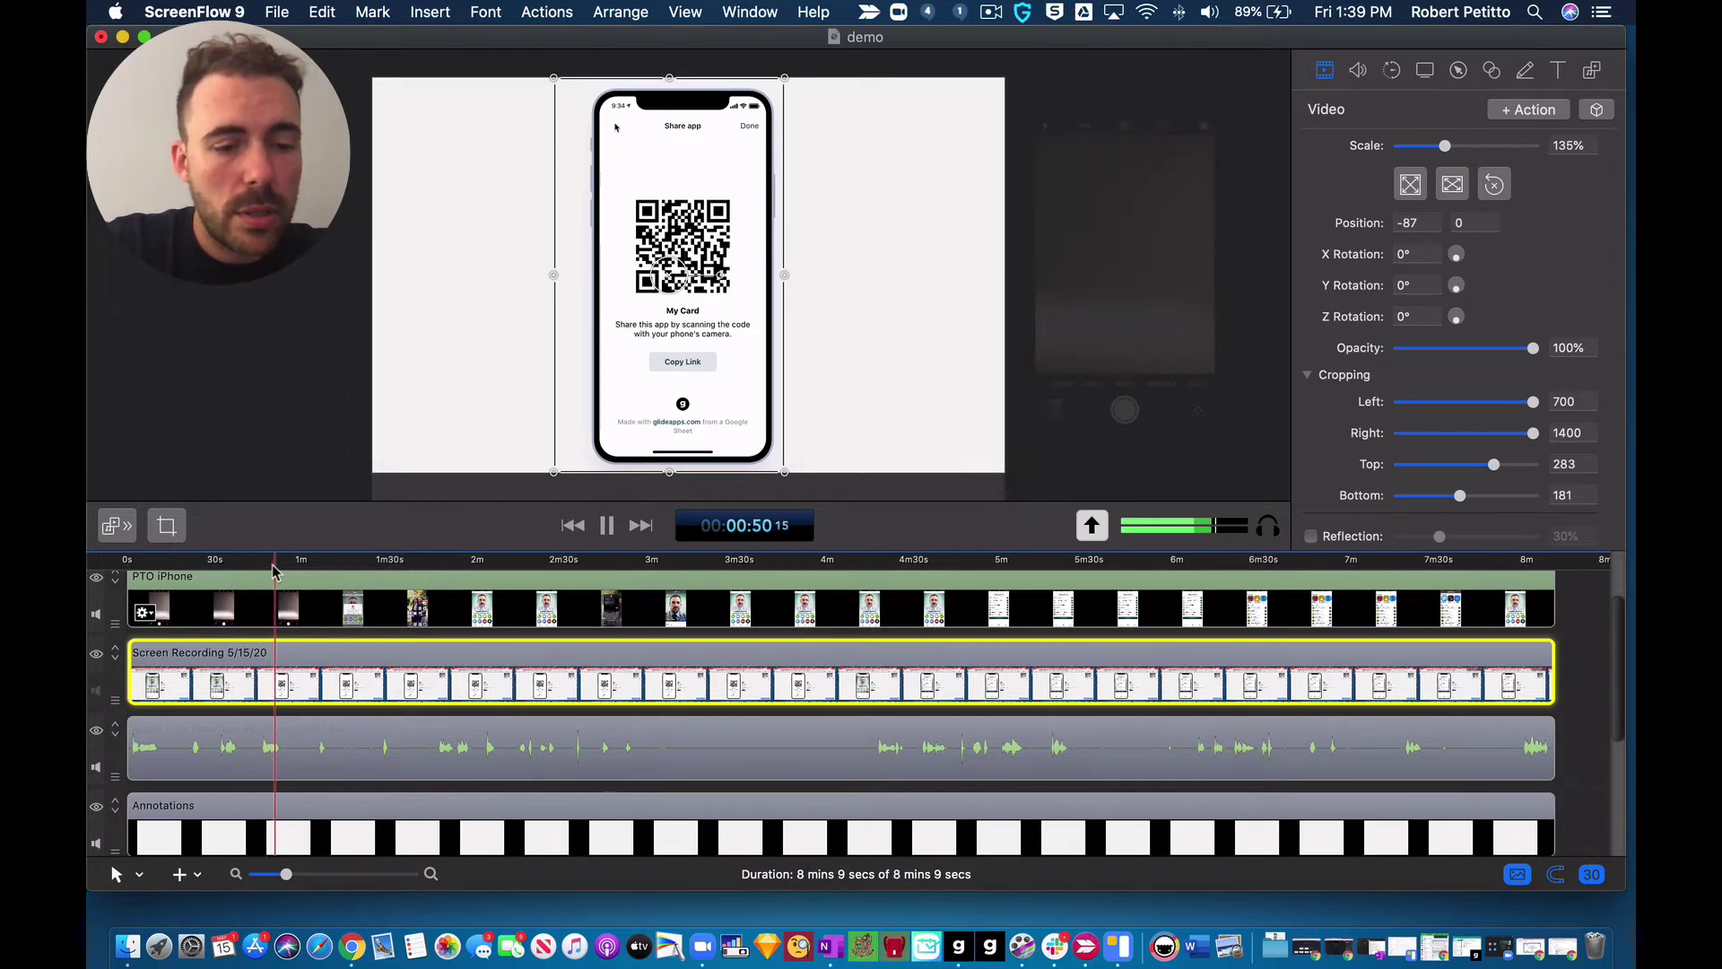
{"action": "key", "text": "space"}
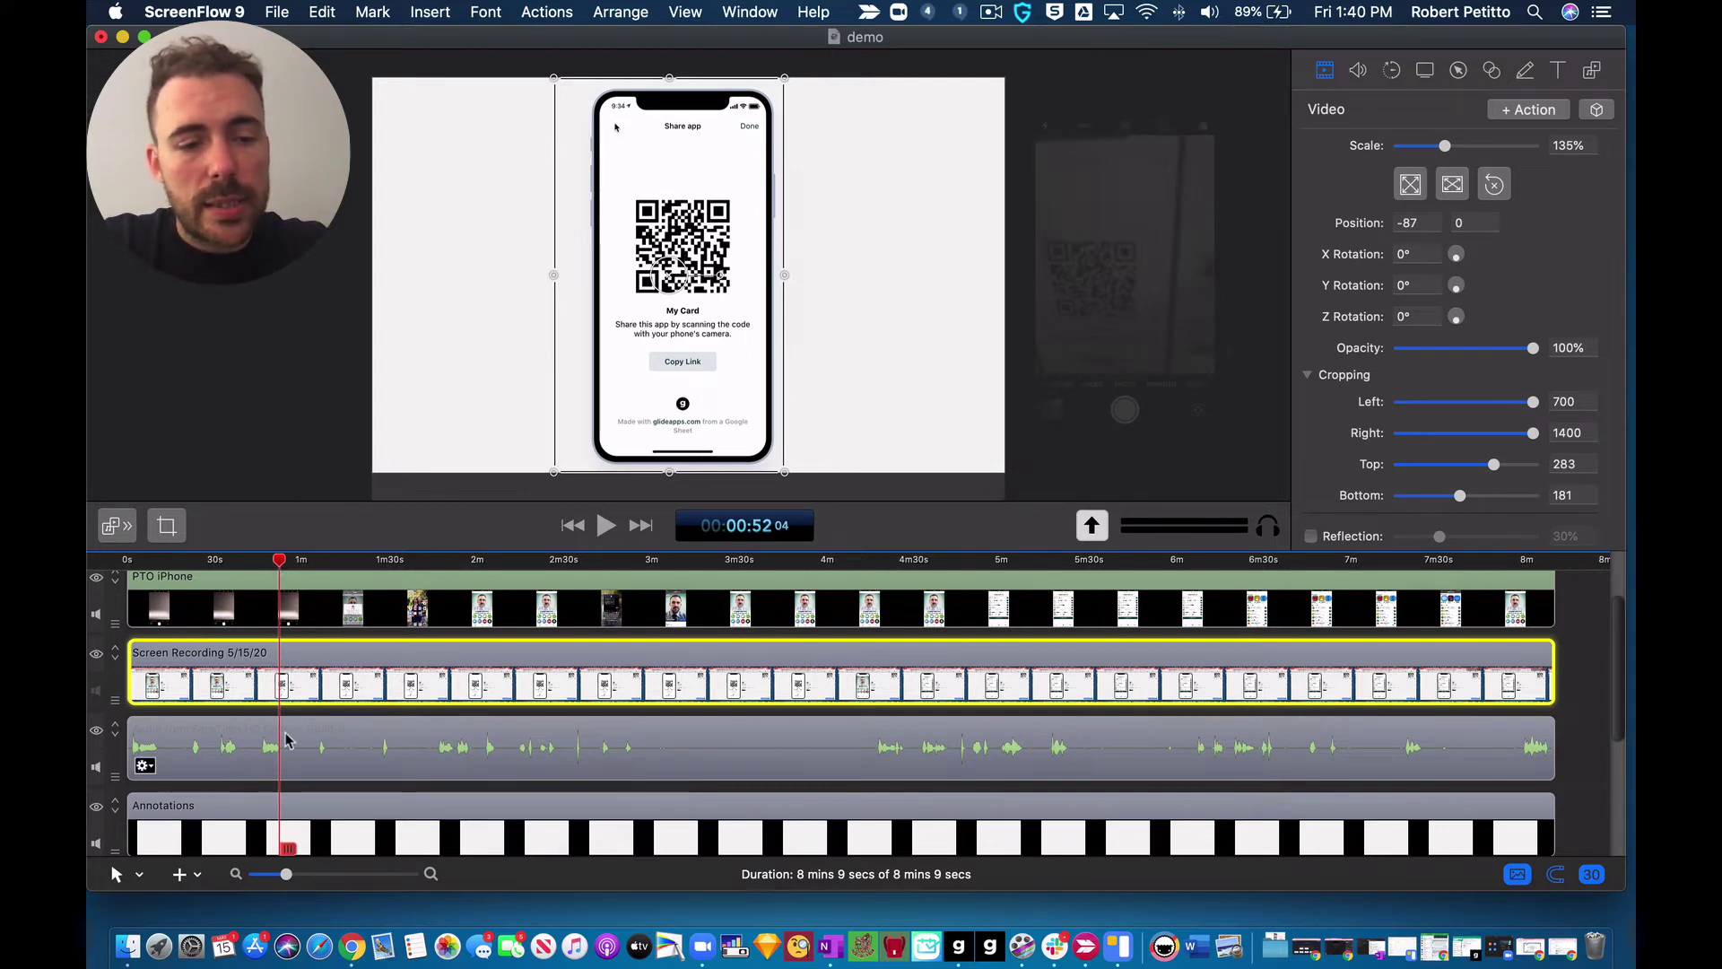
Step: Mark an In/Out range from 0:52 to 1:04, then clear it
{"action": "key", "text": "i"}
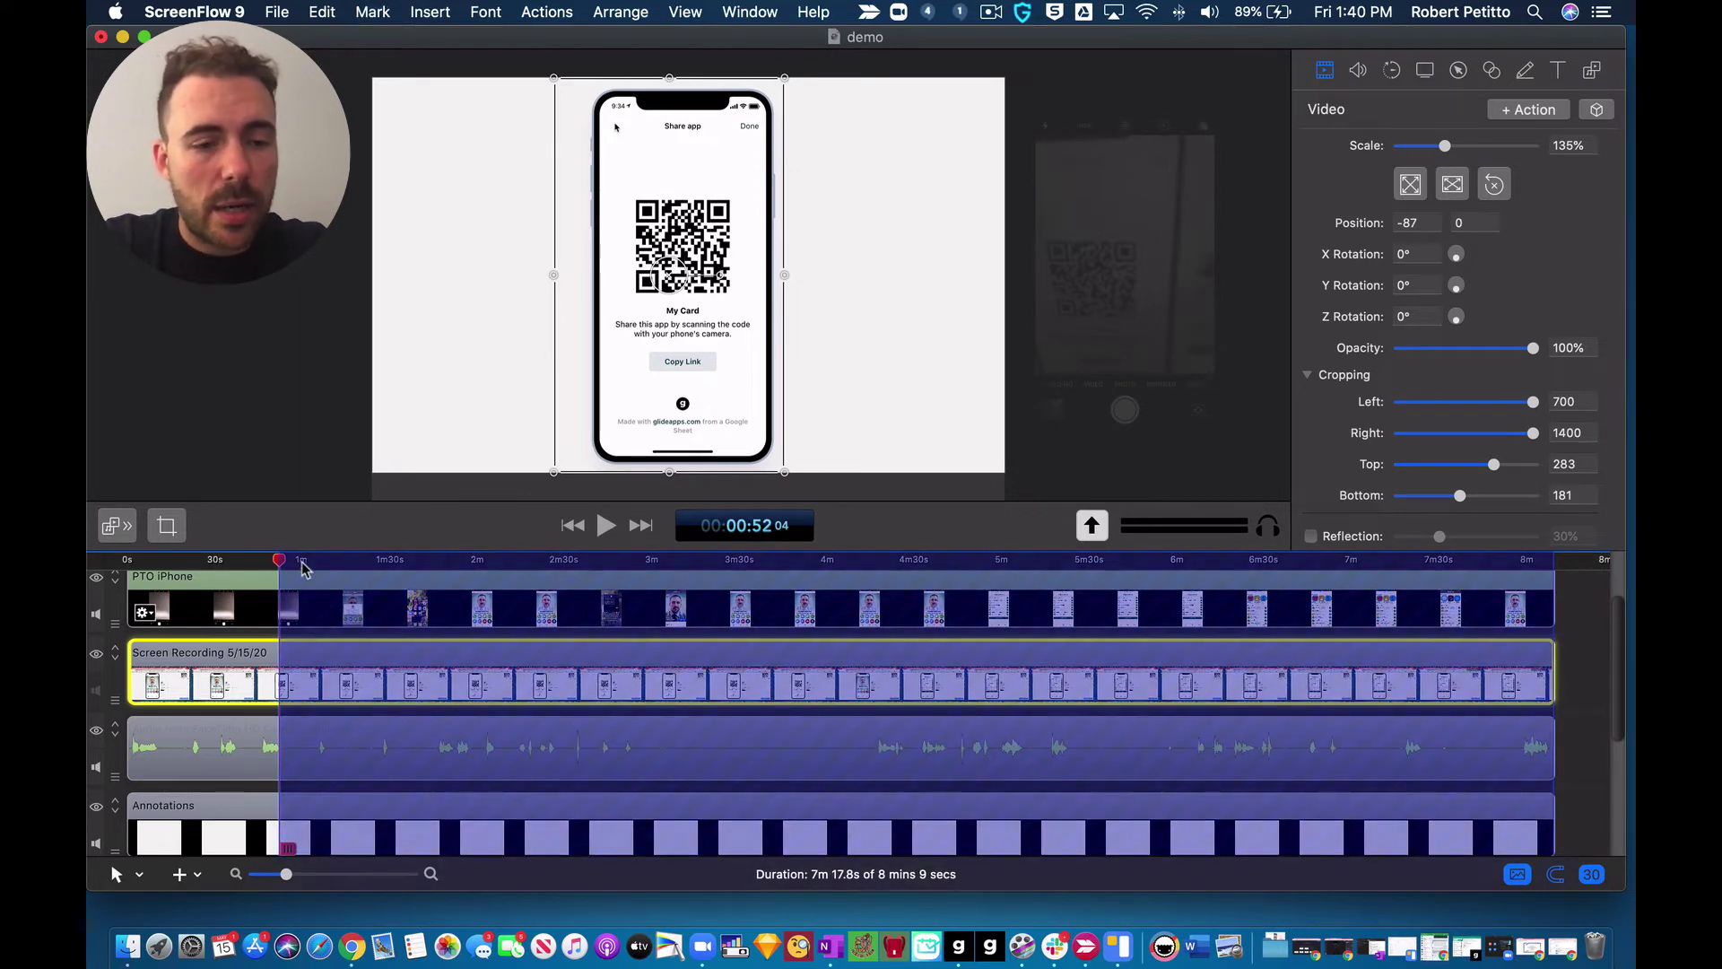
{"action": "left_click", "coordinate": [314, 561]}
{"action": "key", "text": "o"}
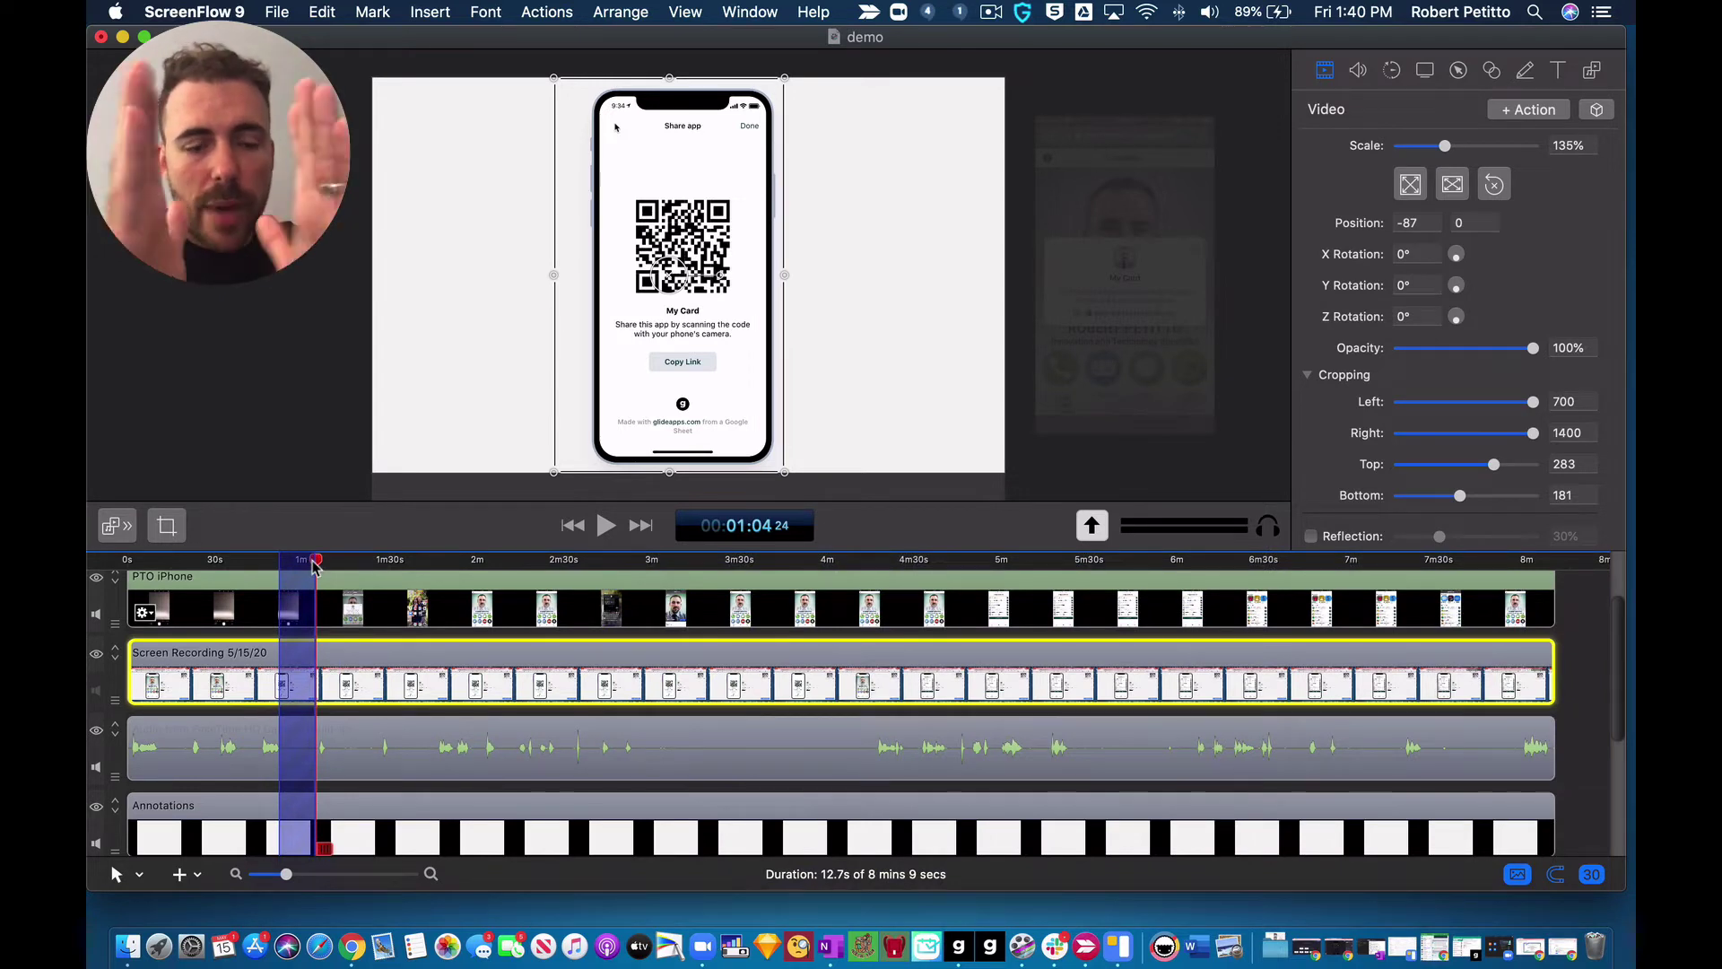
{"action": "key", "text": "alt+x"}
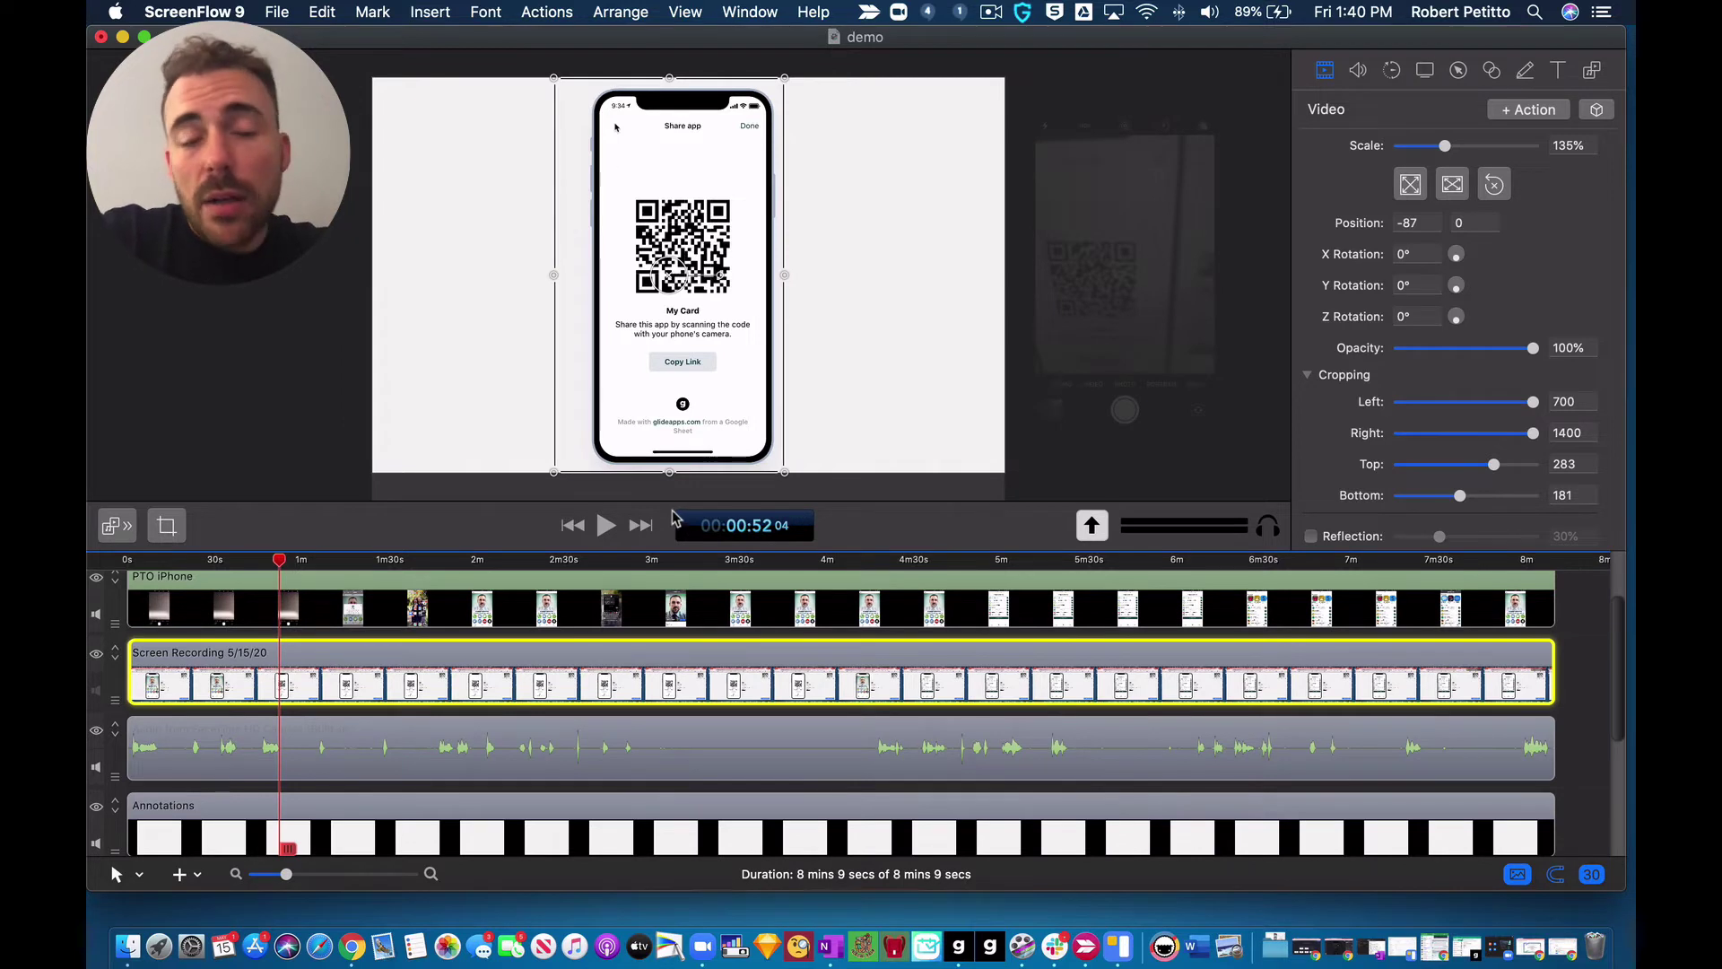
Step: Move the PTO iPhone video beside the phone and shift the audio clip onto the Annotations row
{"action": "left_click", "coordinate": [1081, 272]}
{"action": "left_click_drag", "start_coordinate": [1081, 272], "coordinate": [855, 274]}
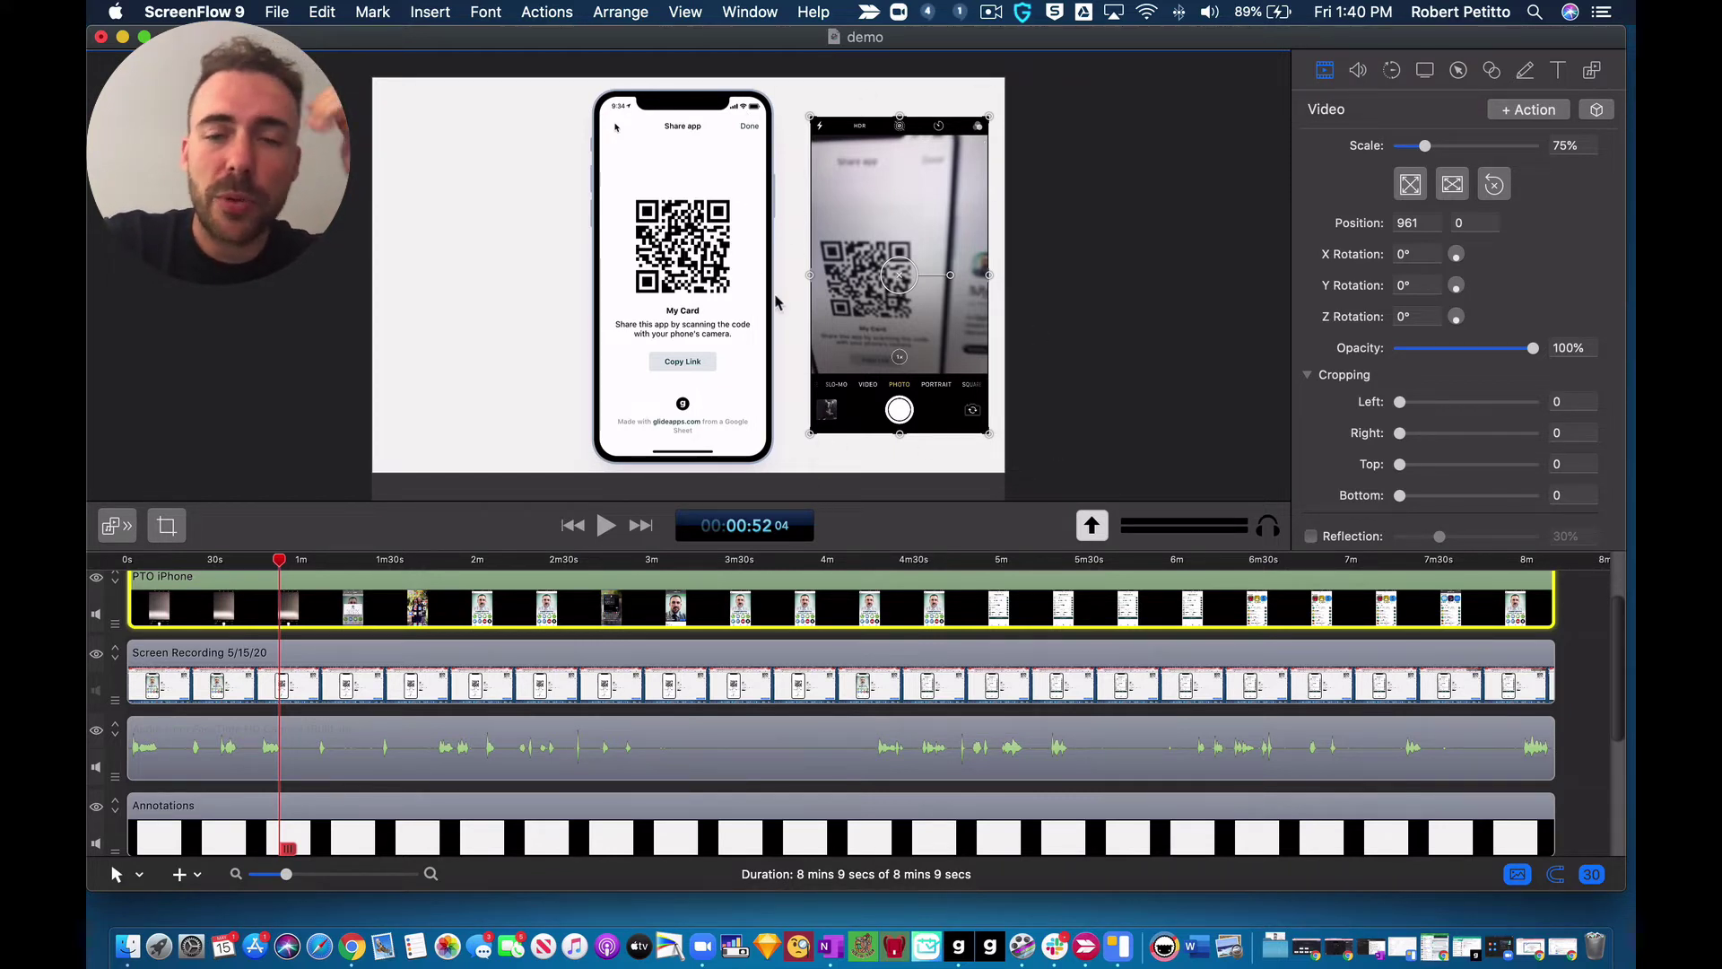
{"action": "left_click", "coordinate": [1594, 72]}
{"action": "scroll", "coordinate": [750, 811], "scroll_direction": "down", "scroll_amount": 5}
{"action": "mouse_move", "coordinate": [817, 634]}
{"action": "left_mouse_down"}
{"action": "mouse_move", "coordinate": [798, 661]}
{"action": "mouse_move", "coordinate": [834, 674]}
{"action": "left_mouse_up"}
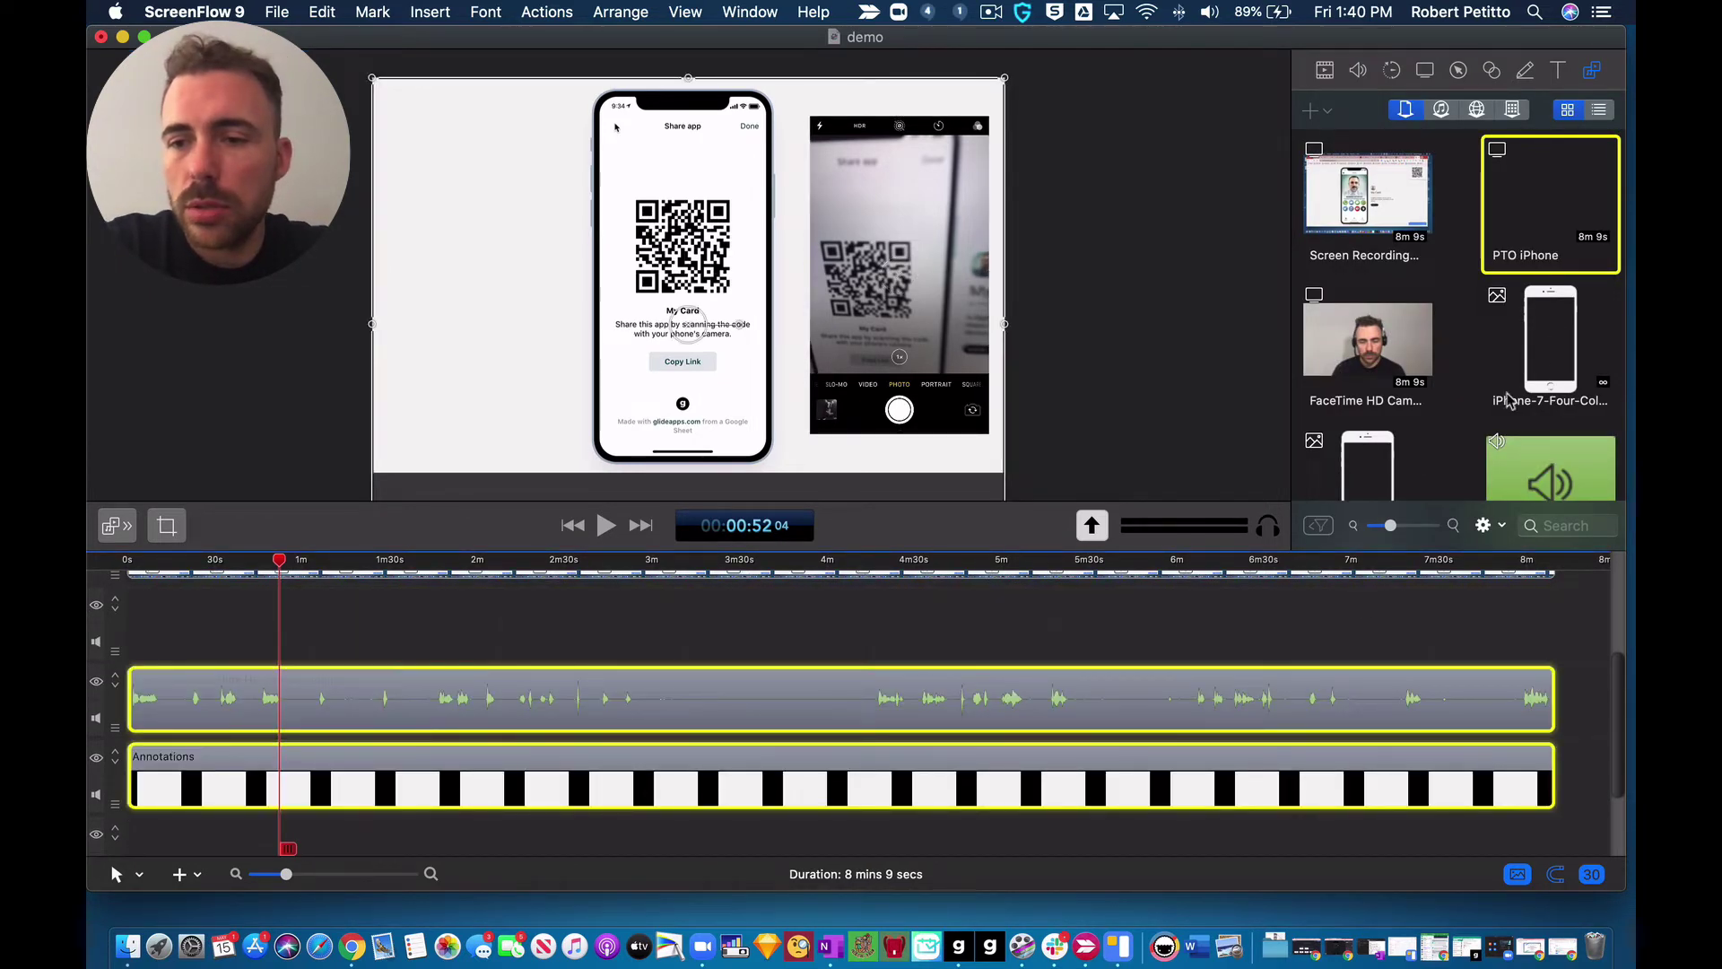
{"action": "scroll", "coordinate": [1384, 467], "scroll_direction": "down", "scroll_amount": 3}
Step: Add iPhone-7-Four-Colors-Mockup.png to the timeline and fit the PTO iPhone footage inside it
{"action": "left_click", "coordinate": [1397, 339]}
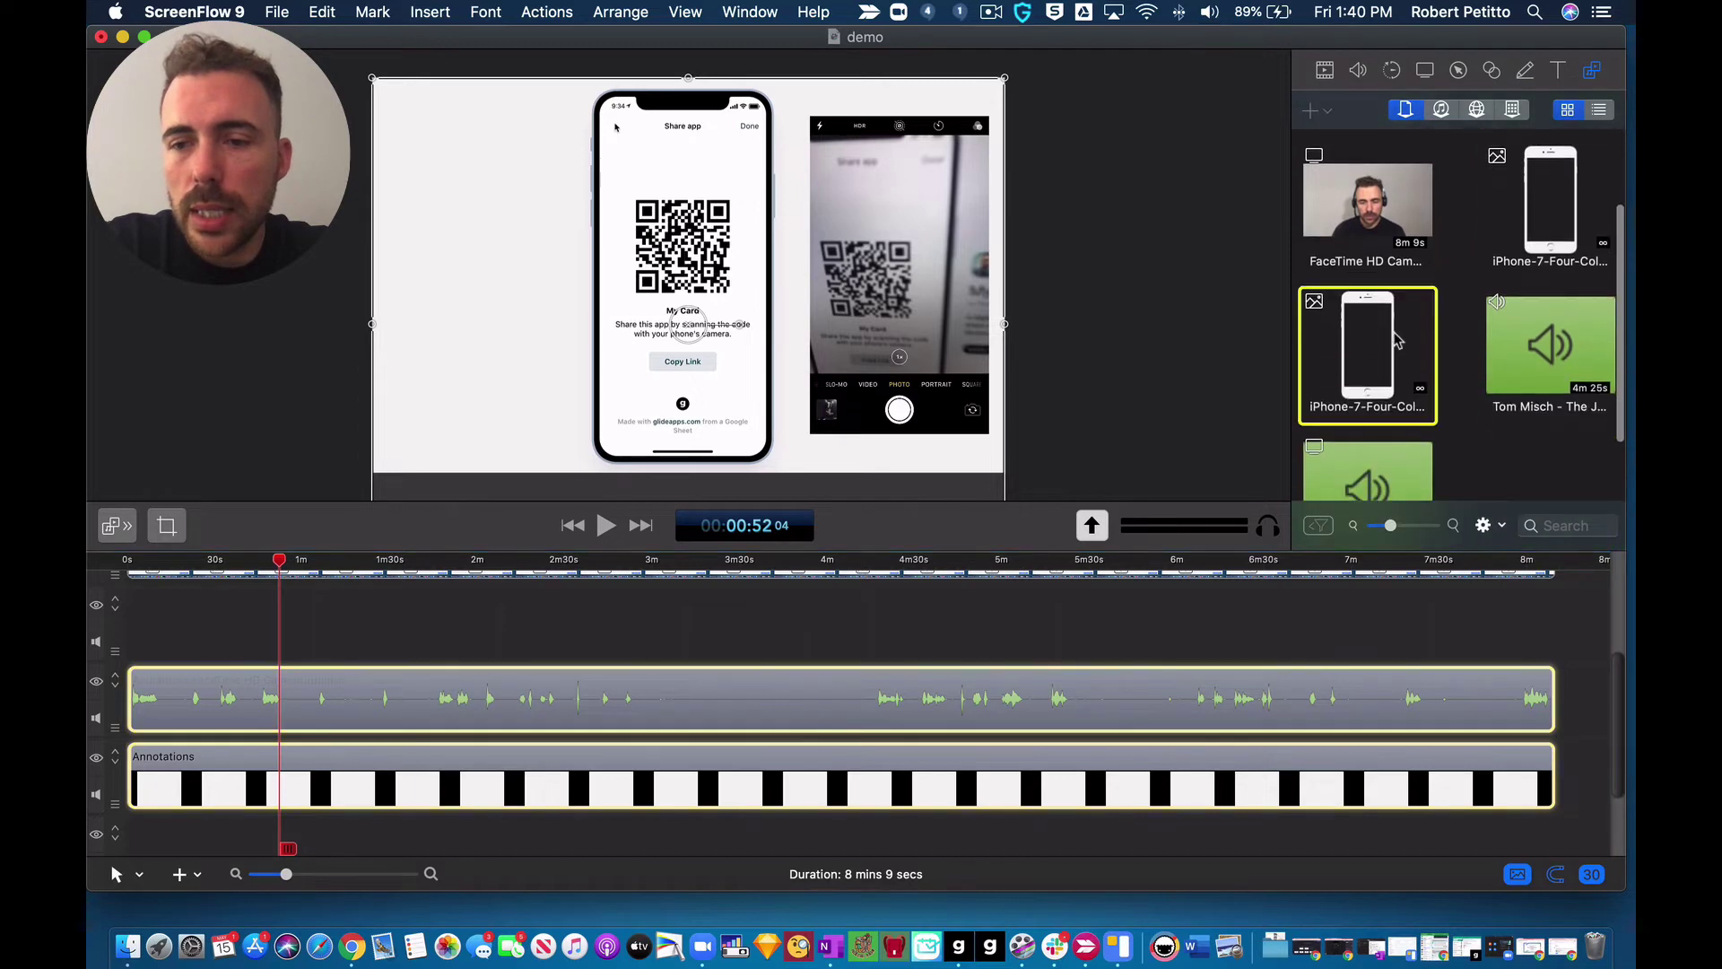
{"action": "left_click_drag", "start_coordinate": [1379, 349], "coordinate": [745, 608]}
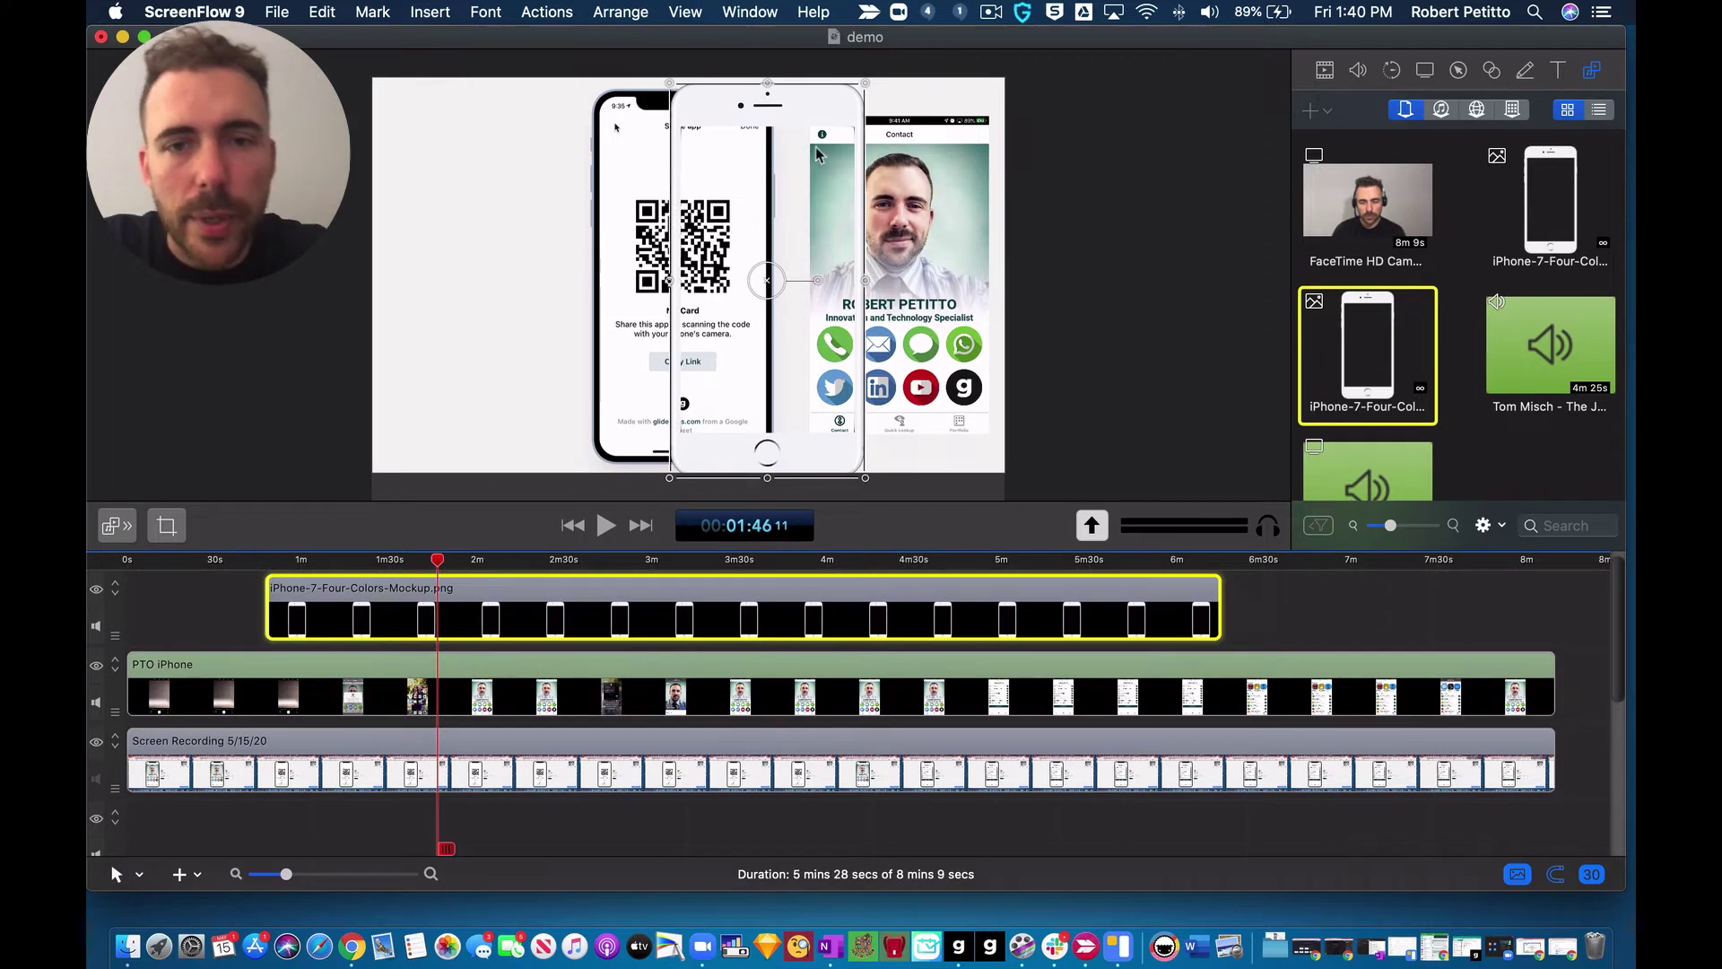
{"action": "left_click_drag", "start_coordinate": [772, 115], "coordinate": [1165, 104]}
{"action": "left_click_drag", "start_coordinate": [946, 179], "coordinate": [1141, 203]}
{"action": "left_click", "coordinate": [1236, 237]}
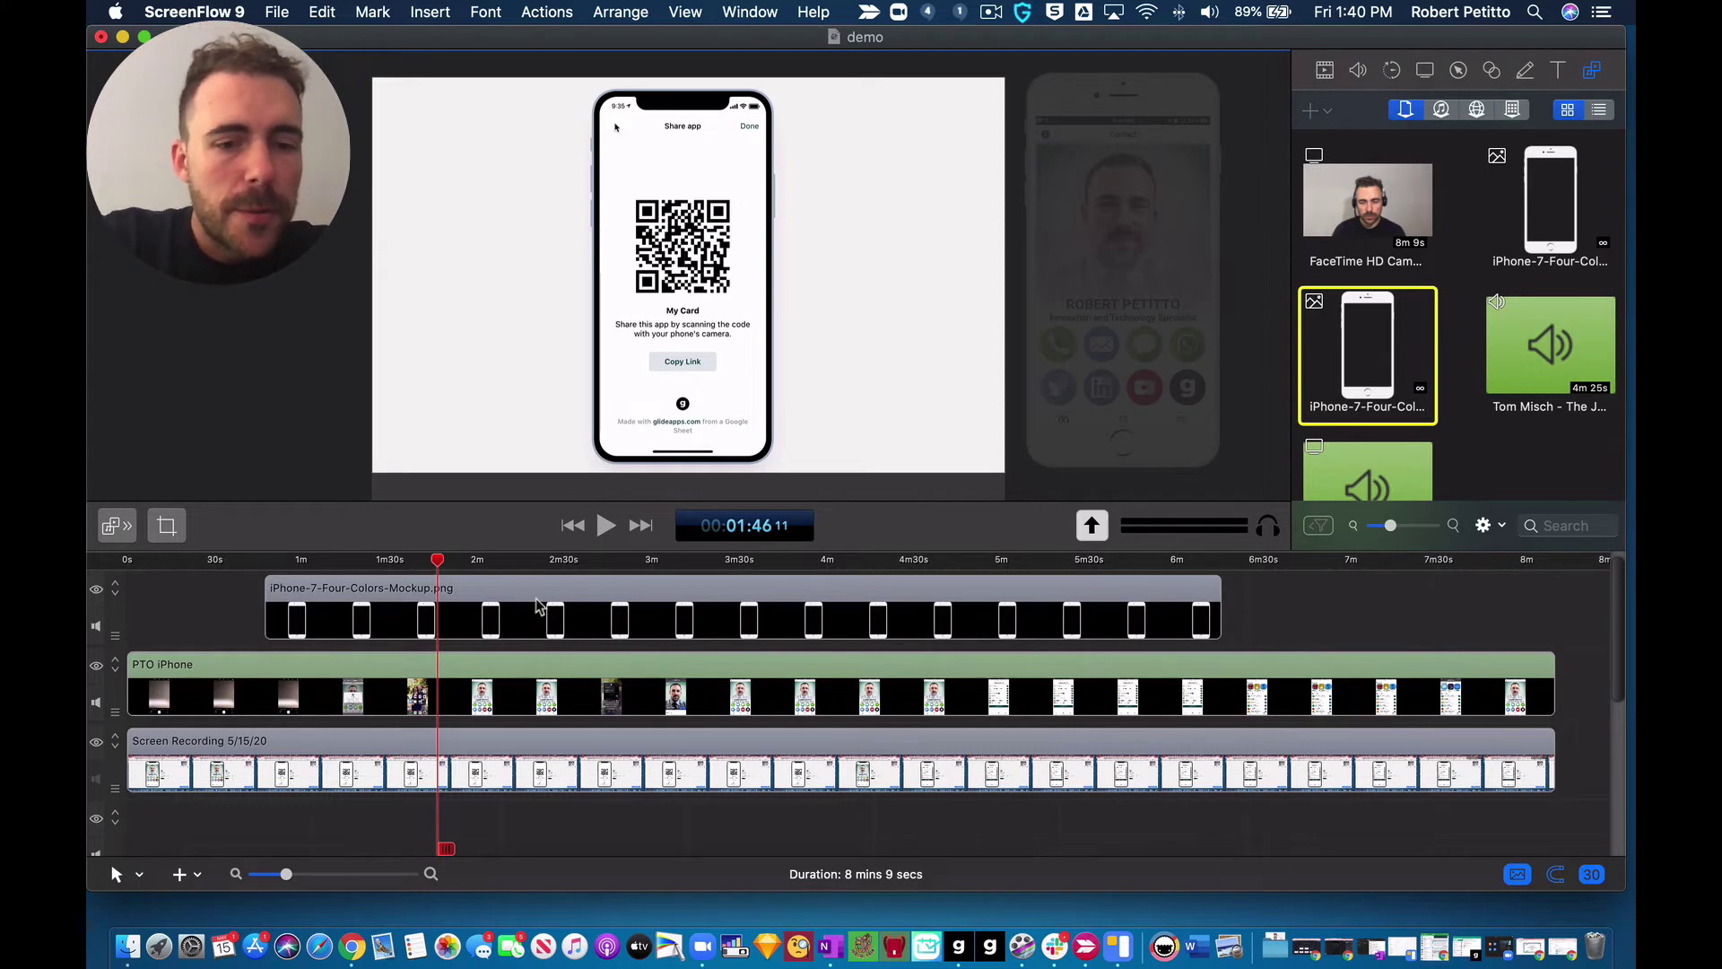
Step: Extend the mockup clip to the full 8:09, group it with the PTO iPhone clip, and place it
{"action": "left_click_drag", "start_coordinate": [536, 607], "coordinate": [400, 607]}
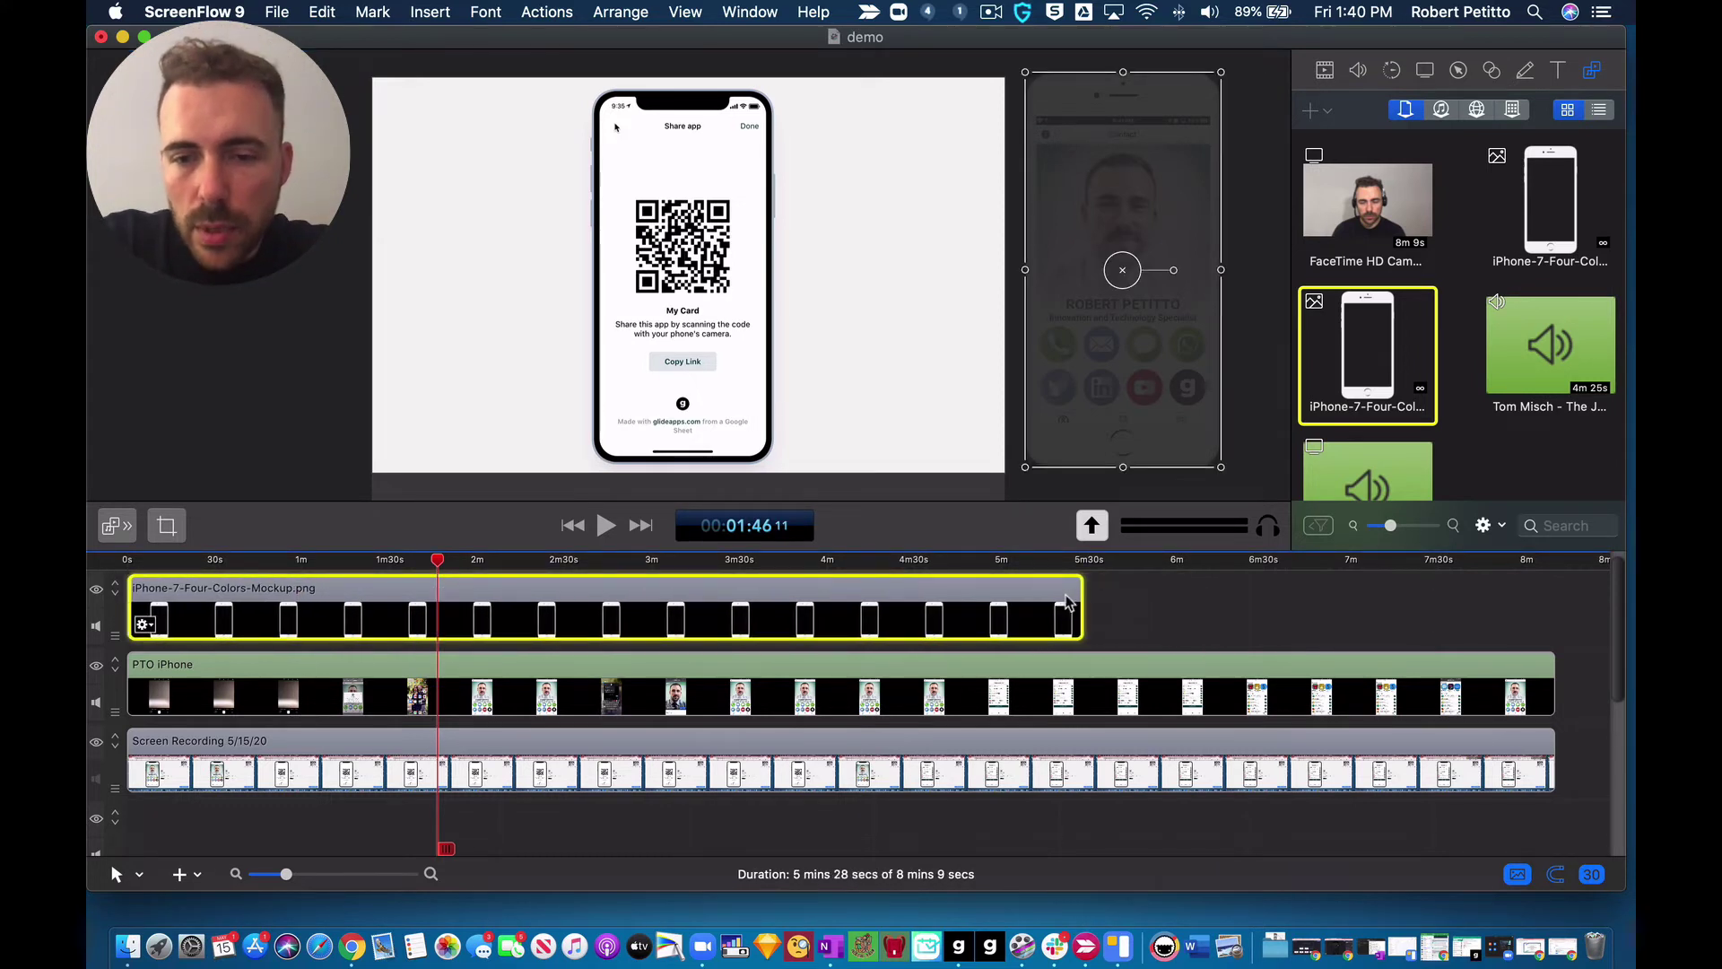
{"action": "left_click_drag", "start_coordinate": [1067, 601], "coordinate": [1554, 603]}
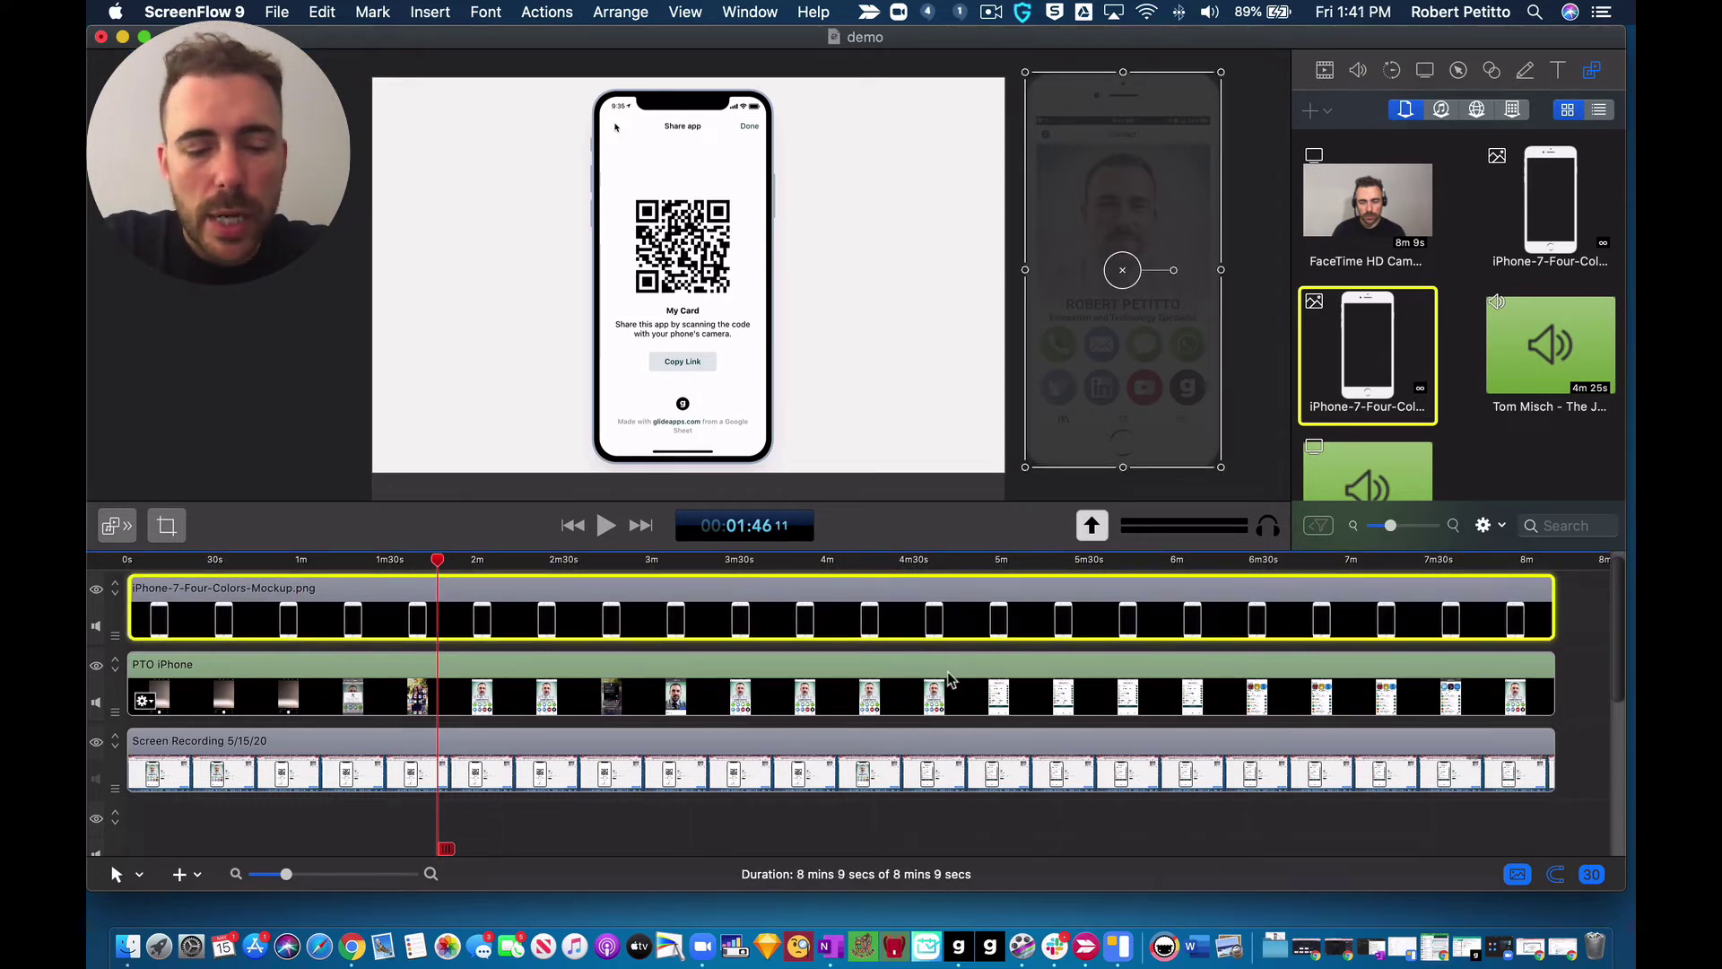
{"action": "left_click", "coordinate": [906, 689], "text": "shift"}
{"action": "right_click", "coordinate": [944, 620]}
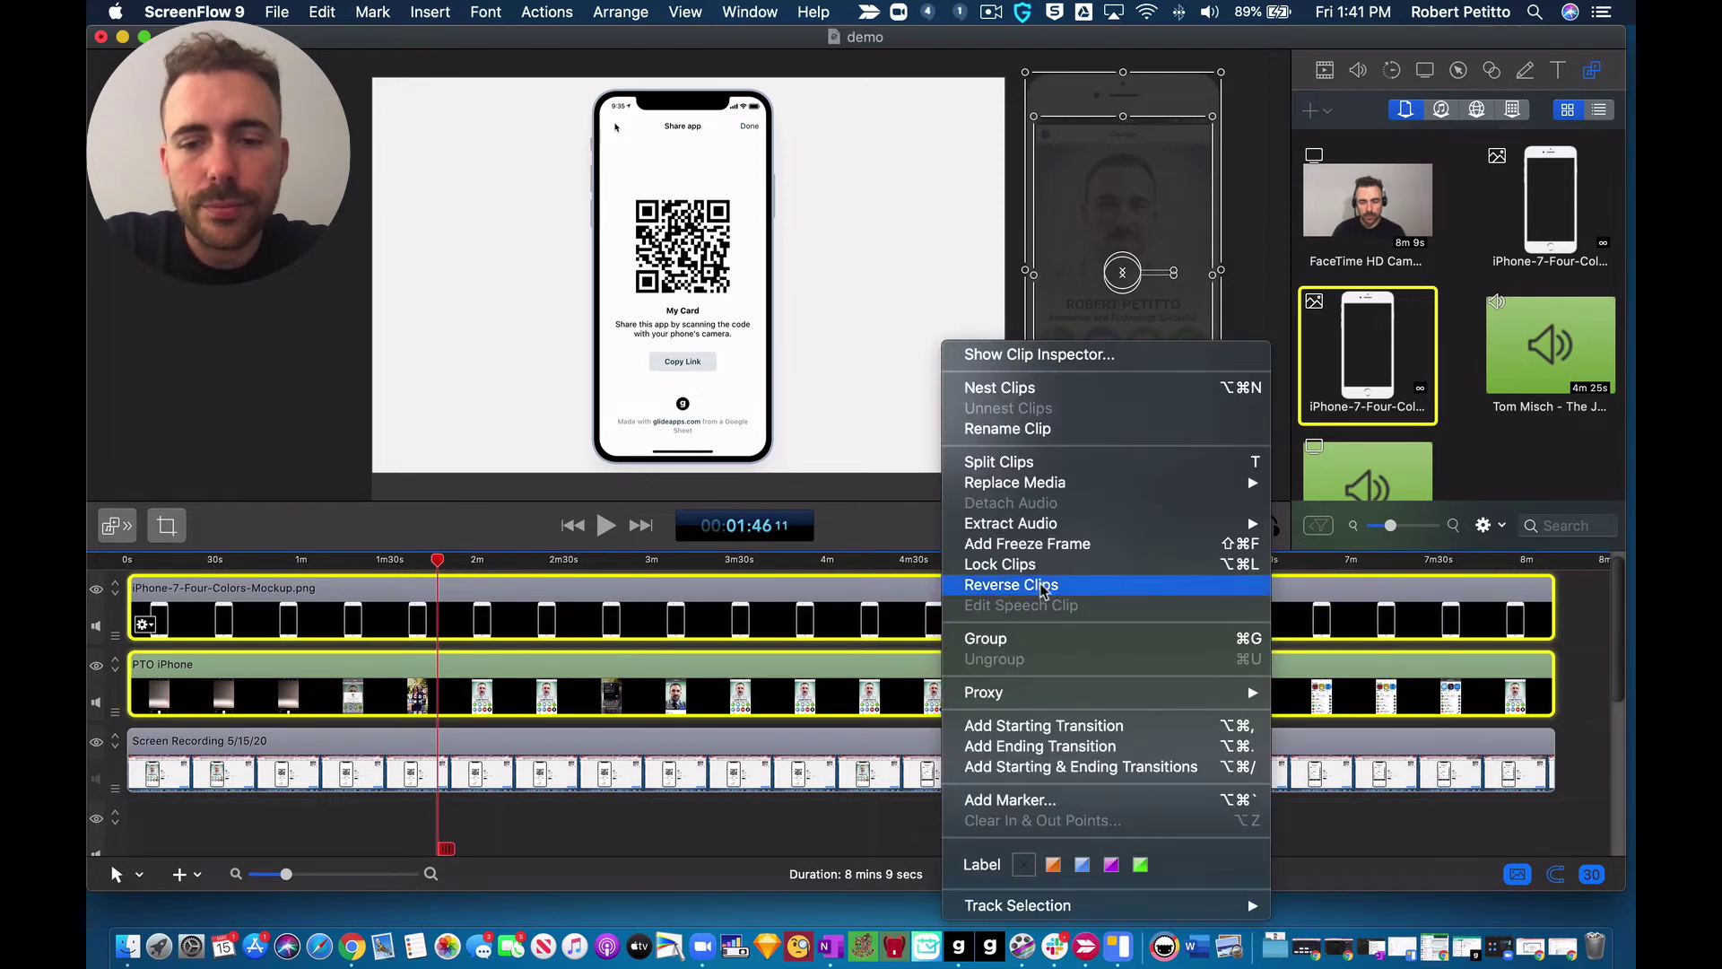
{"action": "left_click", "coordinate": [1030, 641]}
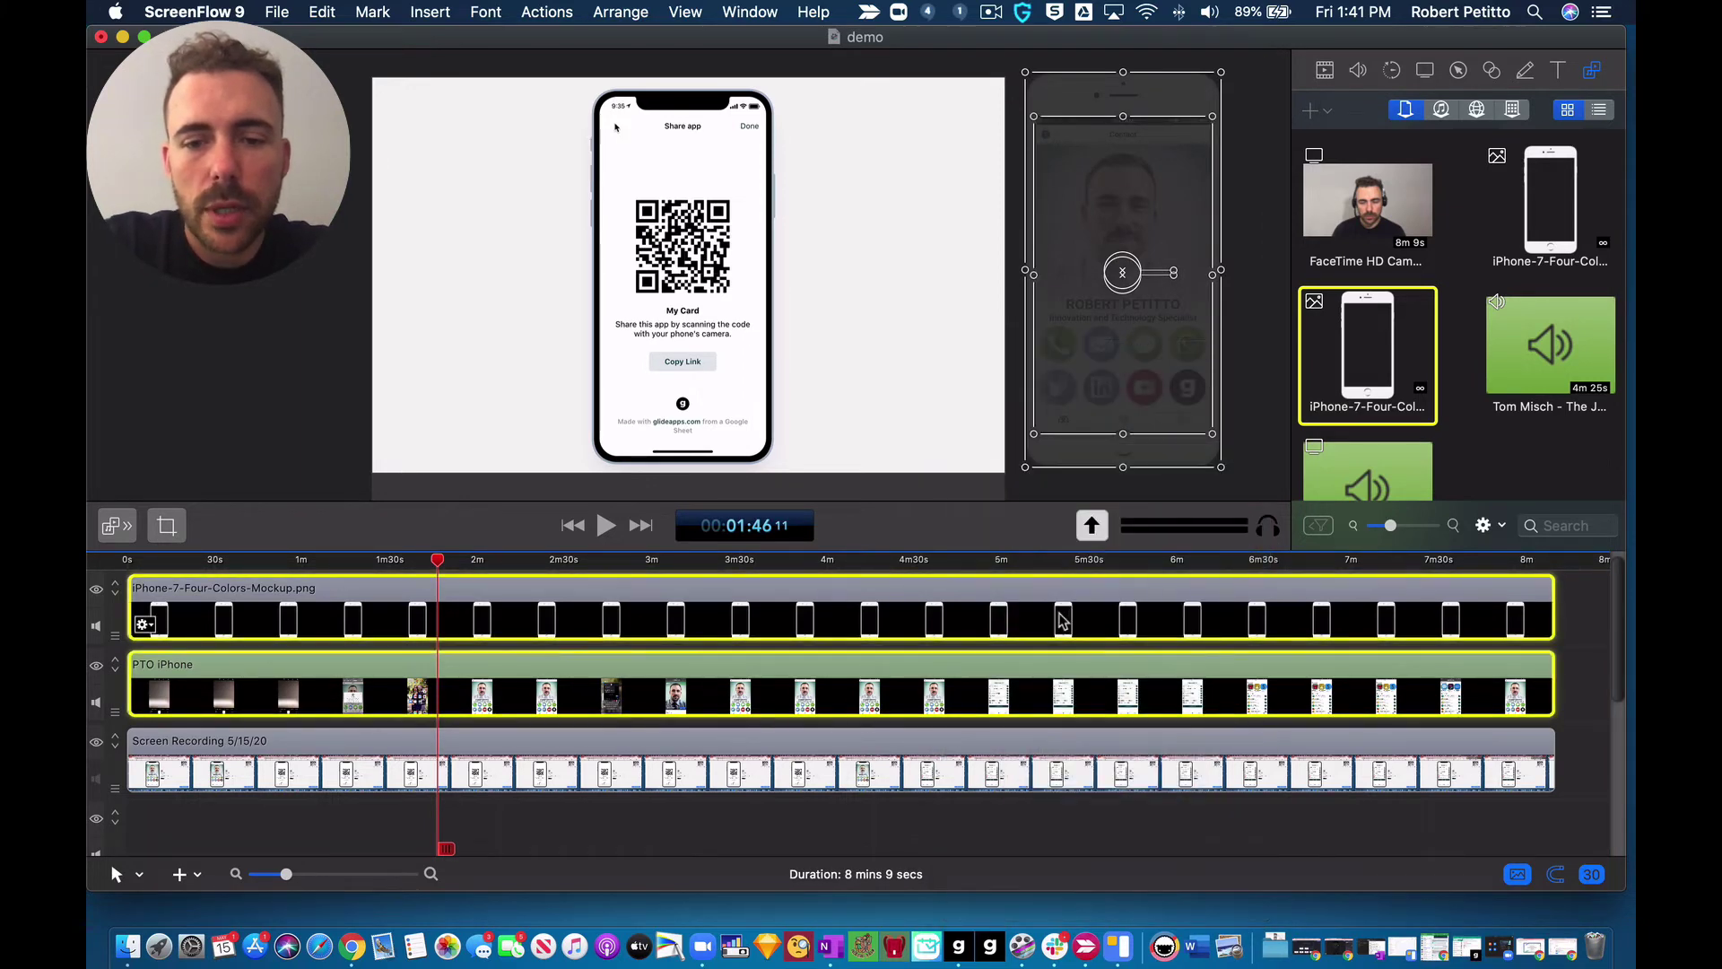
{"action": "left_click", "coordinate": [1007, 170]}
{"action": "left_click_drag", "start_coordinate": [1062, 169], "coordinate": [866, 109]}
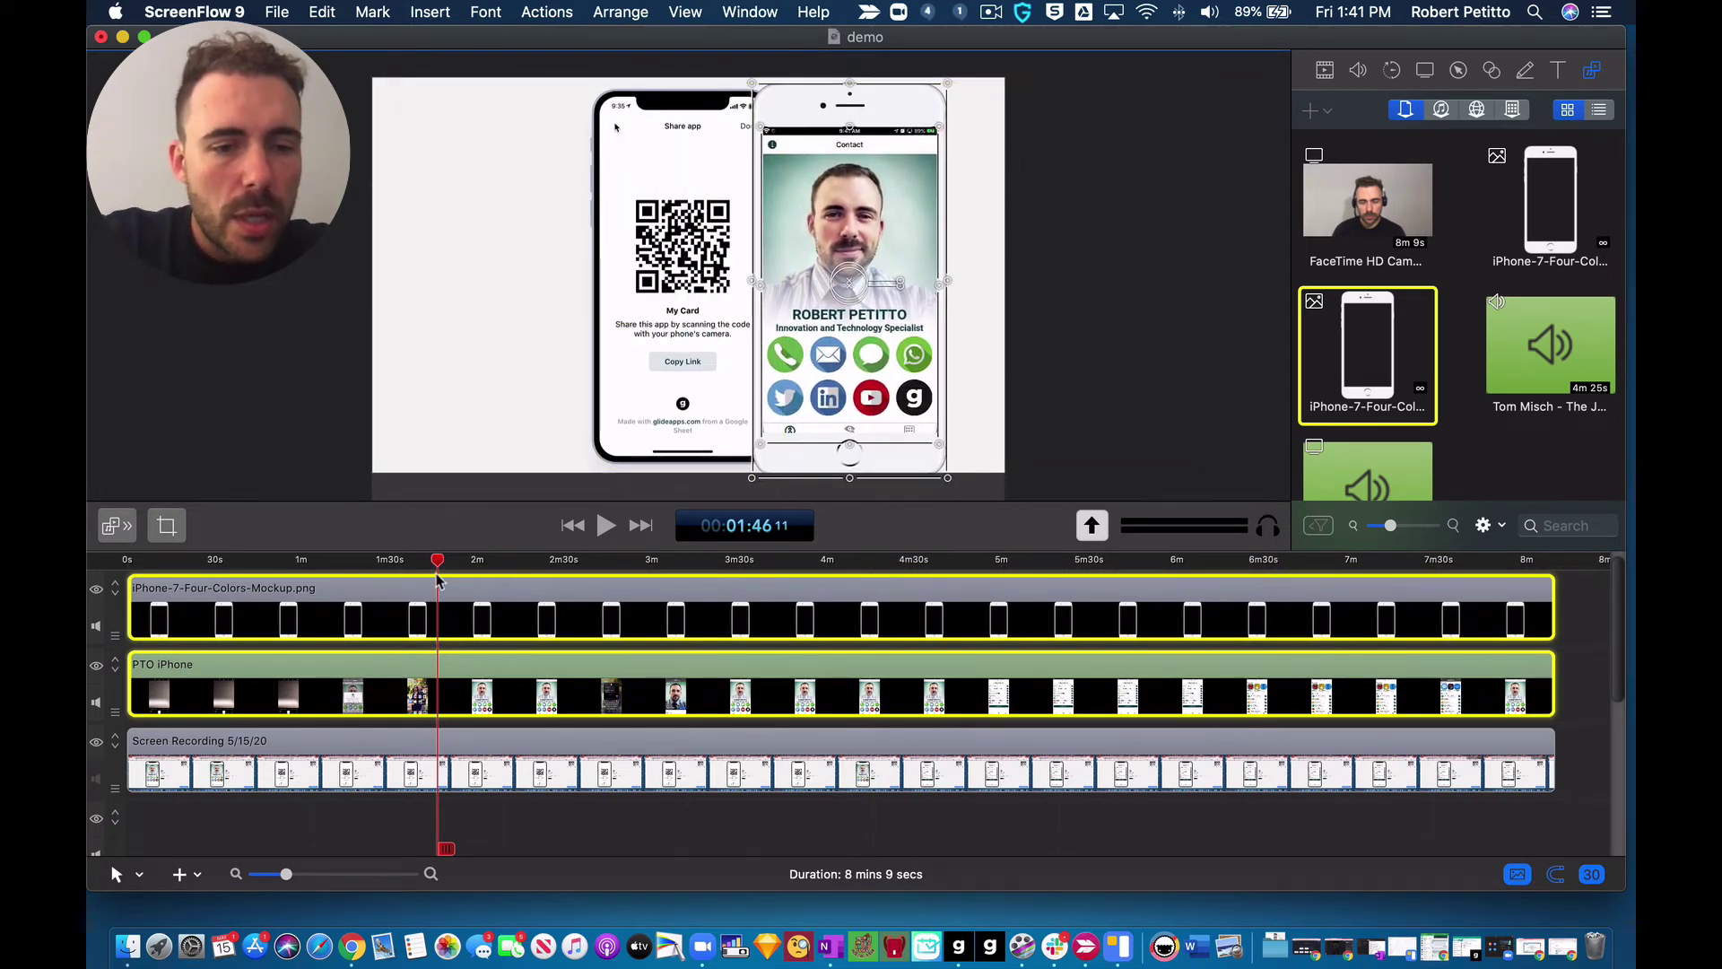
Step: Preview up to 0:52 and mark the range before the 52-second point
{"action": "left_click_drag", "start_coordinate": [438, 582], "coordinate": [266, 567]}
{"action": "key", "text": "space"}
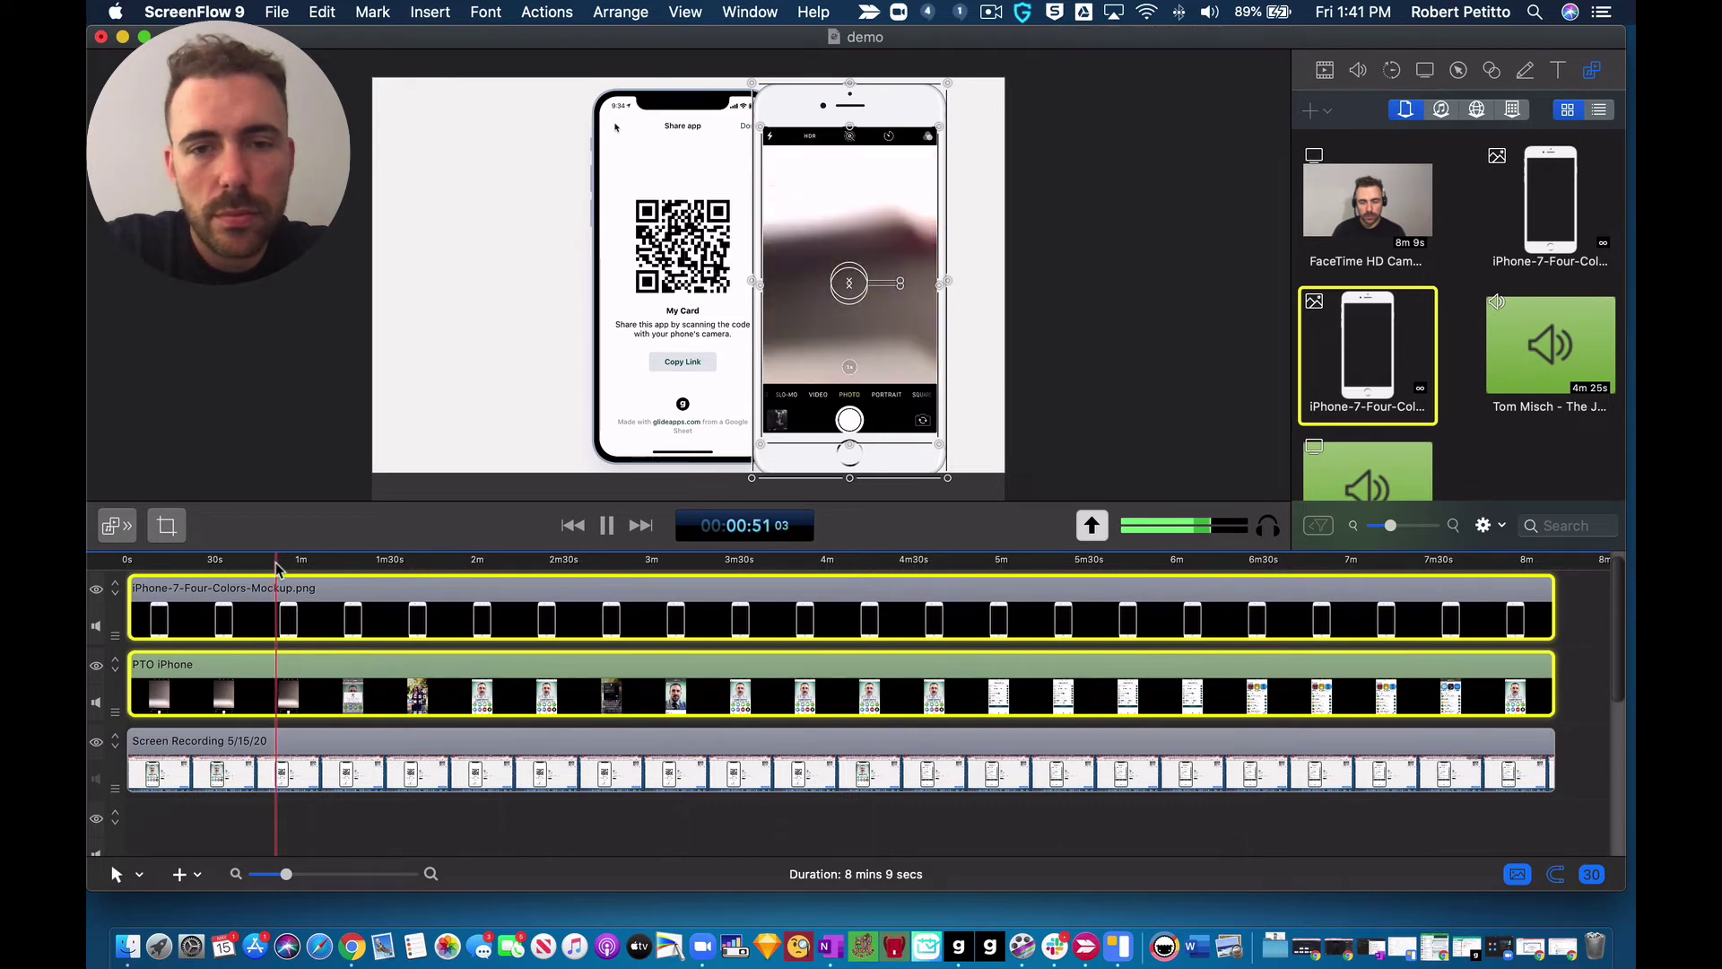
{"action": "key", "text": "space"}
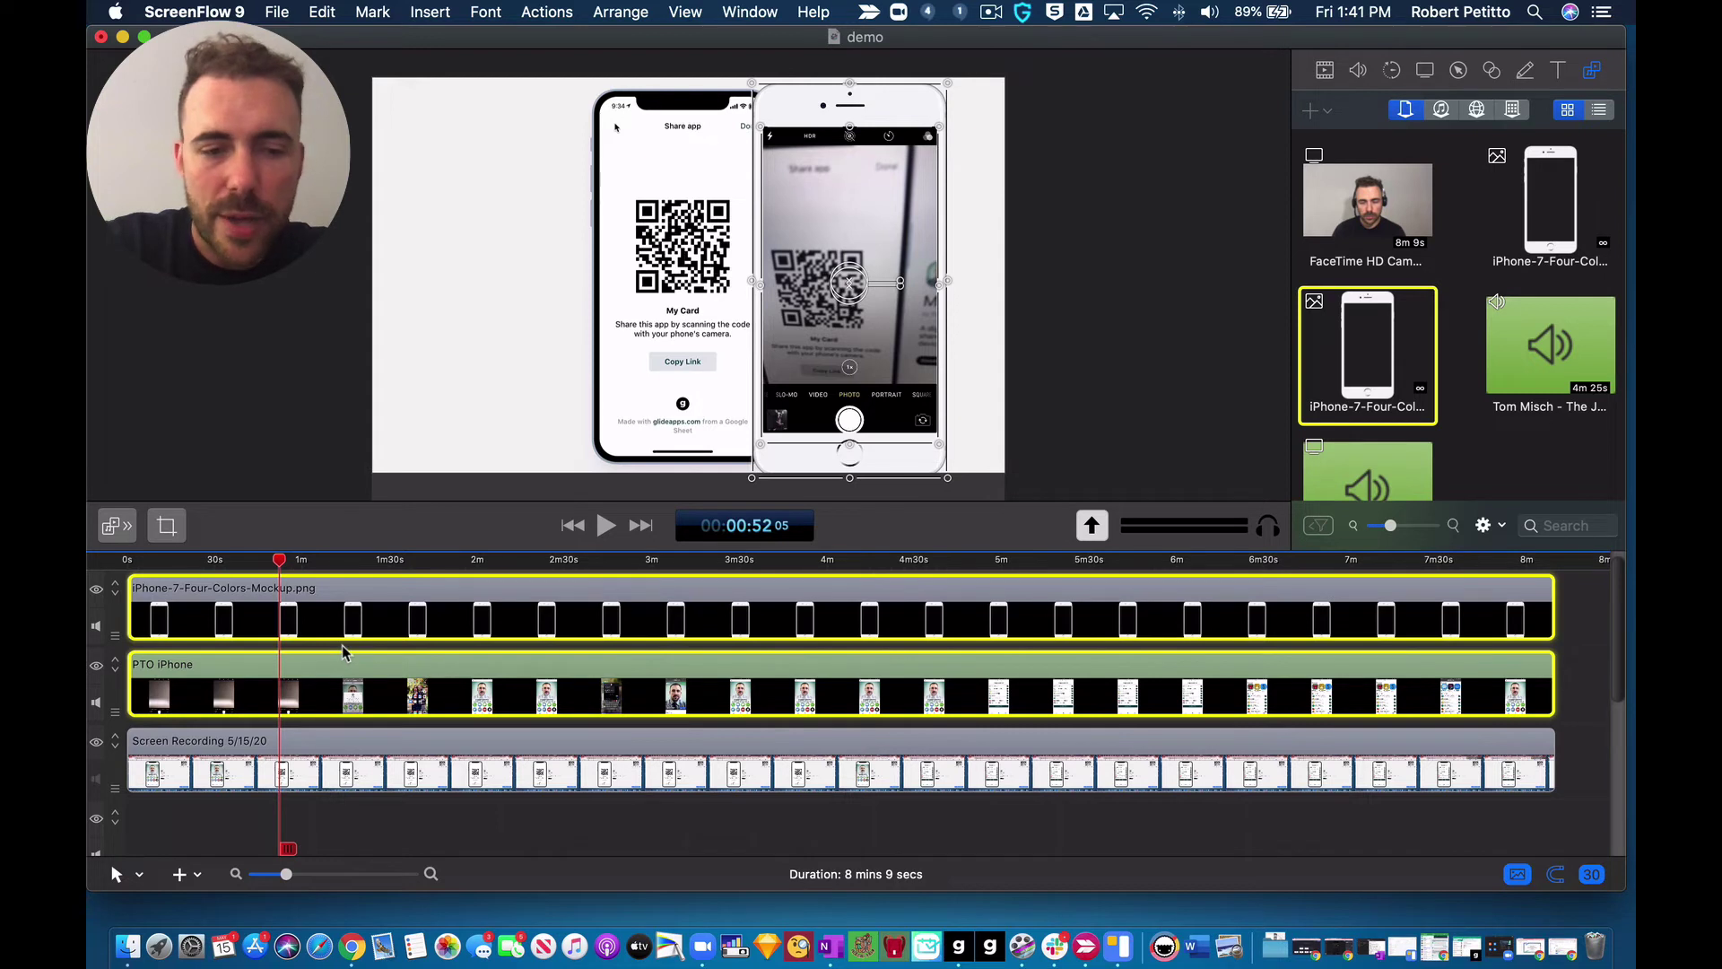
{"action": "key", "text": "o"}
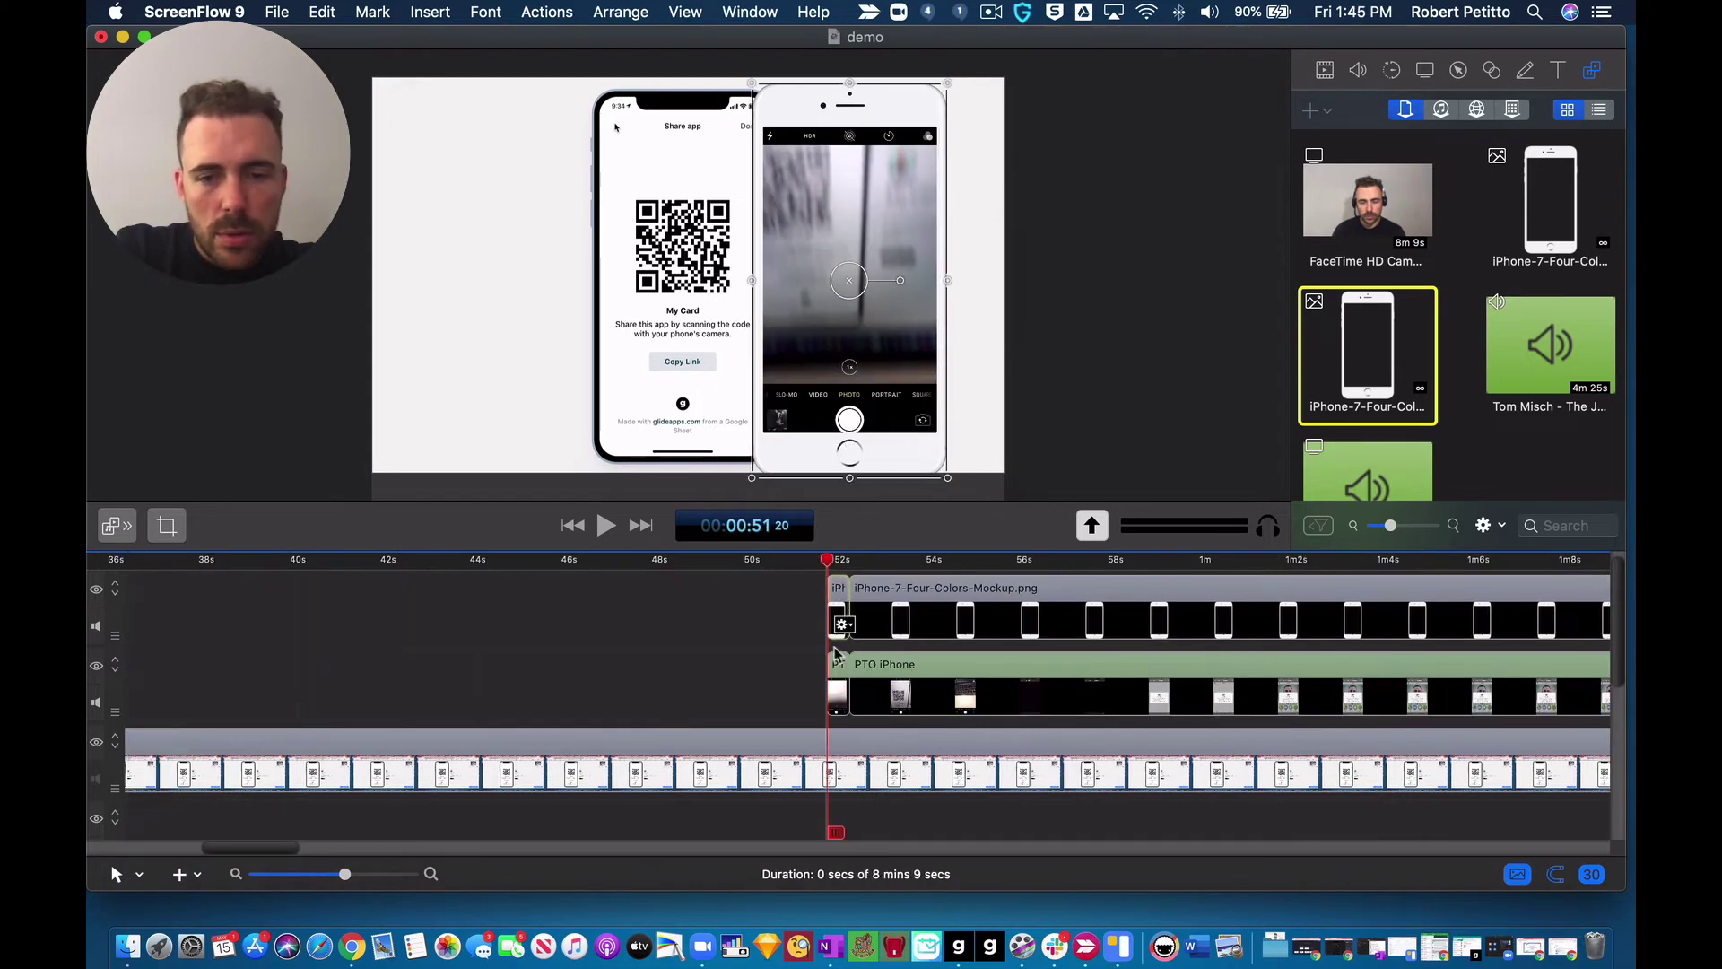
Step: Preview the phone's entrance, then move the grouped mockup left over the first phone
{"action": "left_click", "coordinate": [811, 562]}
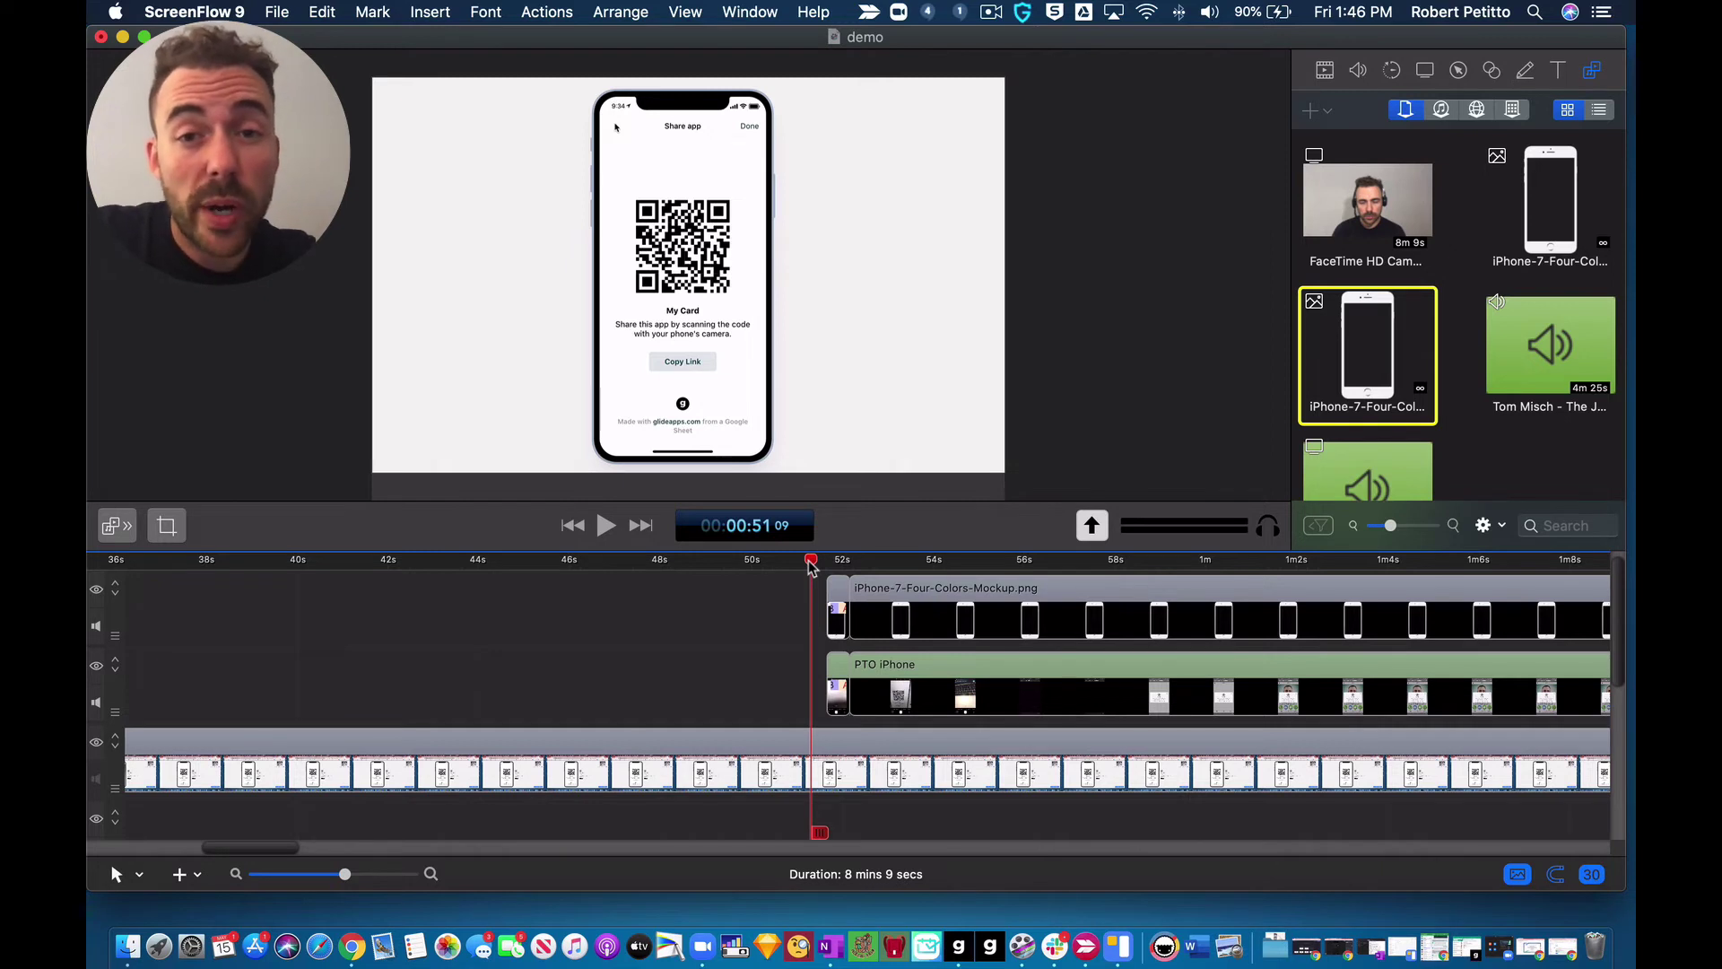
{"action": "key", "text": "space"}
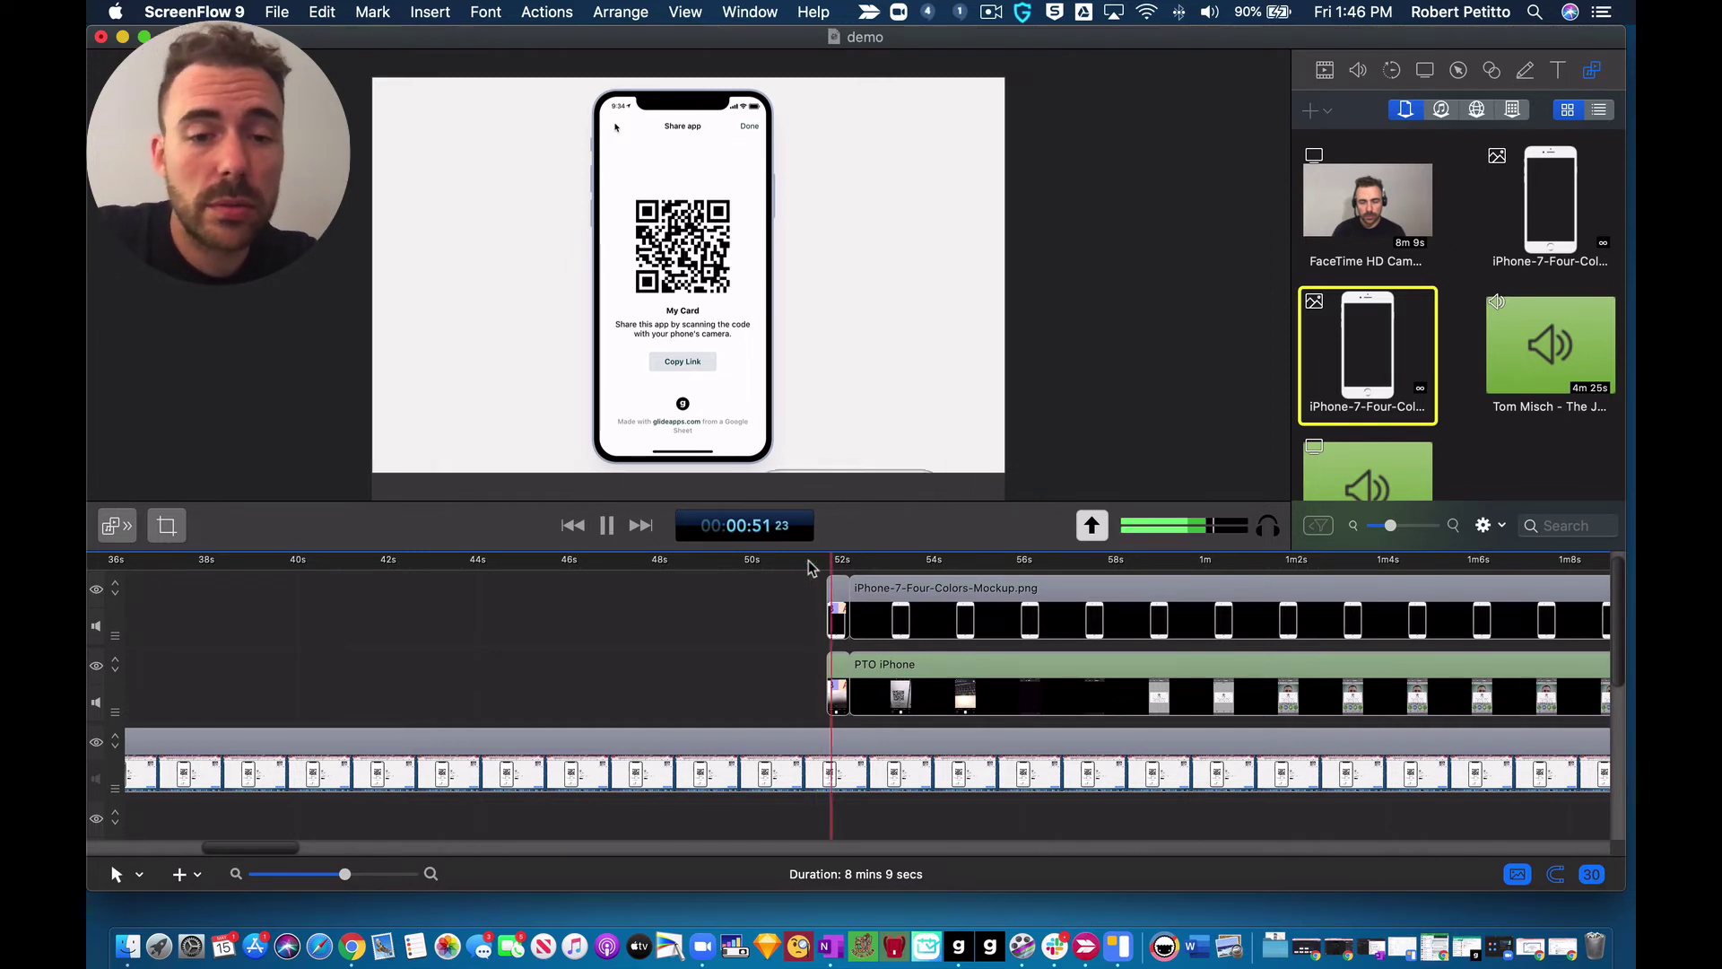
{"action": "key", "text": "space"}
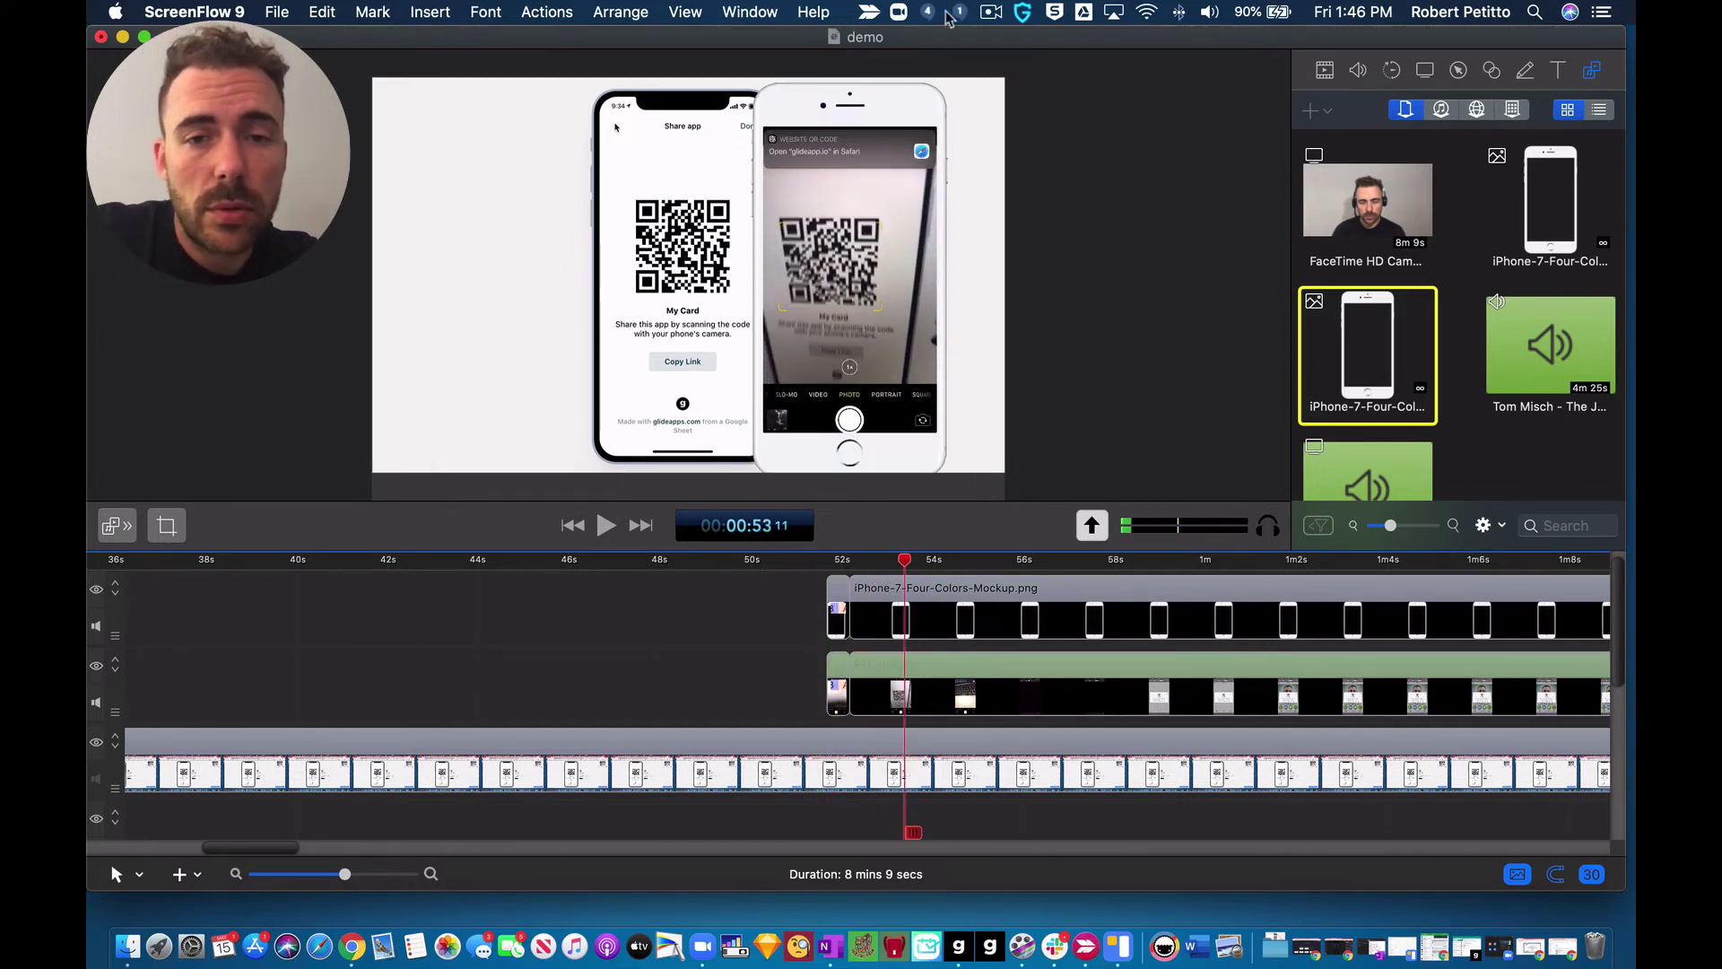
{"action": "left_click", "coordinate": [839, 619]}
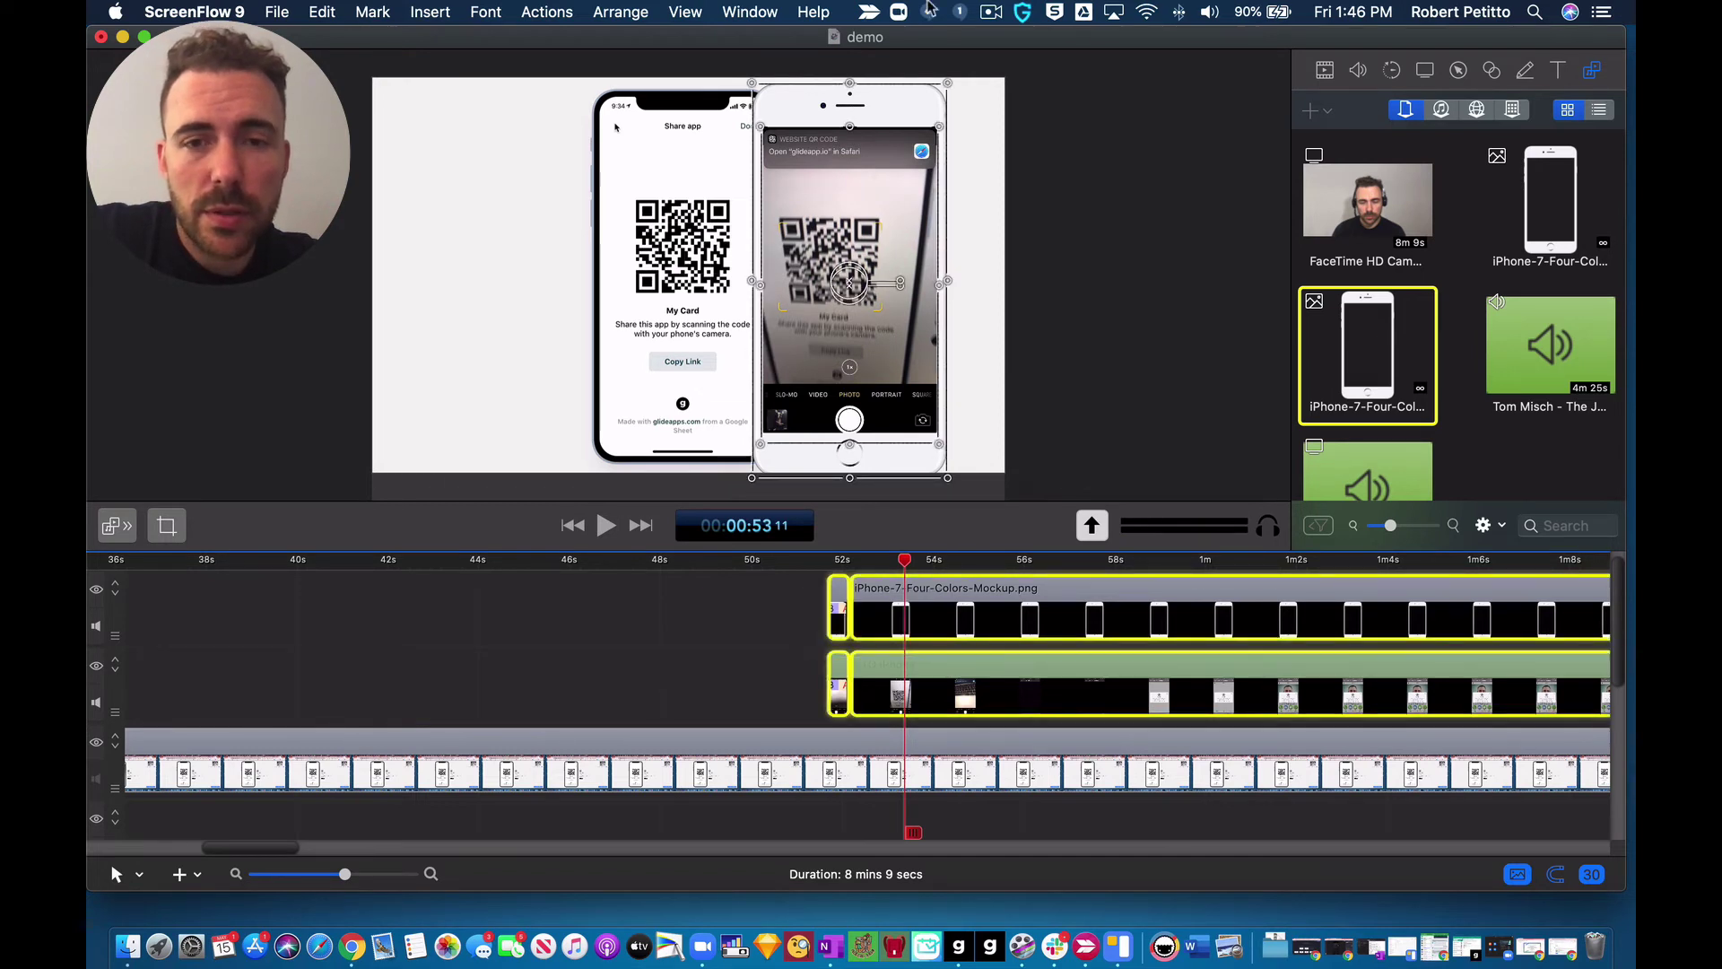
{"action": "left_click_drag", "start_coordinate": [900, 282], "coordinate": [780, 258]}
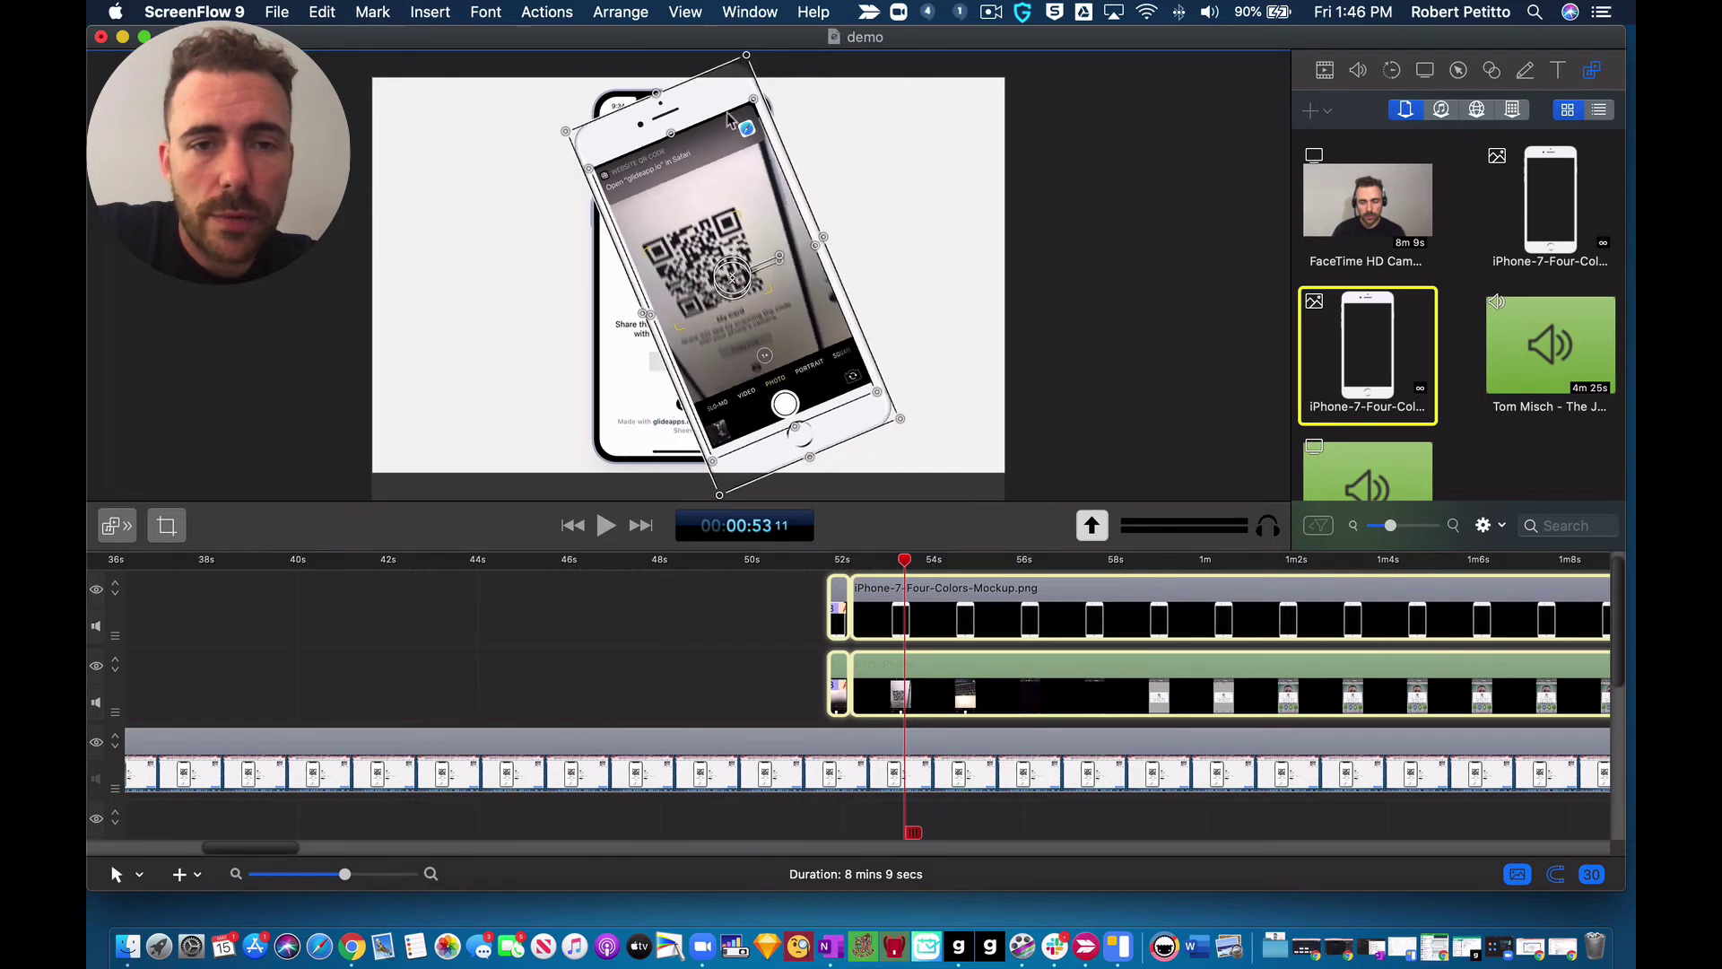
Step: Replay the tilted phone entrance twice and park the playhead at about 53.5 seconds
{"action": "left_click", "coordinate": [825, 563]}
{"action": "key", "text": "space"}
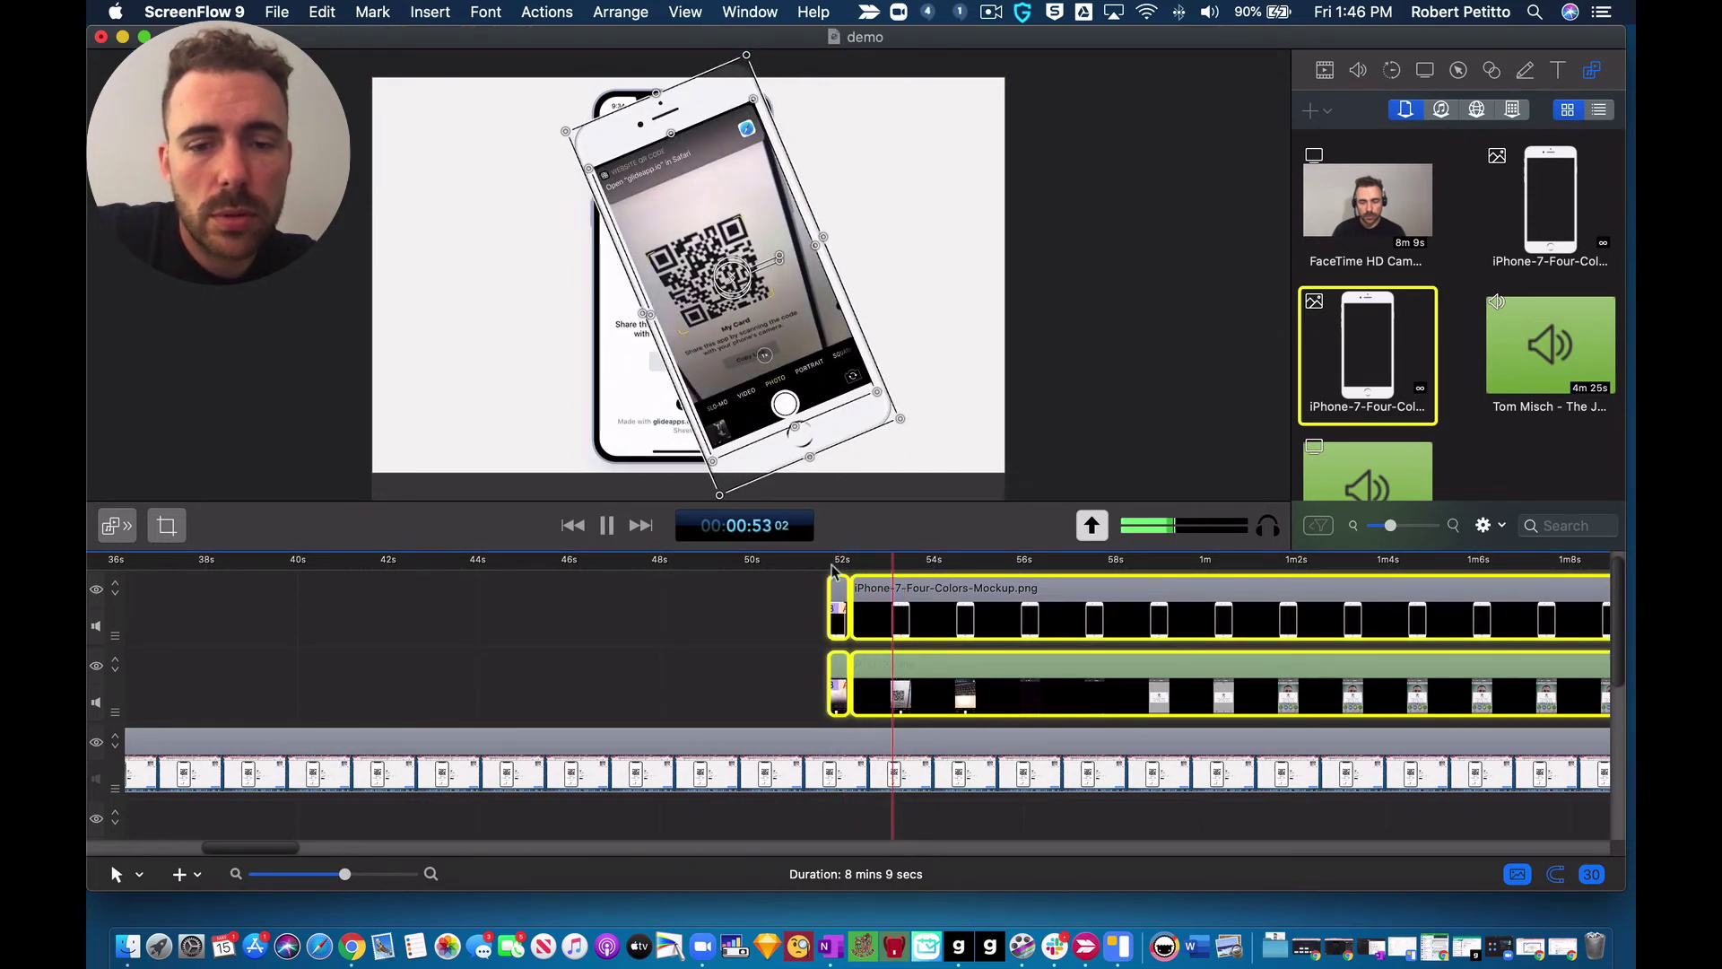
{"action": "key", "text": "space"}
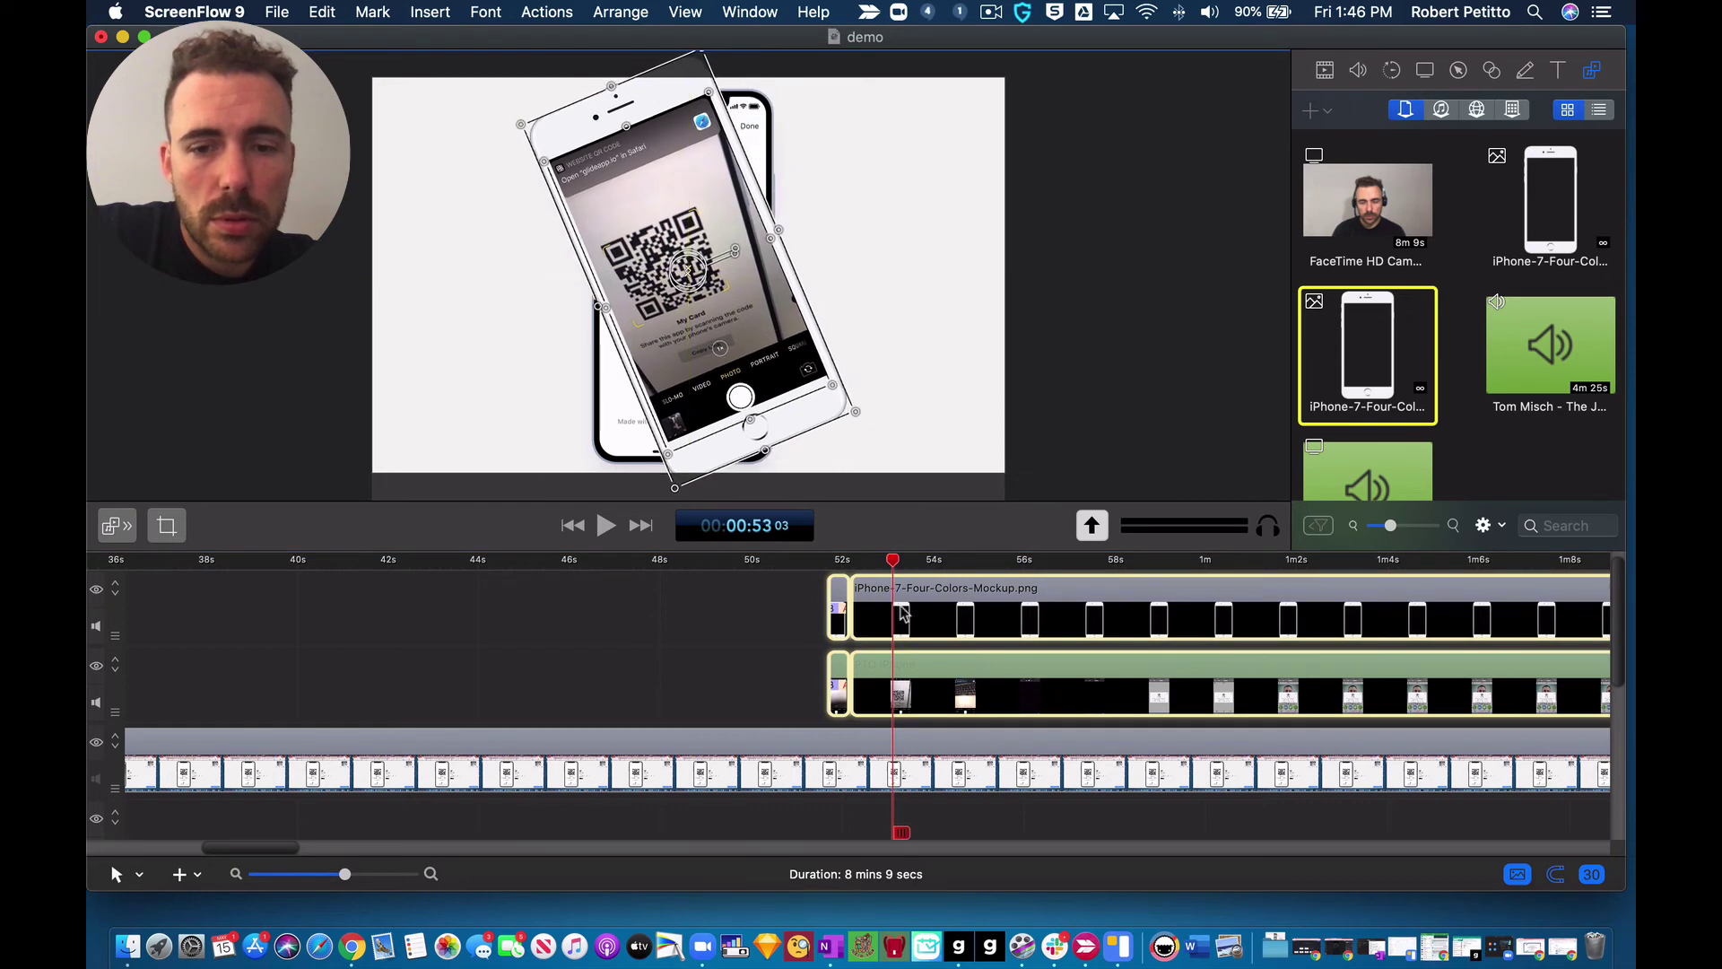
{"action": "left_click", "coordinate": [823, 561]}
{"action": "key", "text": "space"}
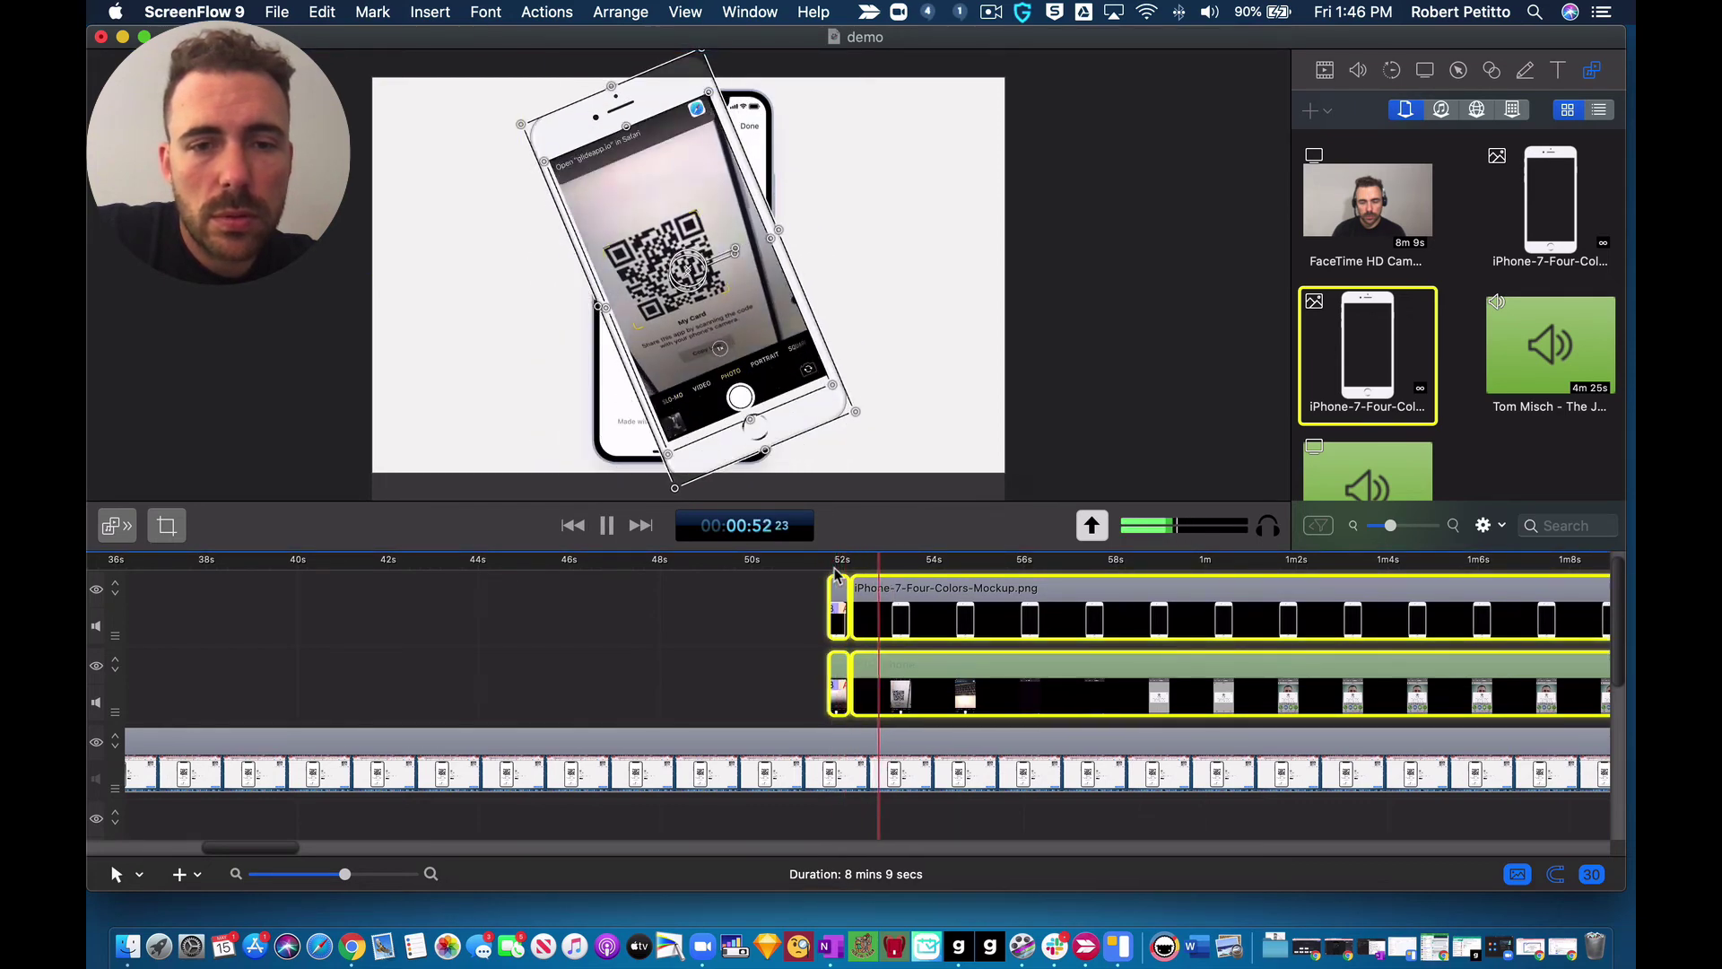
{"action": "key", "text": "space"}
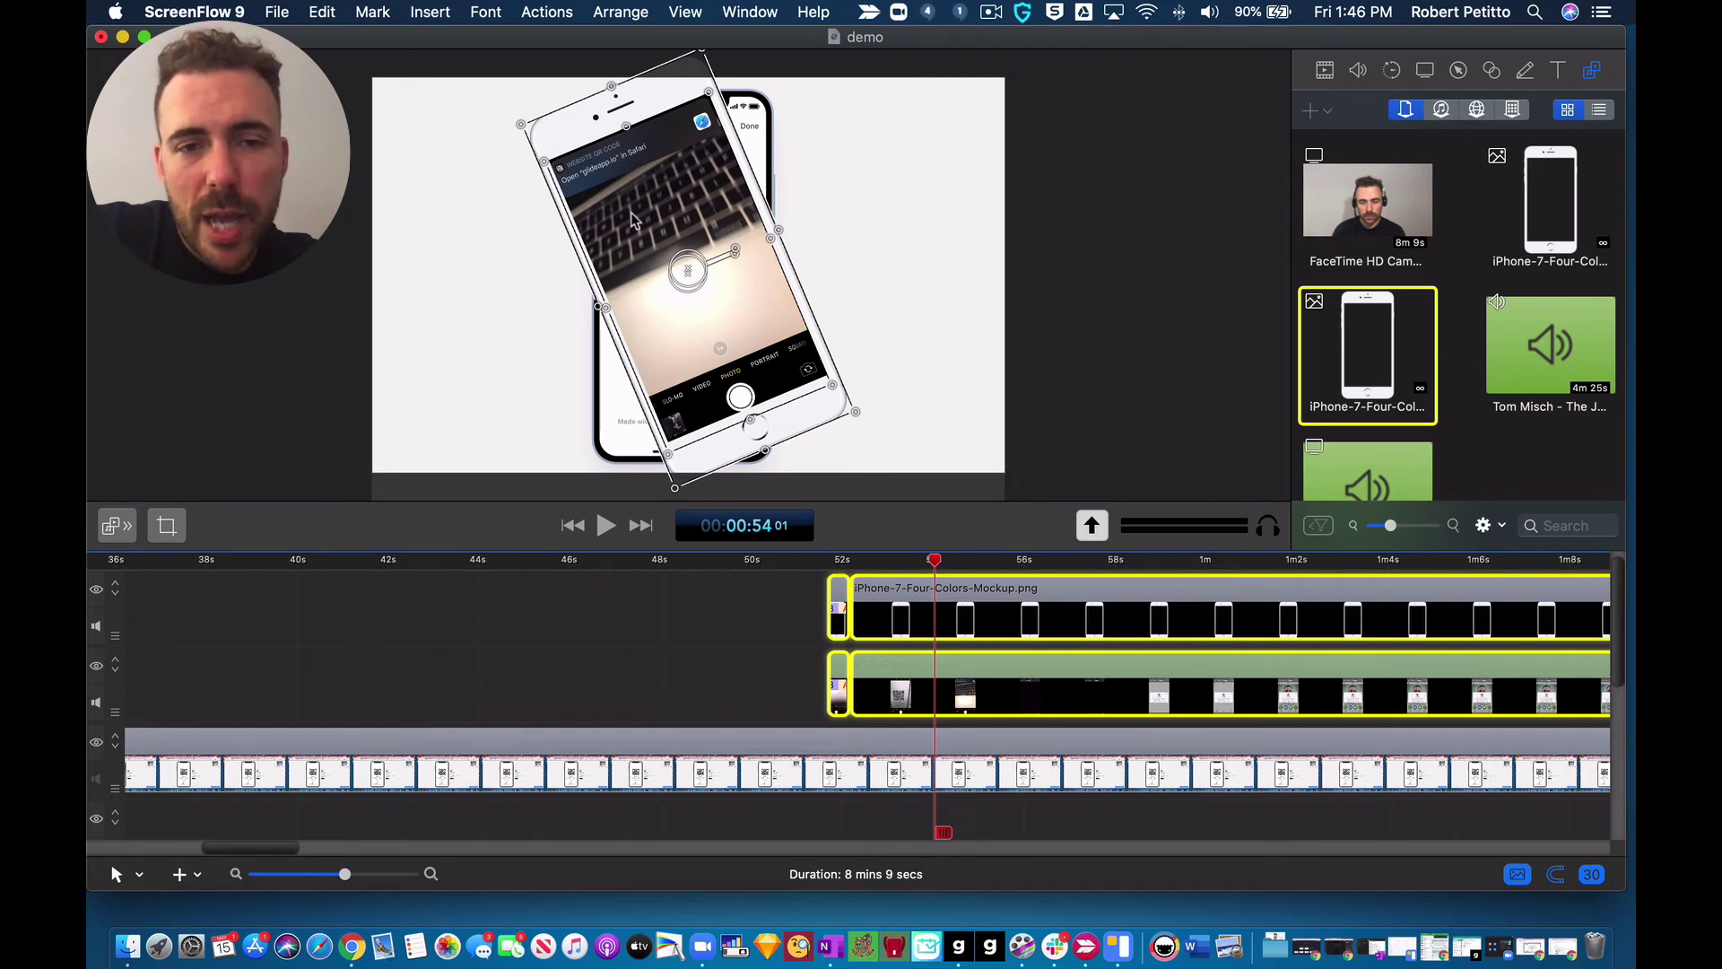
{"action": "left_click_drag", "start_coordinate": [936, 563], "coordinate": [914, 563]}
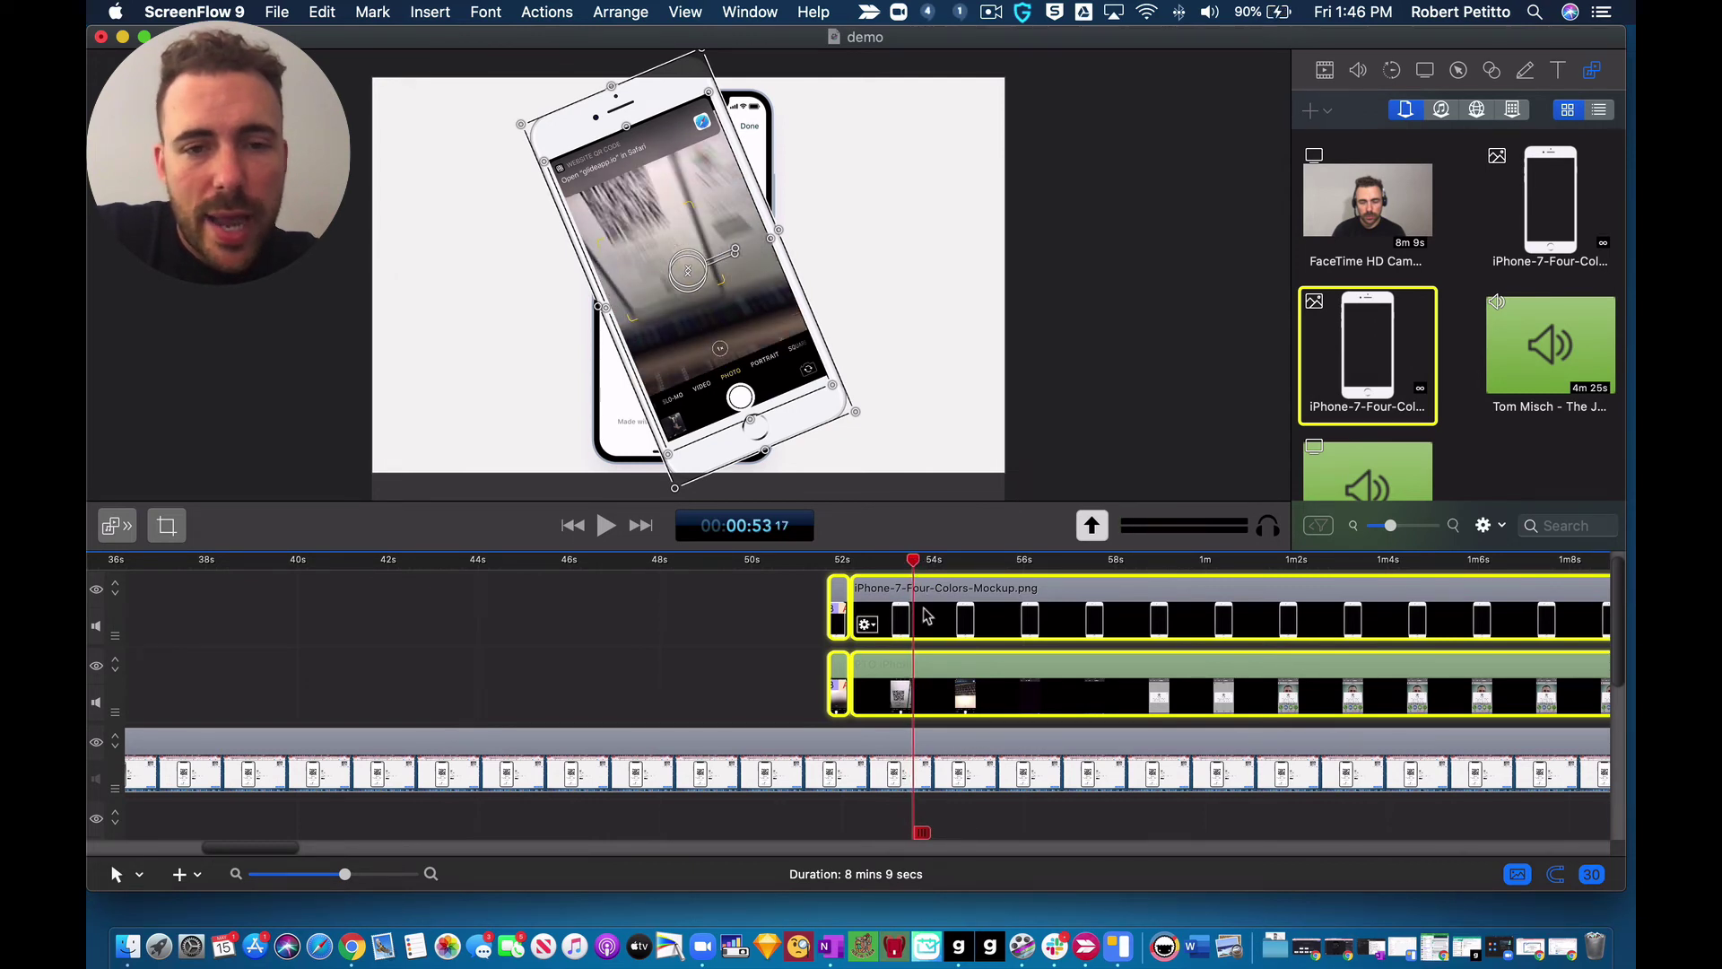
Step: Ripple delete the 53.5s–58s range from every track
{"action": "key", "text": "super+a"}
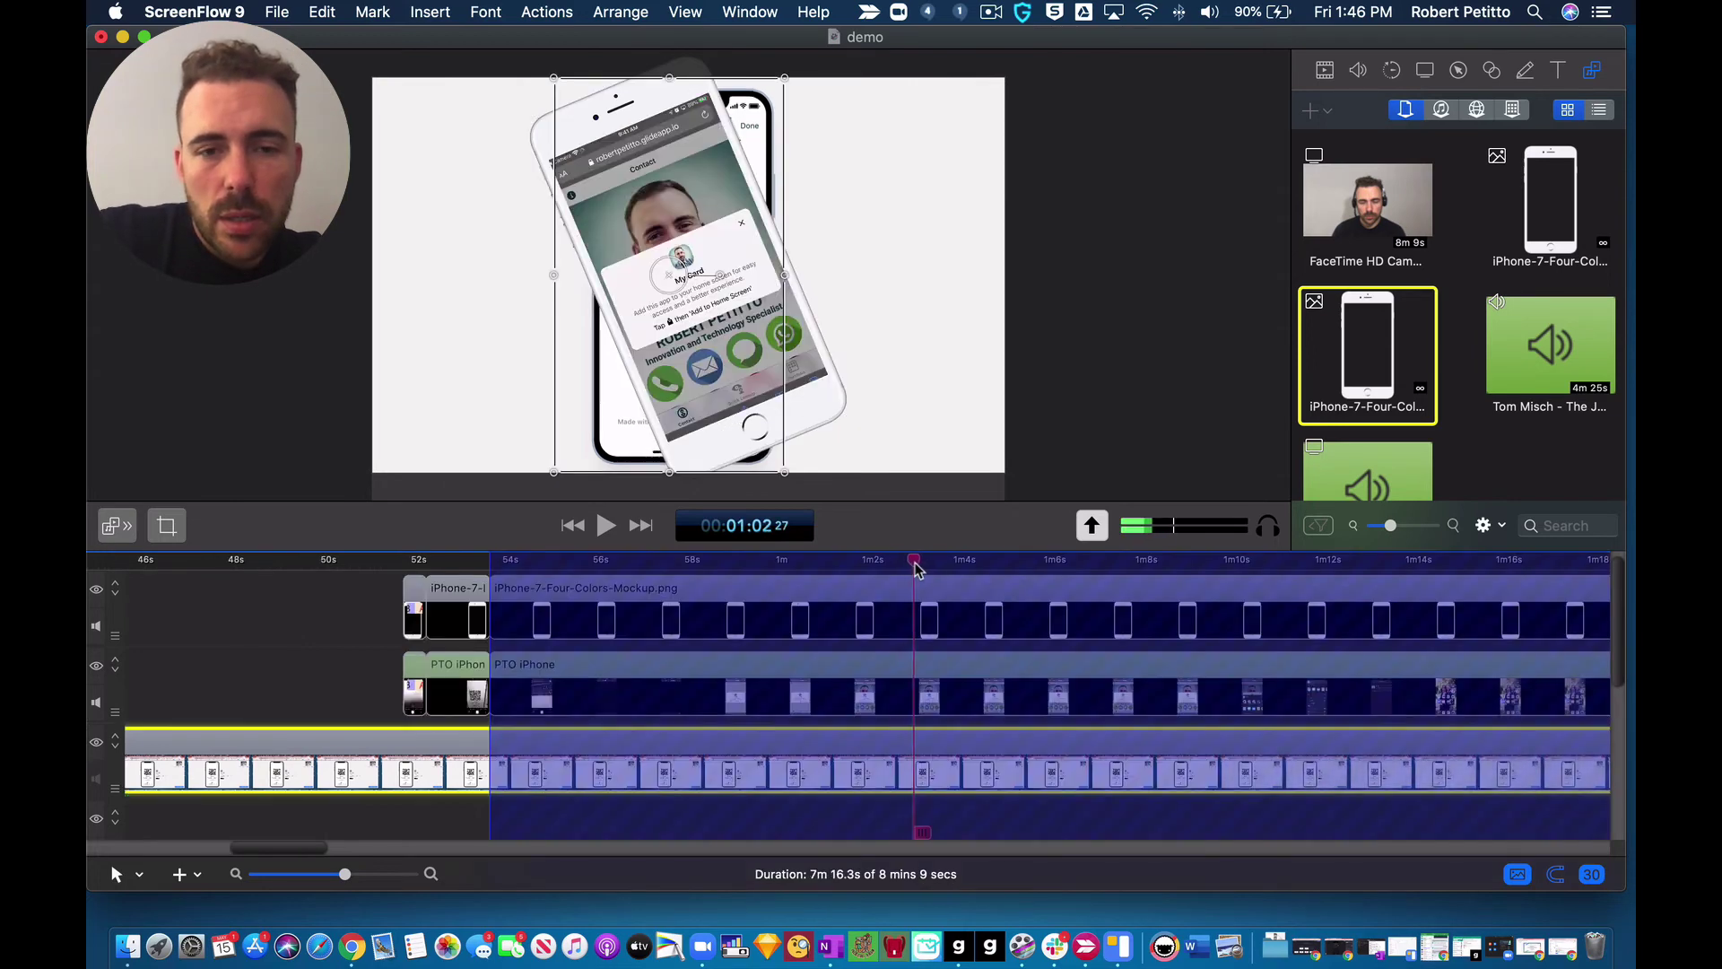
{"action": "left_click_drag", "start_coordinate": [915, 563], "coordinate": [696, 566]}
{"action": "key", "text": "o"}
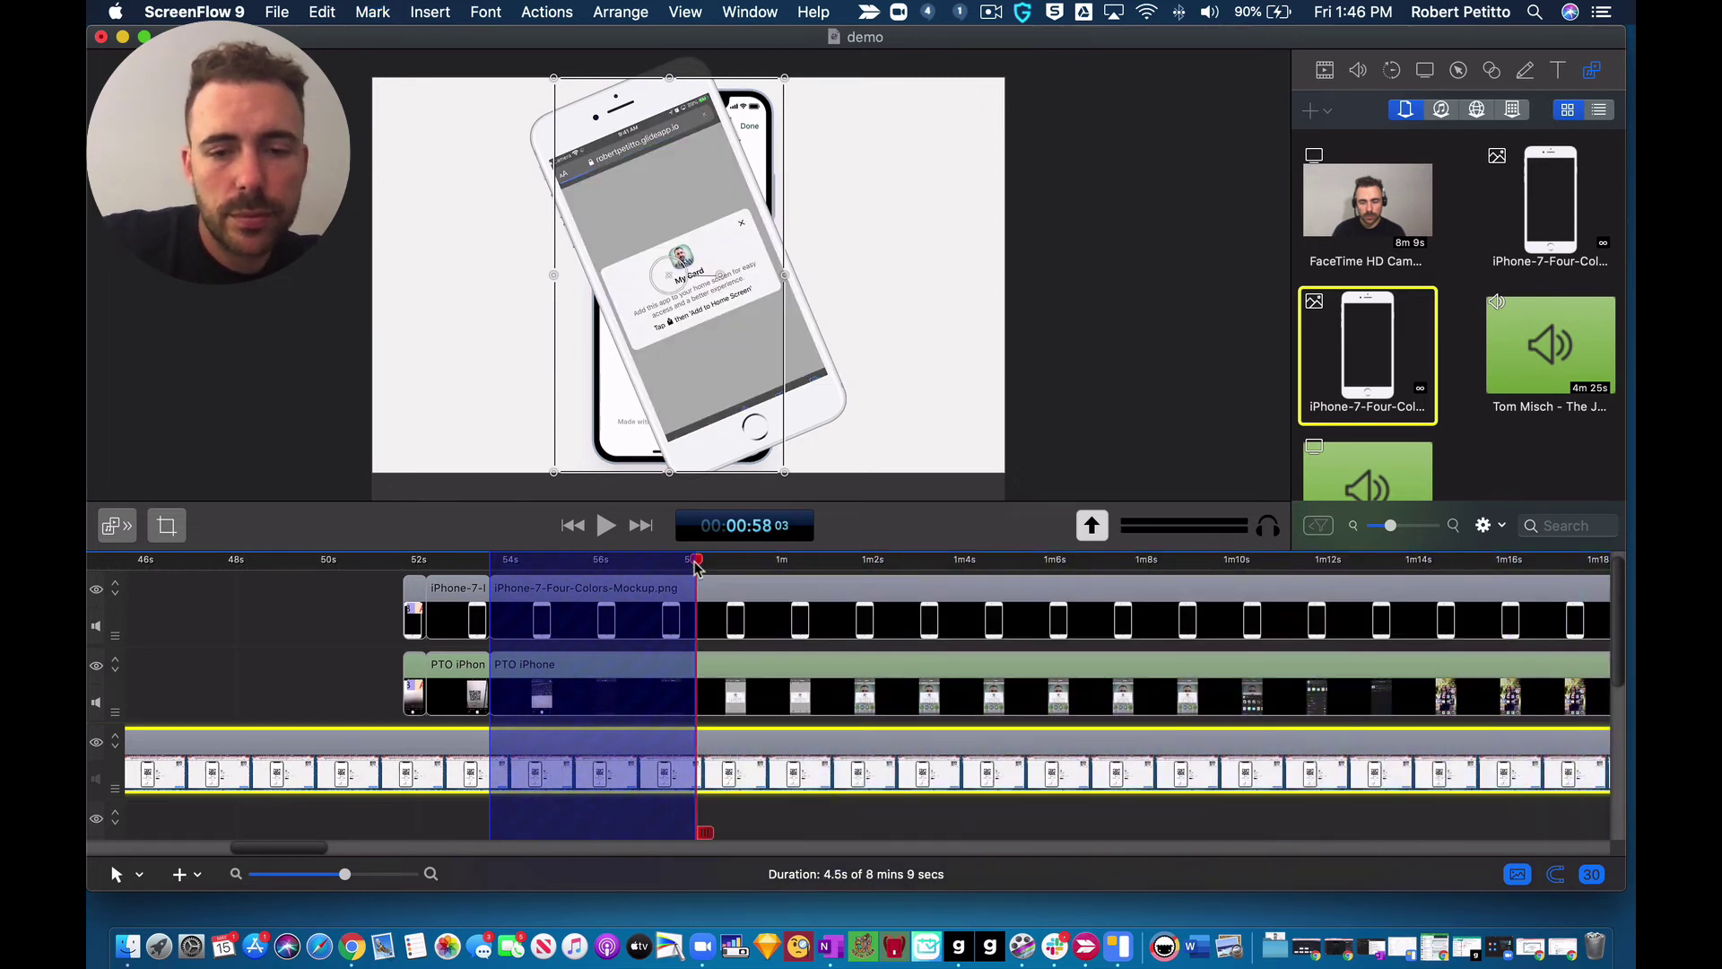
{"action": "key", "text": "Delete"}
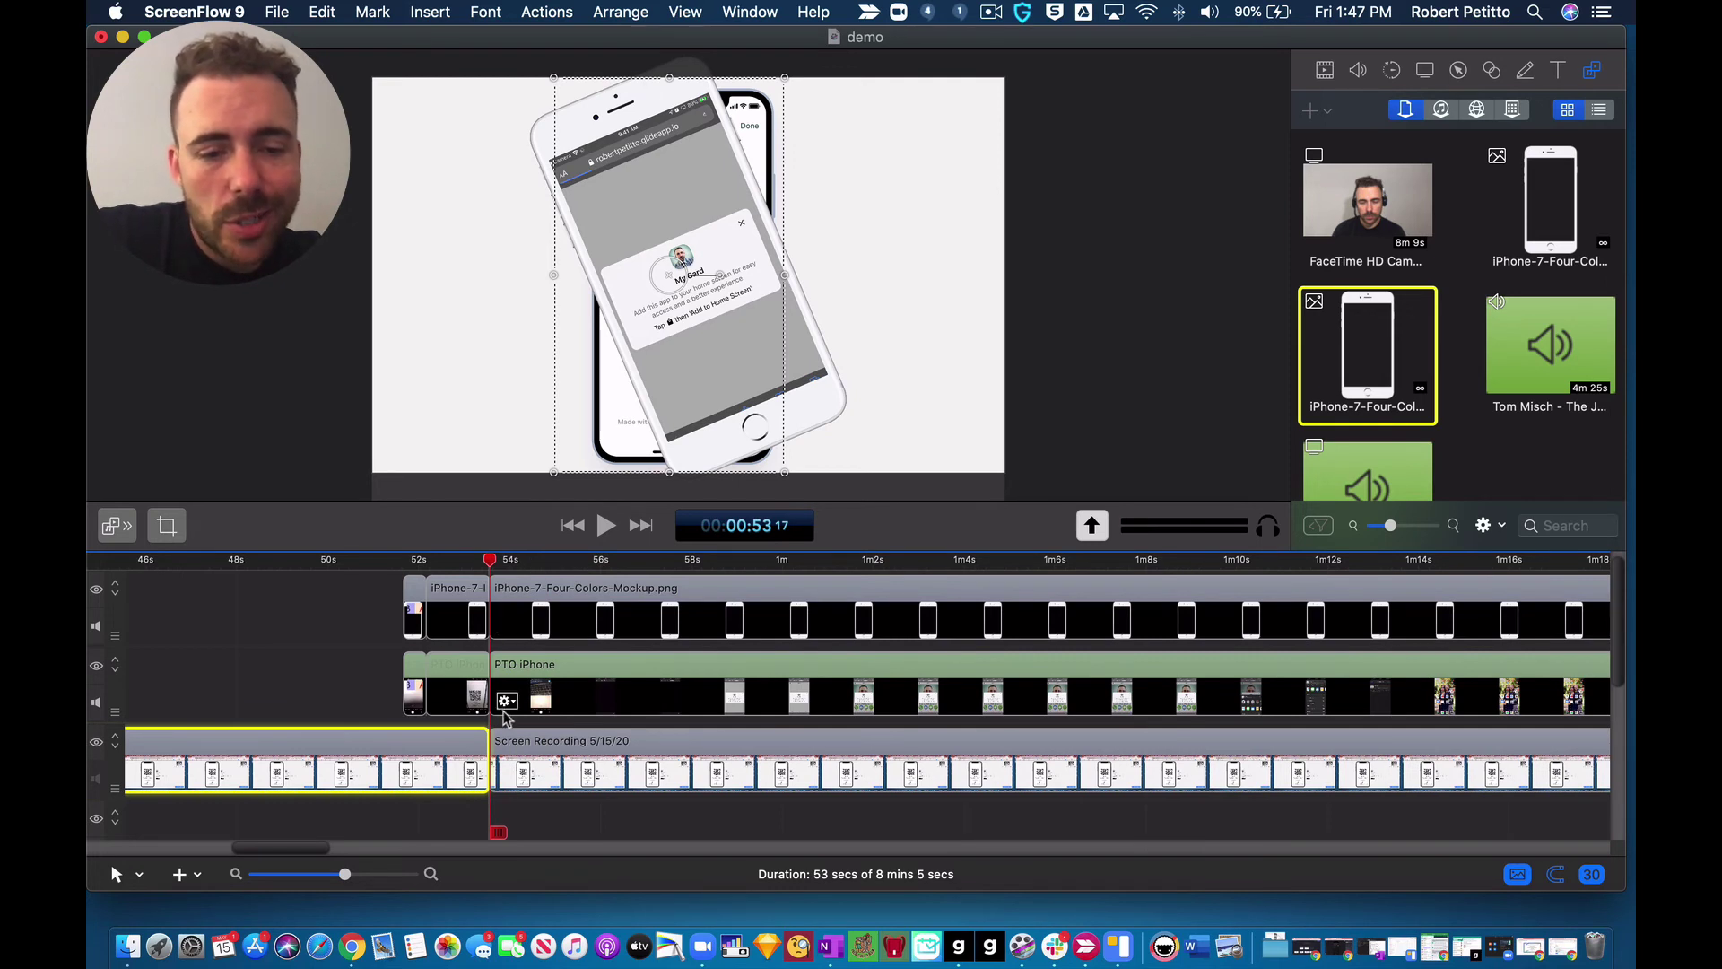
Step: Reselect the Screen Recording clip, then the iPhone mockup and PTO iPhone clips
{"action": "scroll", "coordinate": [513, 714], "scroll_direction": "down", "scroll_amount": 3}
{"action": "scroll", "coordinate": [513, 715], "scroll_direction": "up", "scroll_amount": 3}
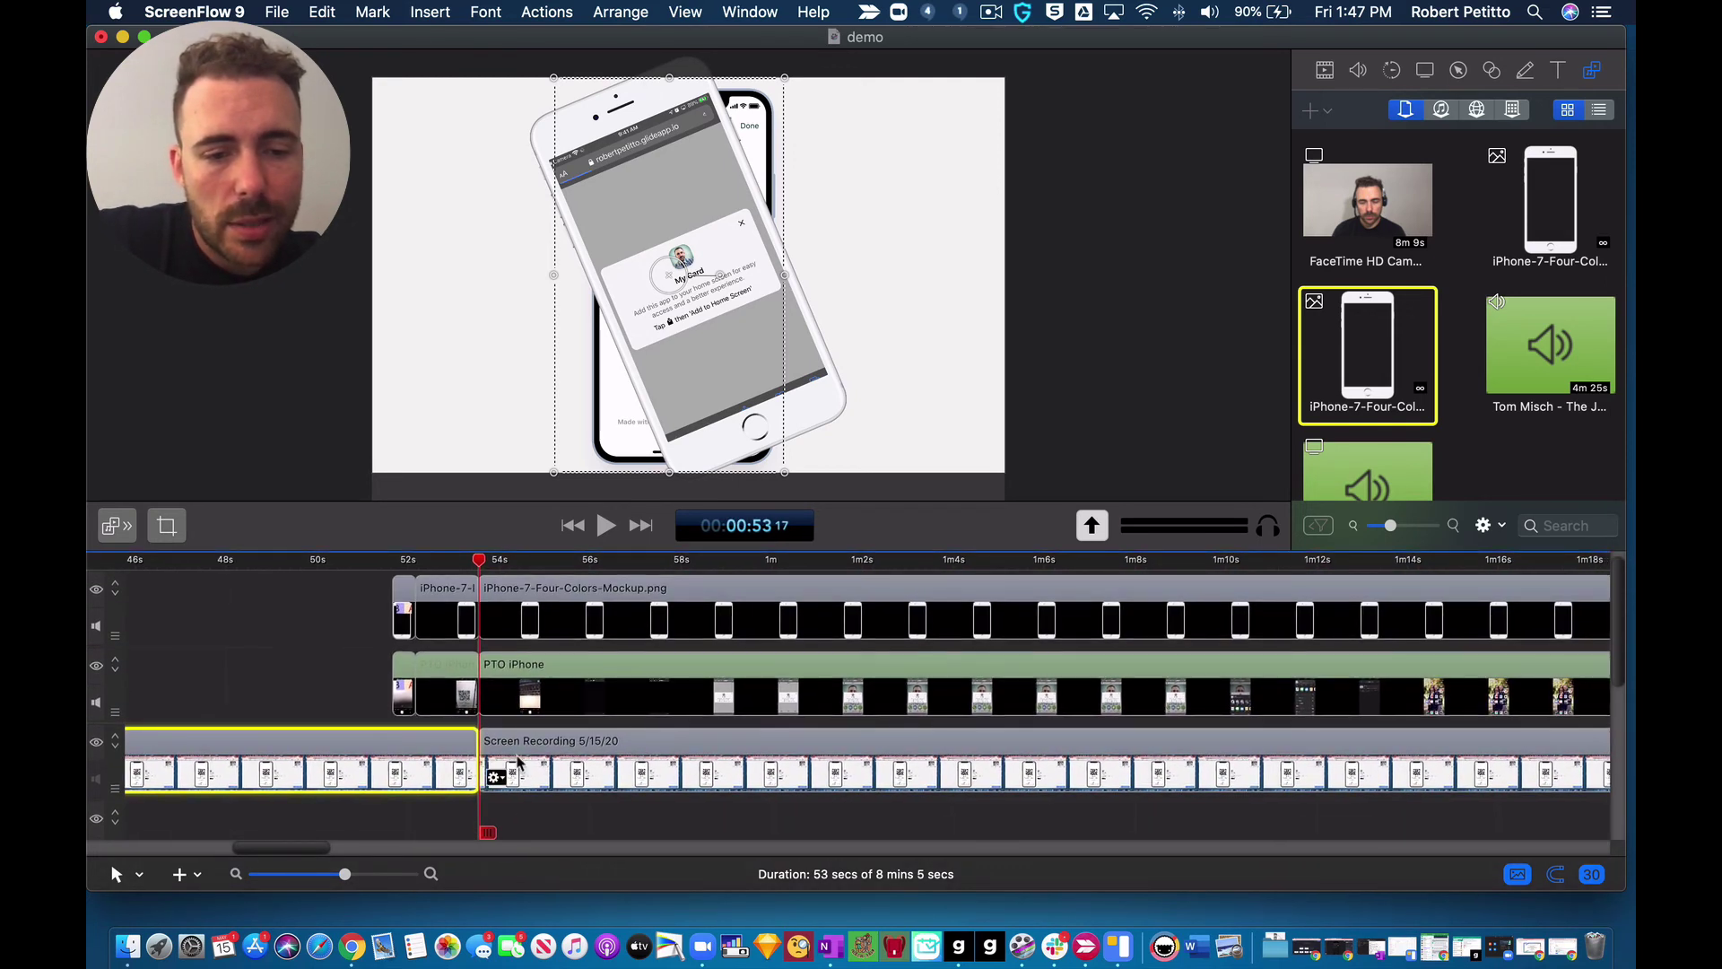
{"action": "left_click", "coordinate": [518, 761]}
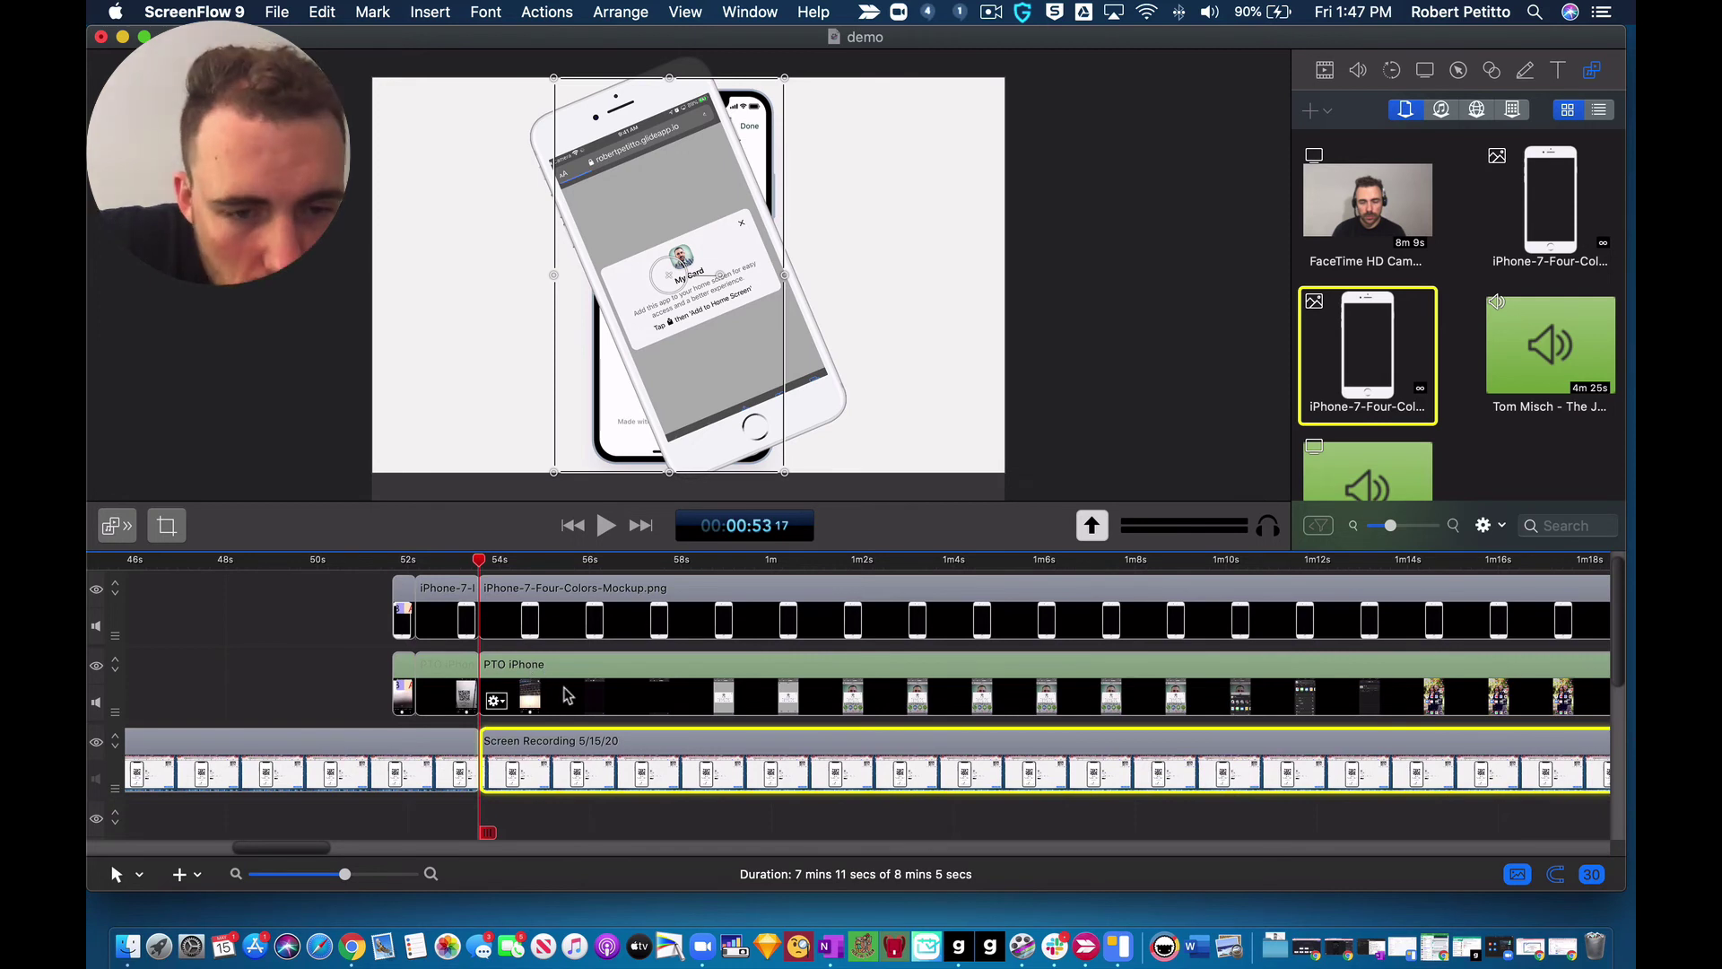
{"action": "left_click", "coordinate": [526, 603]}
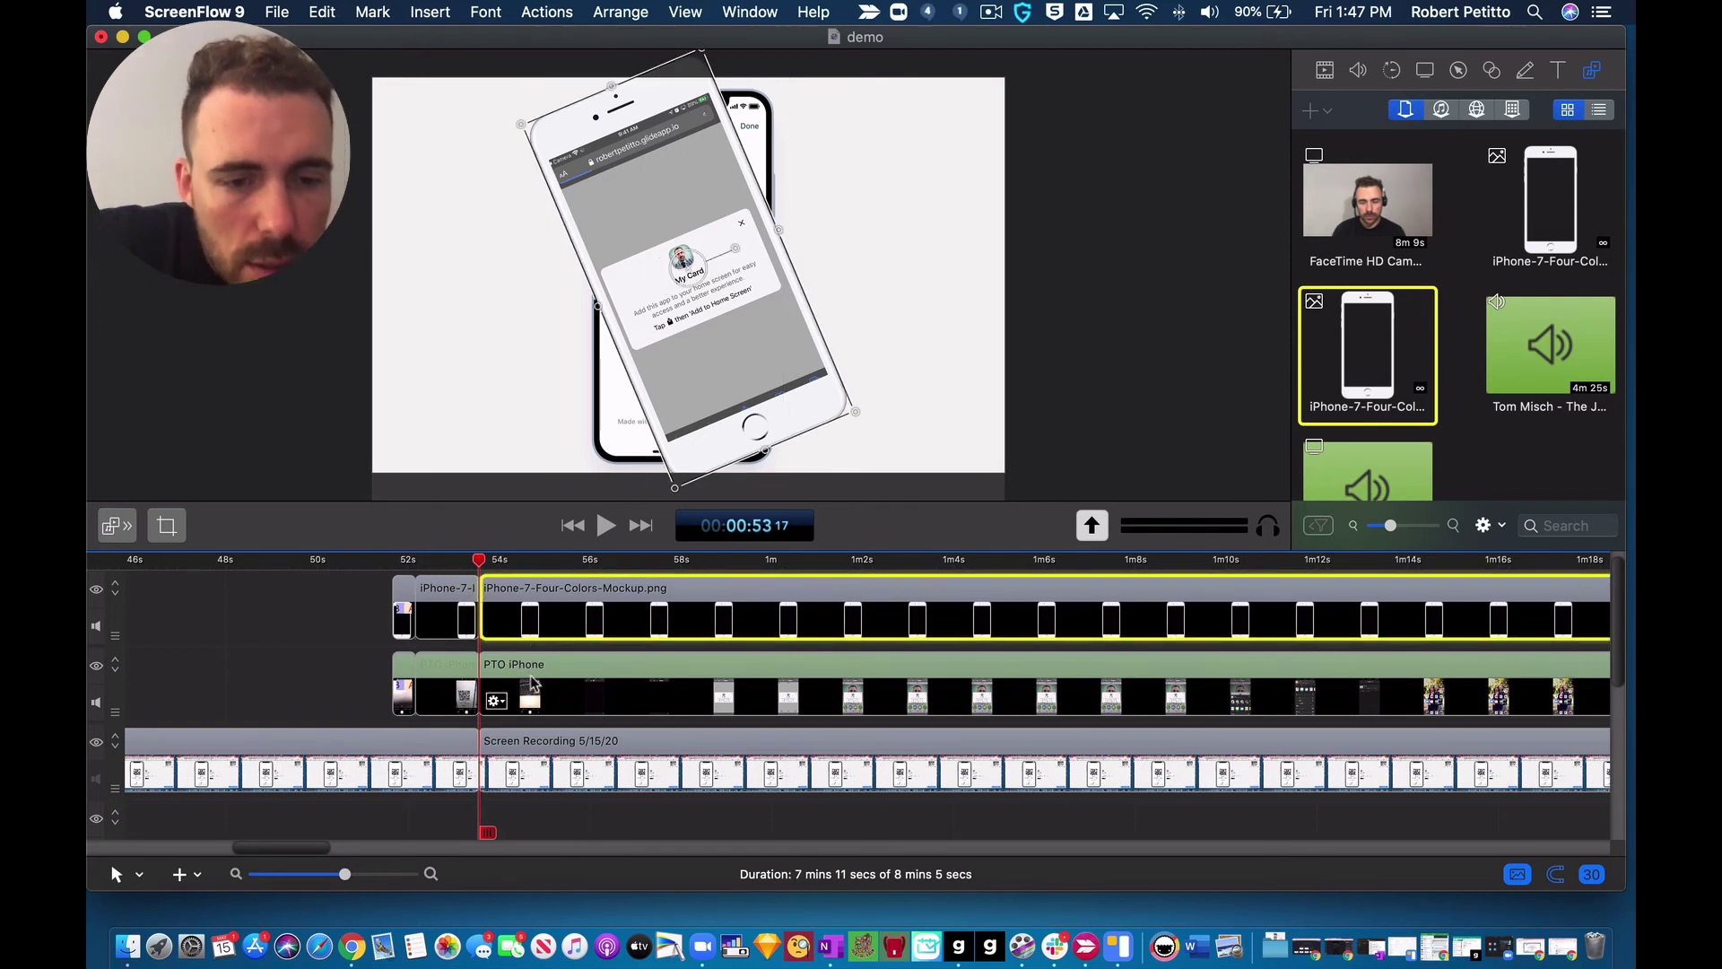
{"action": "left_click", "coordinate": [650, 666], "text": "shift"}
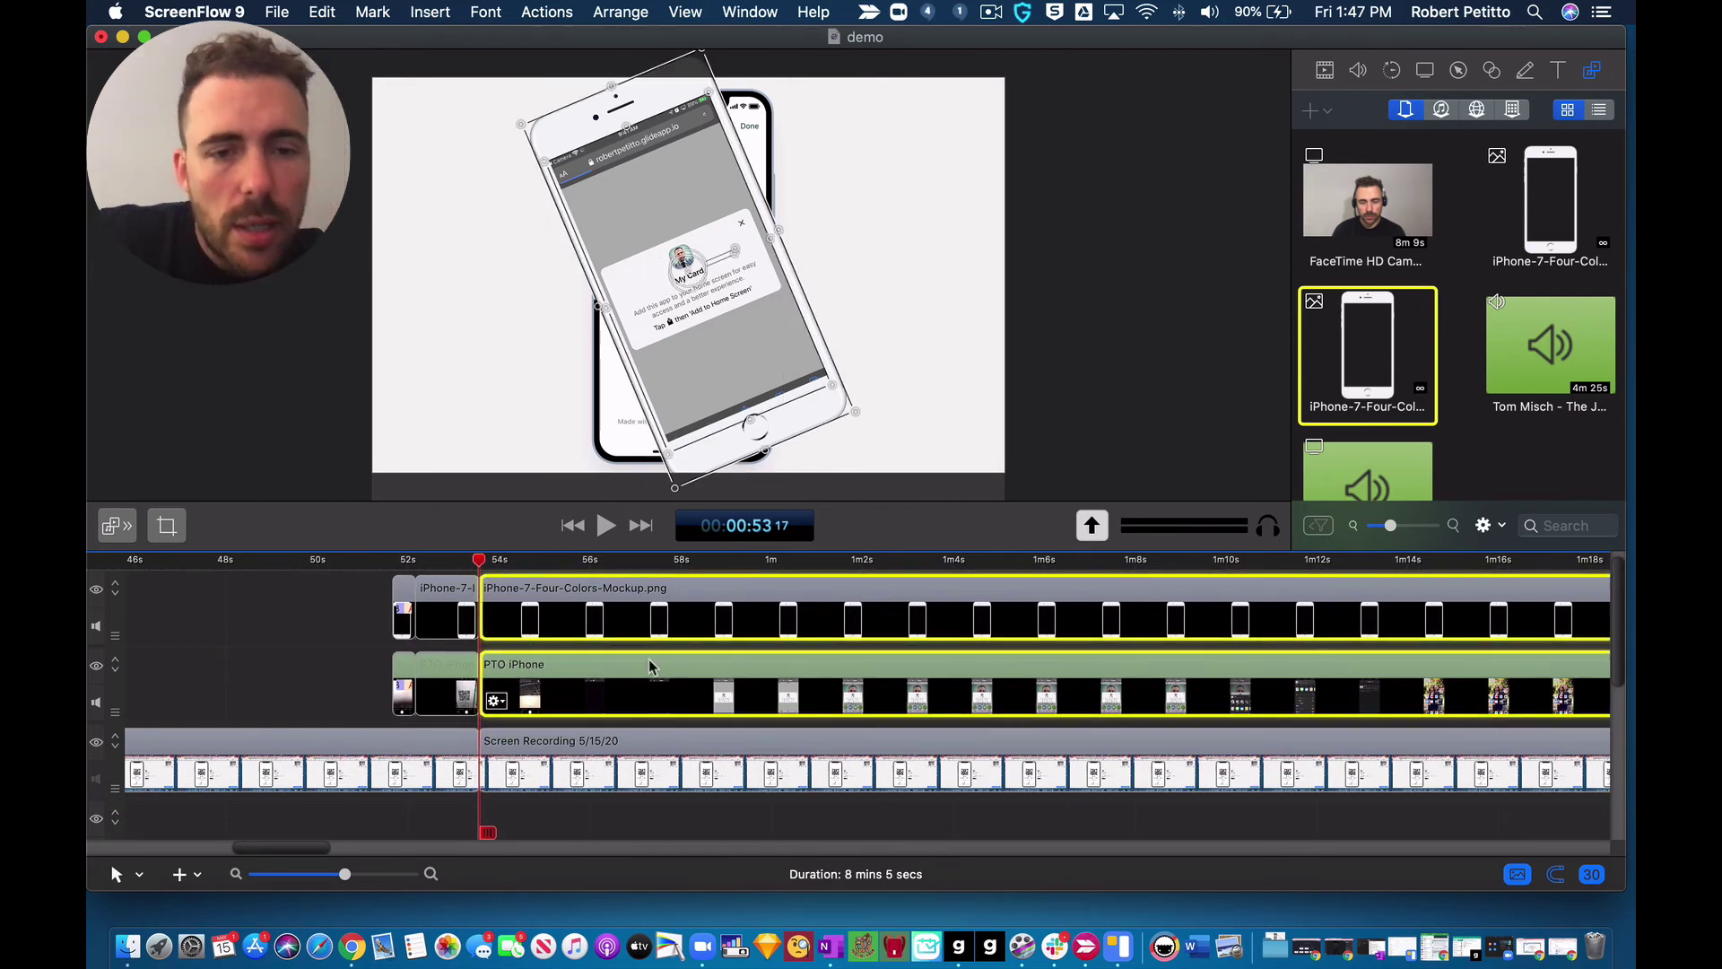
Step: Add a video action that rotates the phone mockup to 0° and snaps it top-centre
{"action": "left_click", "coordinate": [1326, 71]}
{"action": "left_click", "coordinate": [1523, 109]}
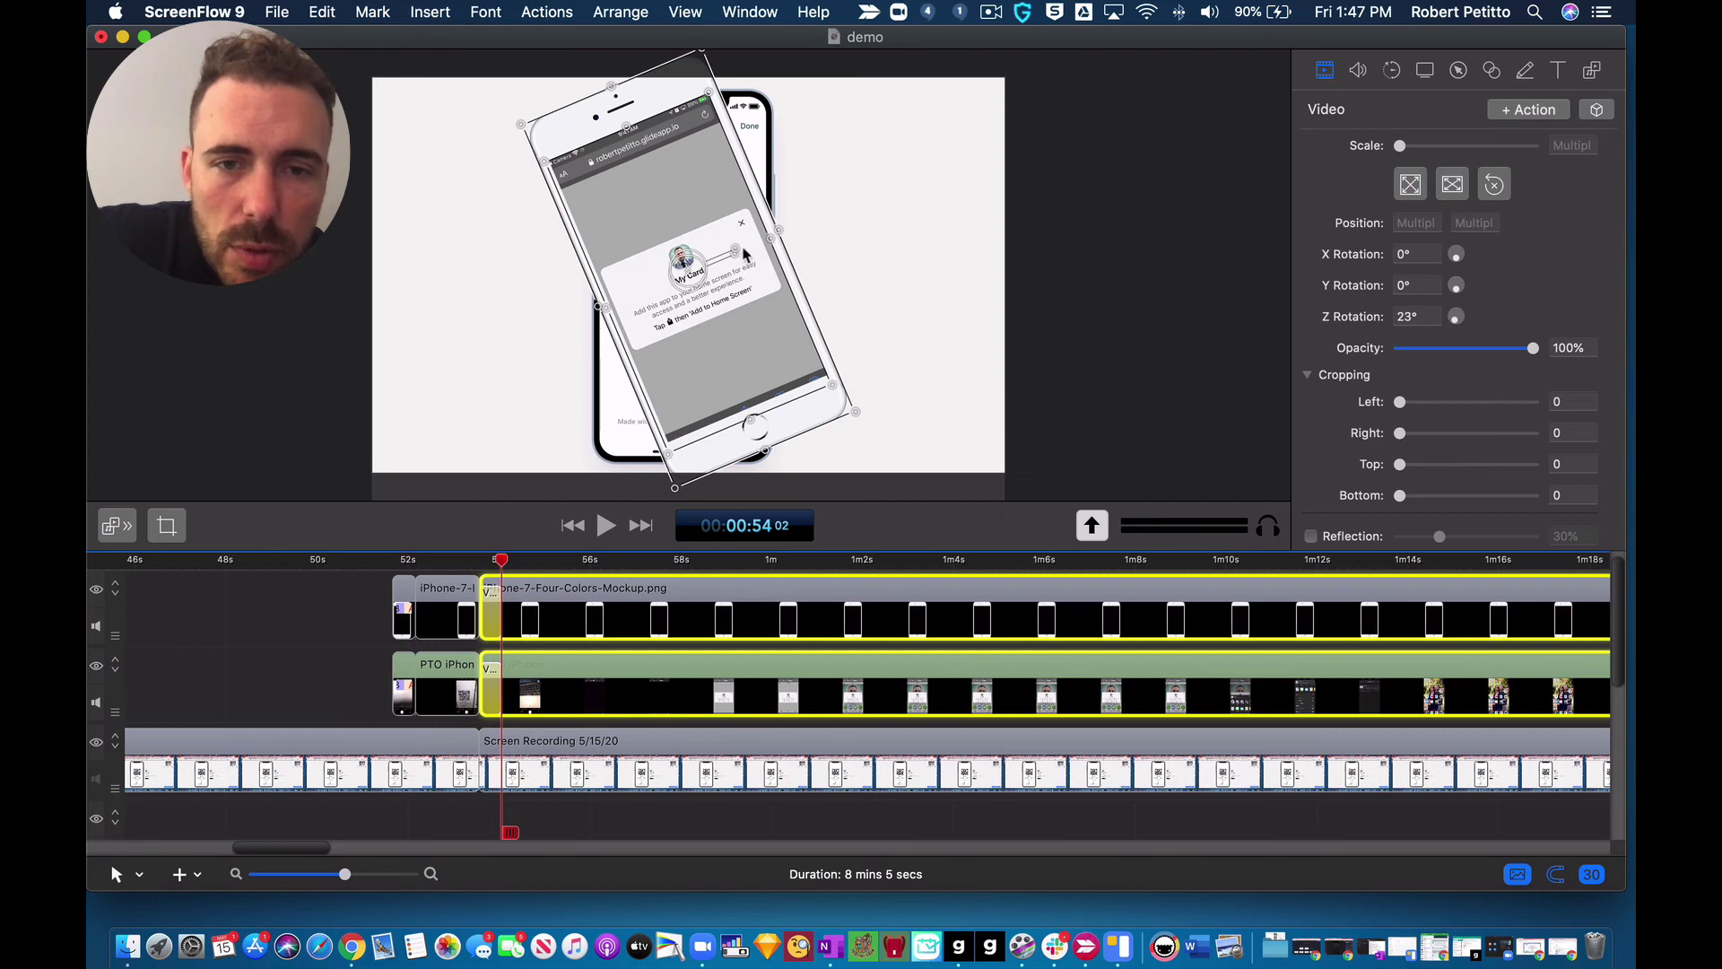
{"action": "left_click_drag", "start_coordinate": [743, 254], "coordinate": [739, 273]}
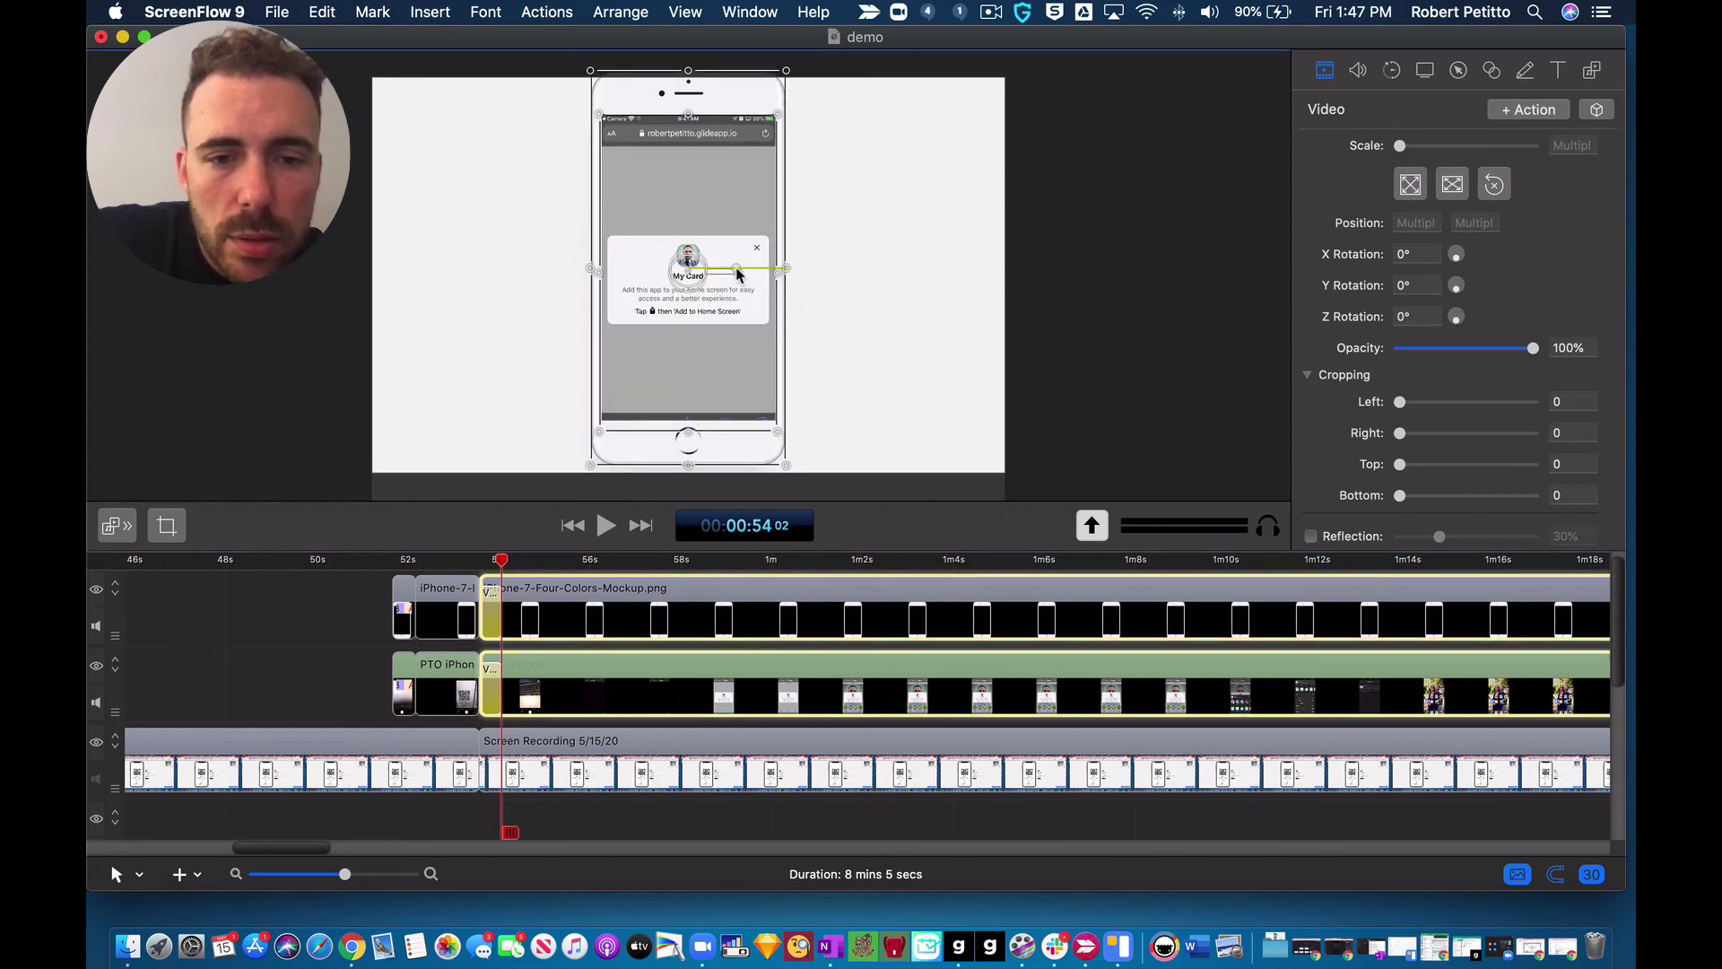
{"action": "left_click_drag", "start_coordinate": [748, 91], "coordinate": [748, 102]}
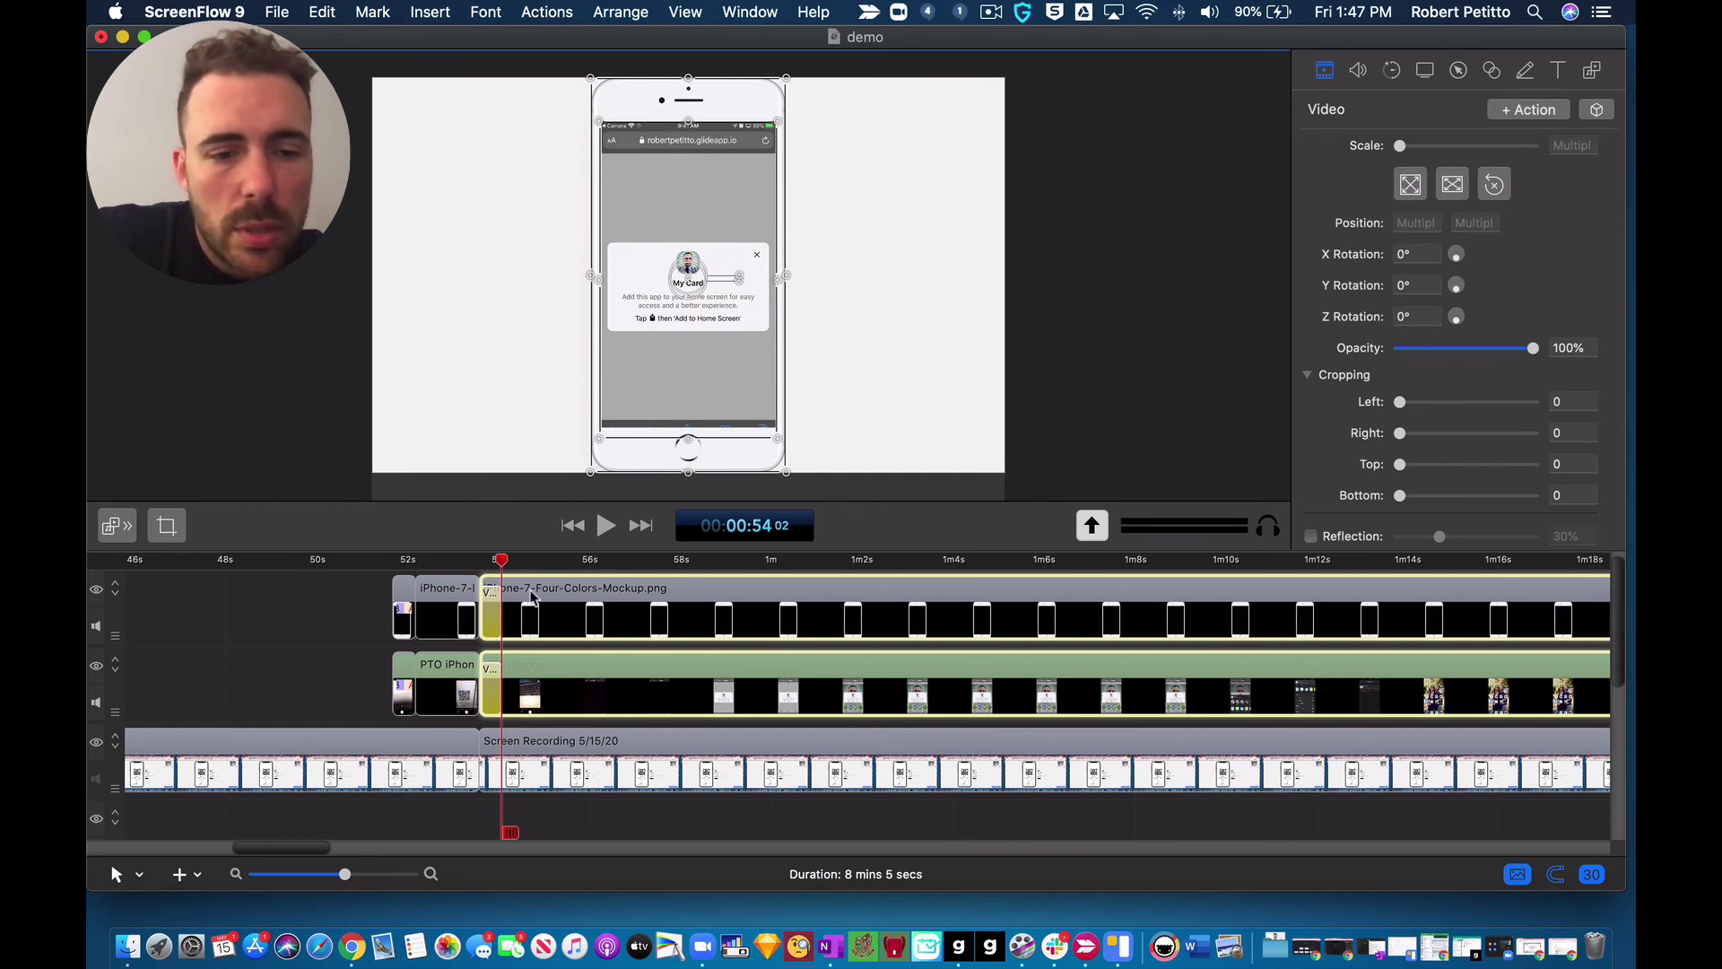
Step: Give the action an Exponential curve type and preview the straightening
{"action": "right_click", "coordinate": [484, 601]}
{"action": "mouse_move", "coordinate": [542, 614]}
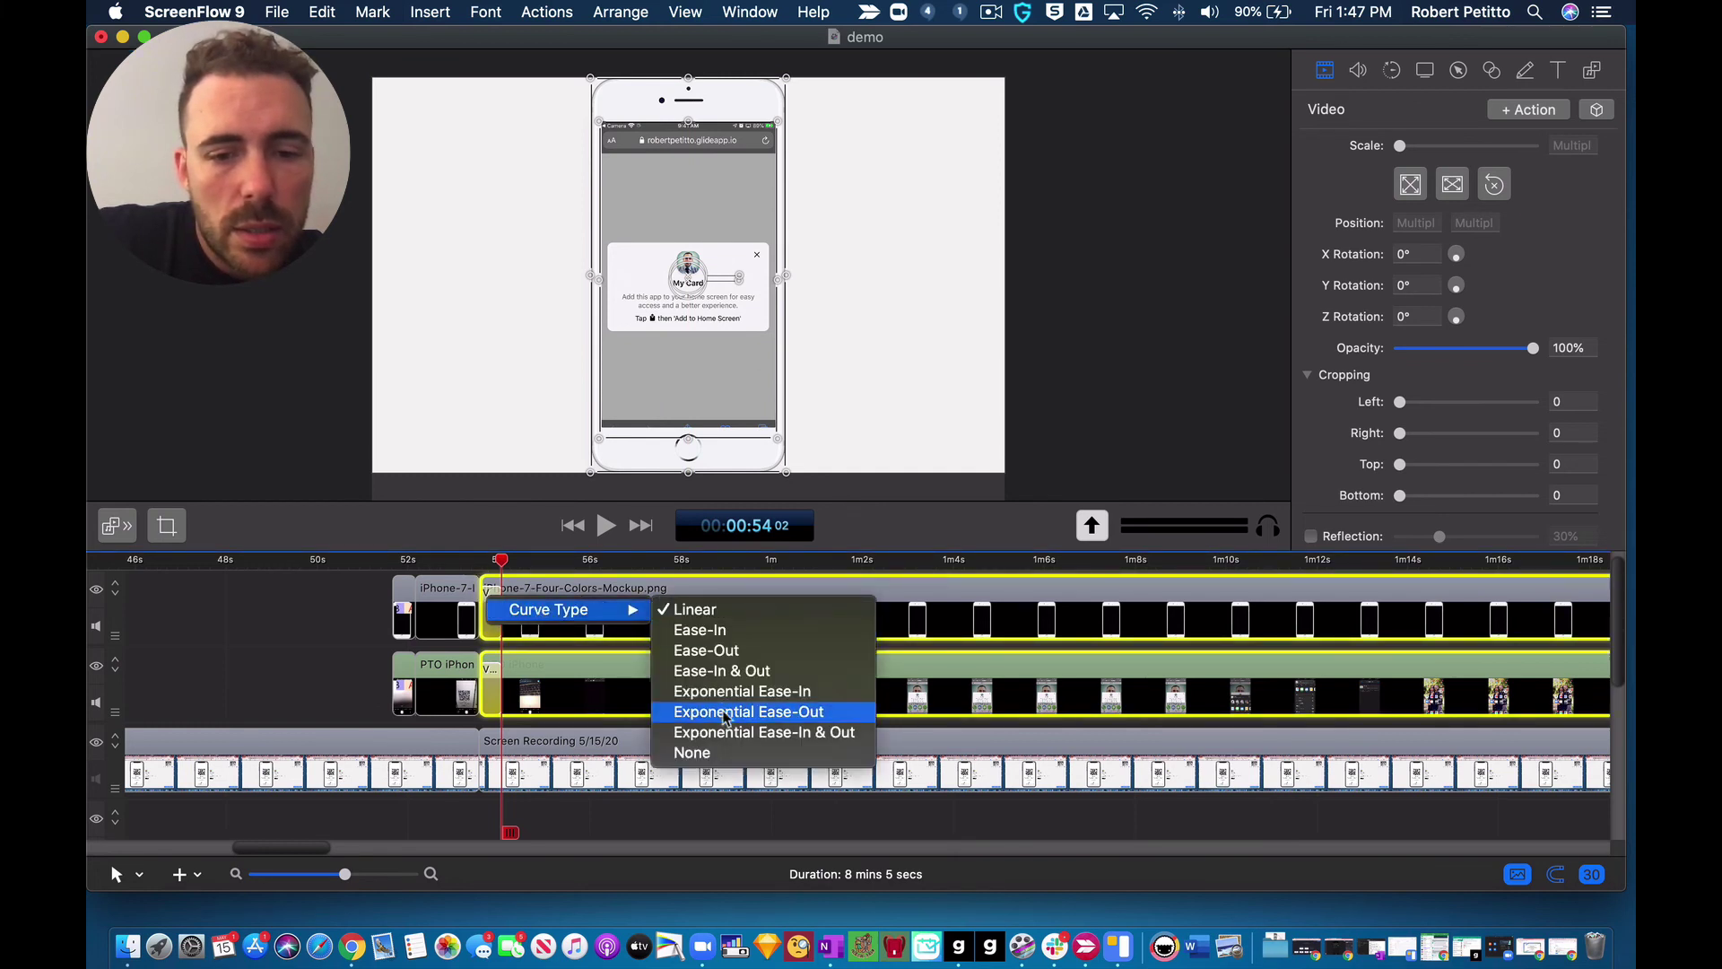
{"action": "left_click", "coordinate": [728, 734]}
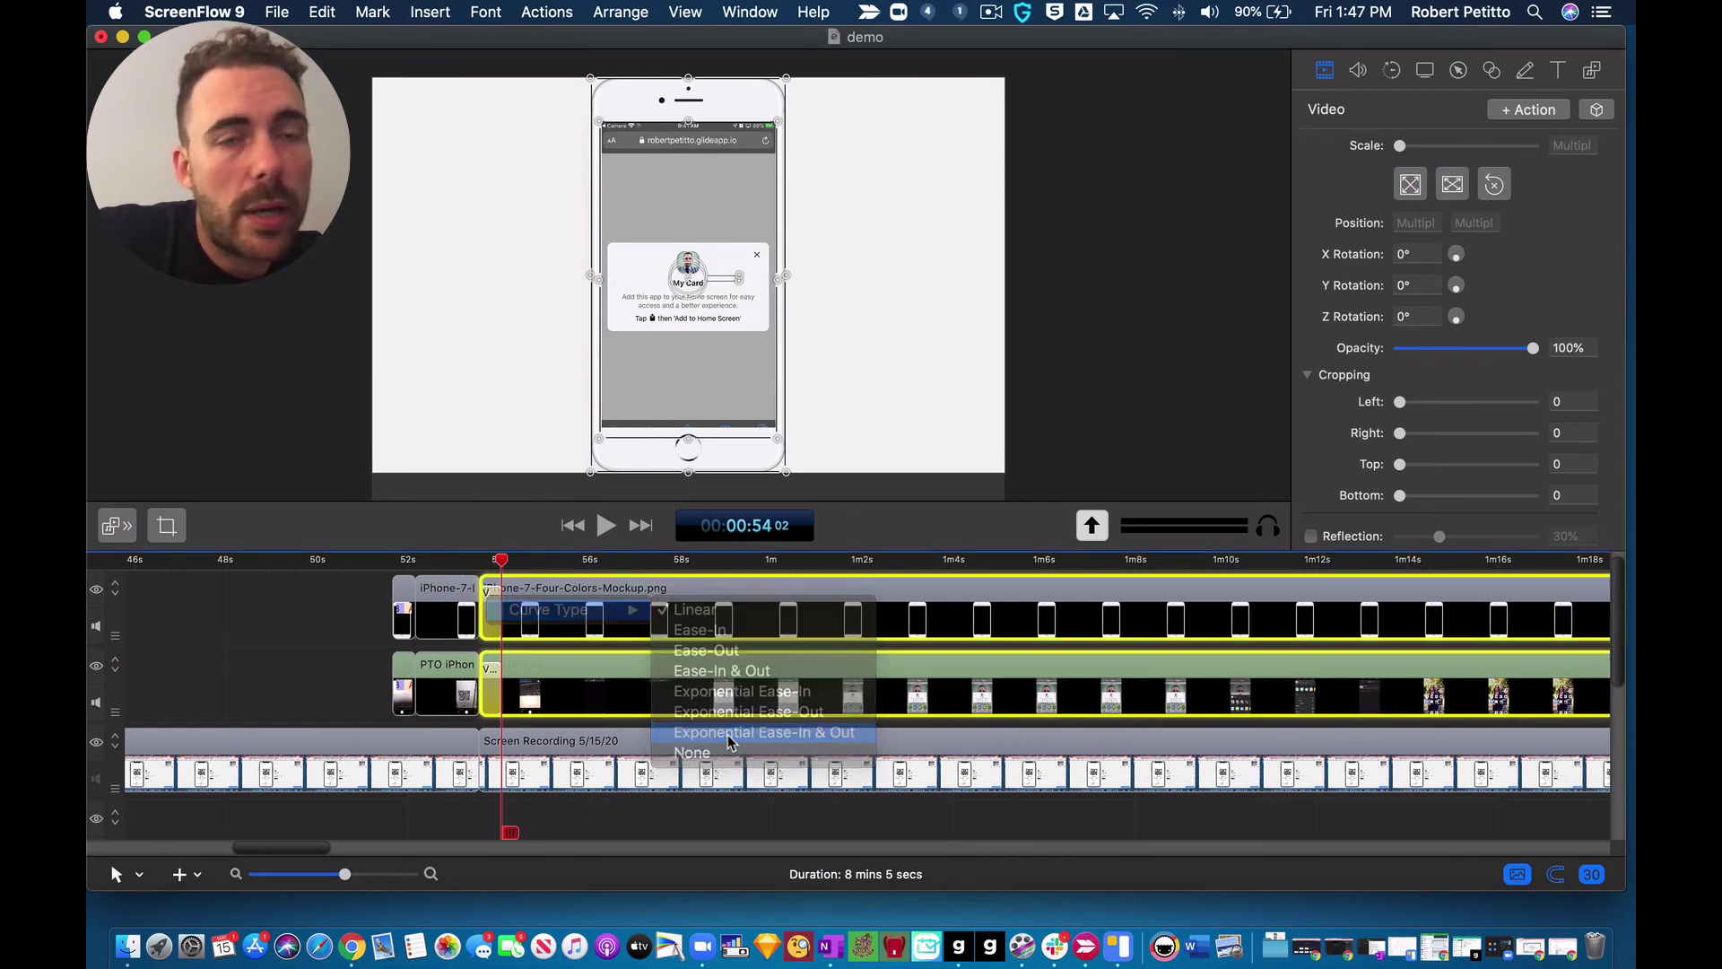
{"action": "left_click", "coordinate": [459, 570]}
{"action": "key", "text": "space"}
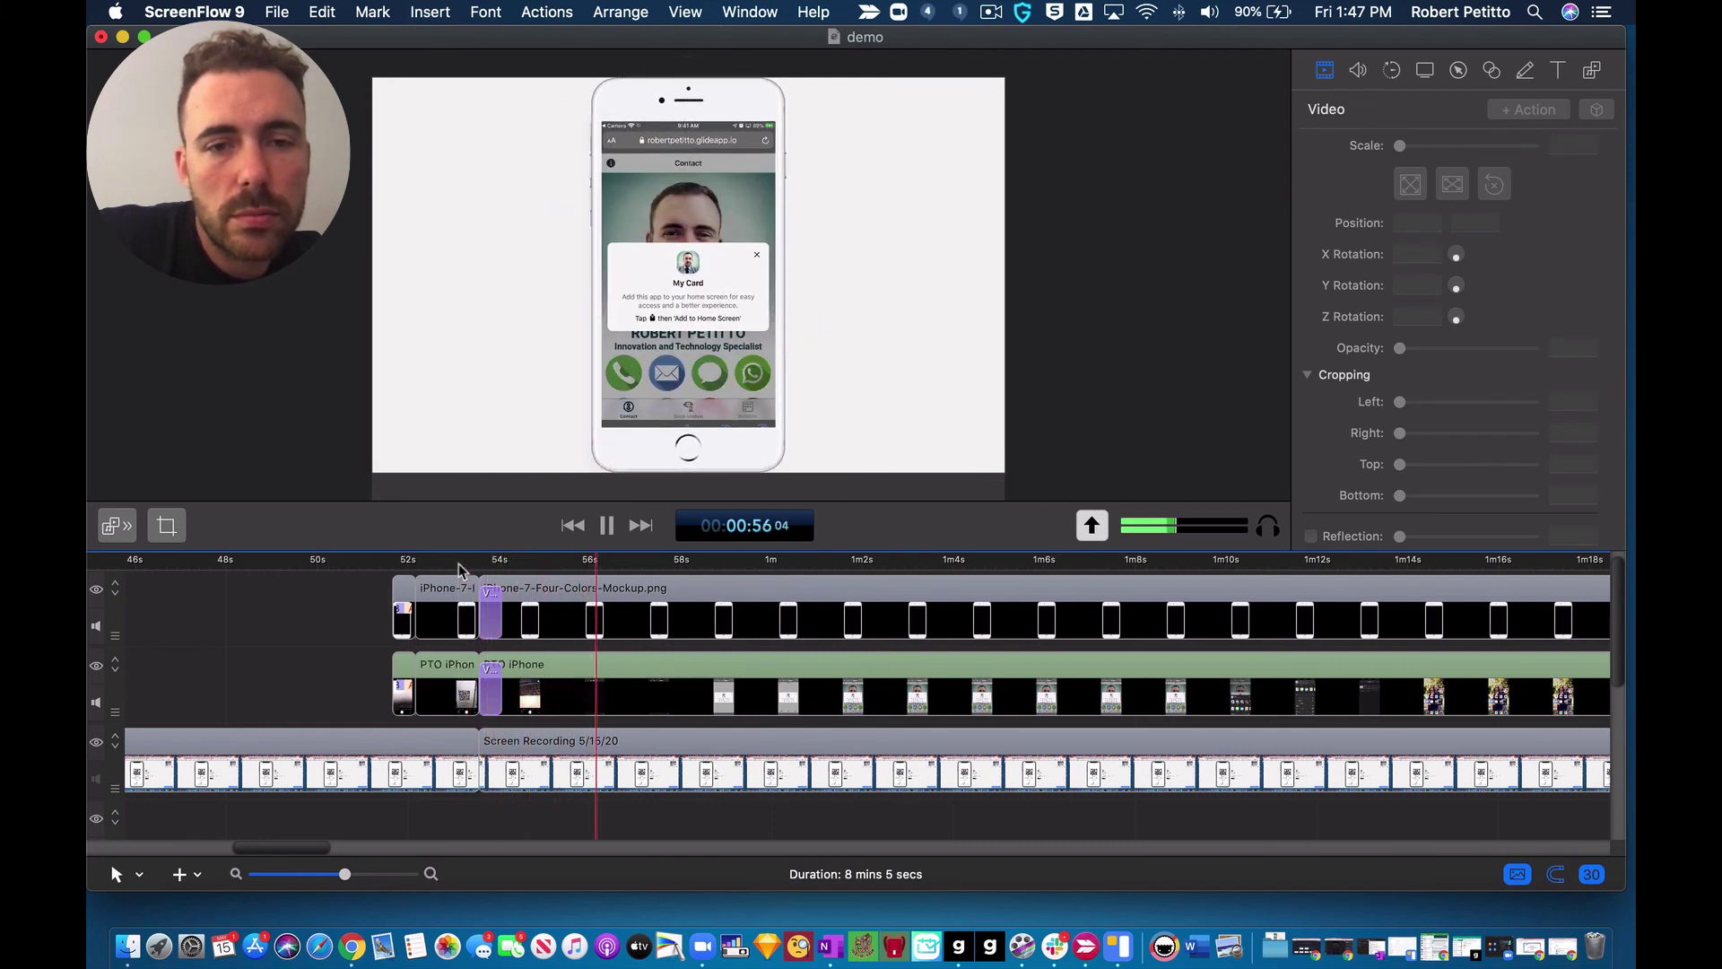
{"action": "key", "text": "space"}
Step: Lengthen the action on the mockup and PTO iPhone clips, then preview the slower motion
{"action": "left_click", "coordinate": [491, 610]}
{"action": "left_click", "coordinate": [501, 673], "text": "shift"}
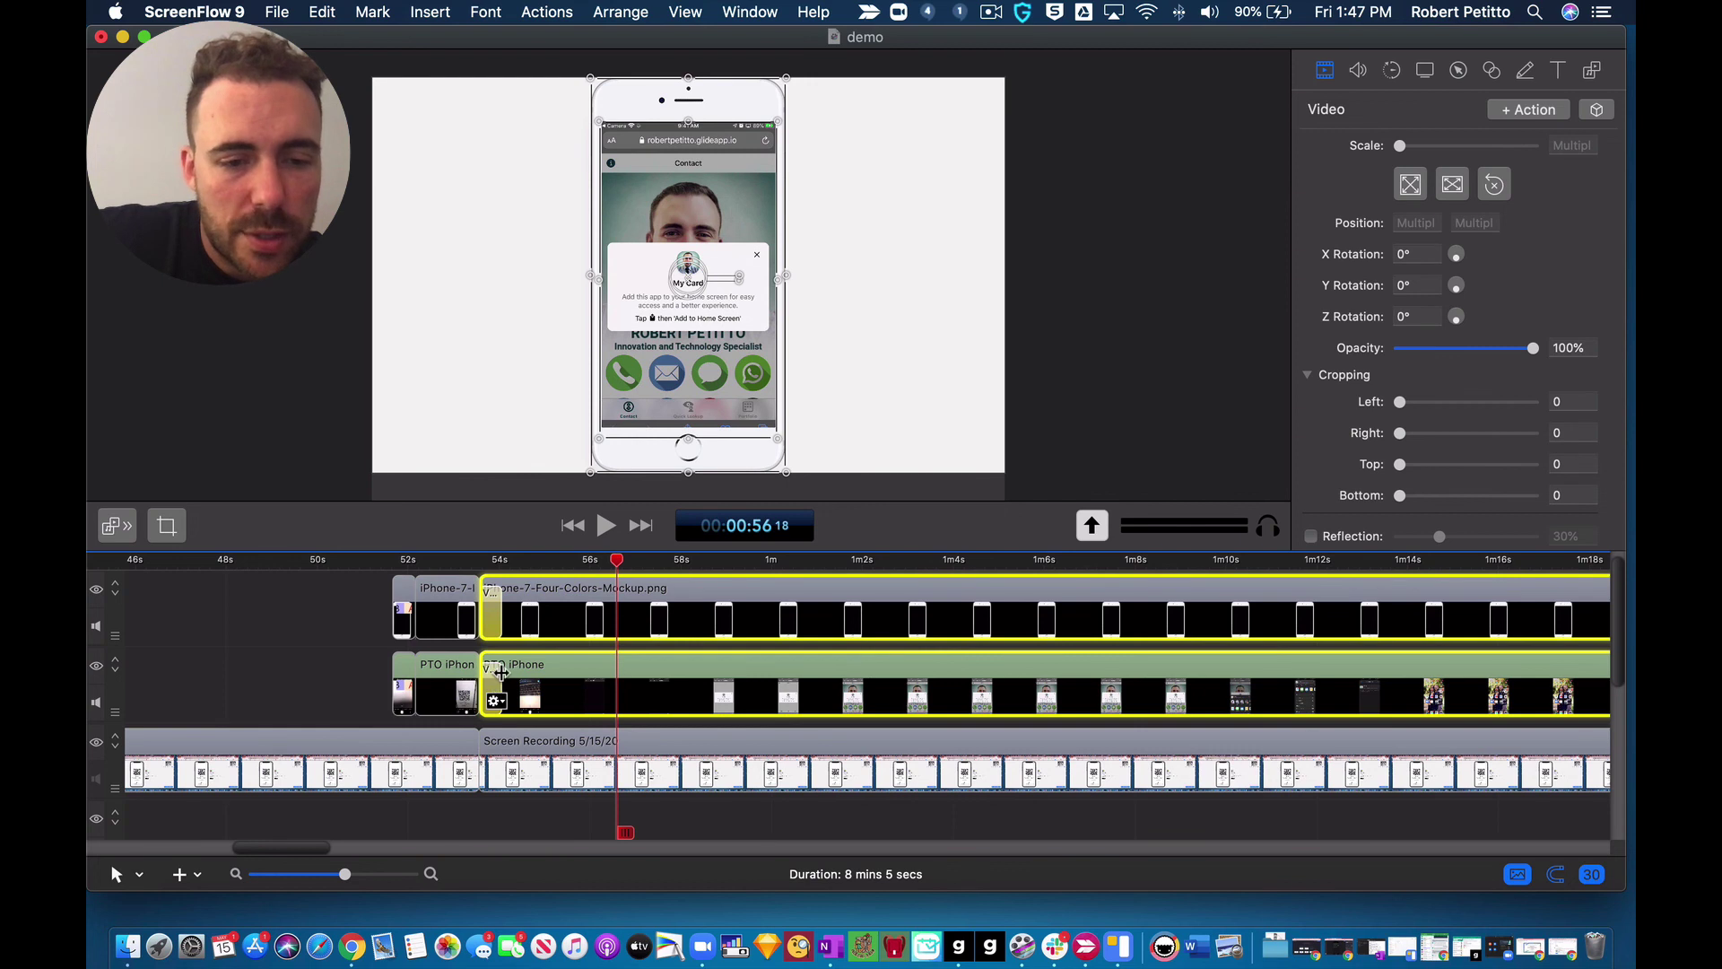
{"action": "left_click_drag", "start_coordinate": [501, 673], "coordinate": [531, 673]}
{"action": "left_click", "coordinate": [458, 561]}
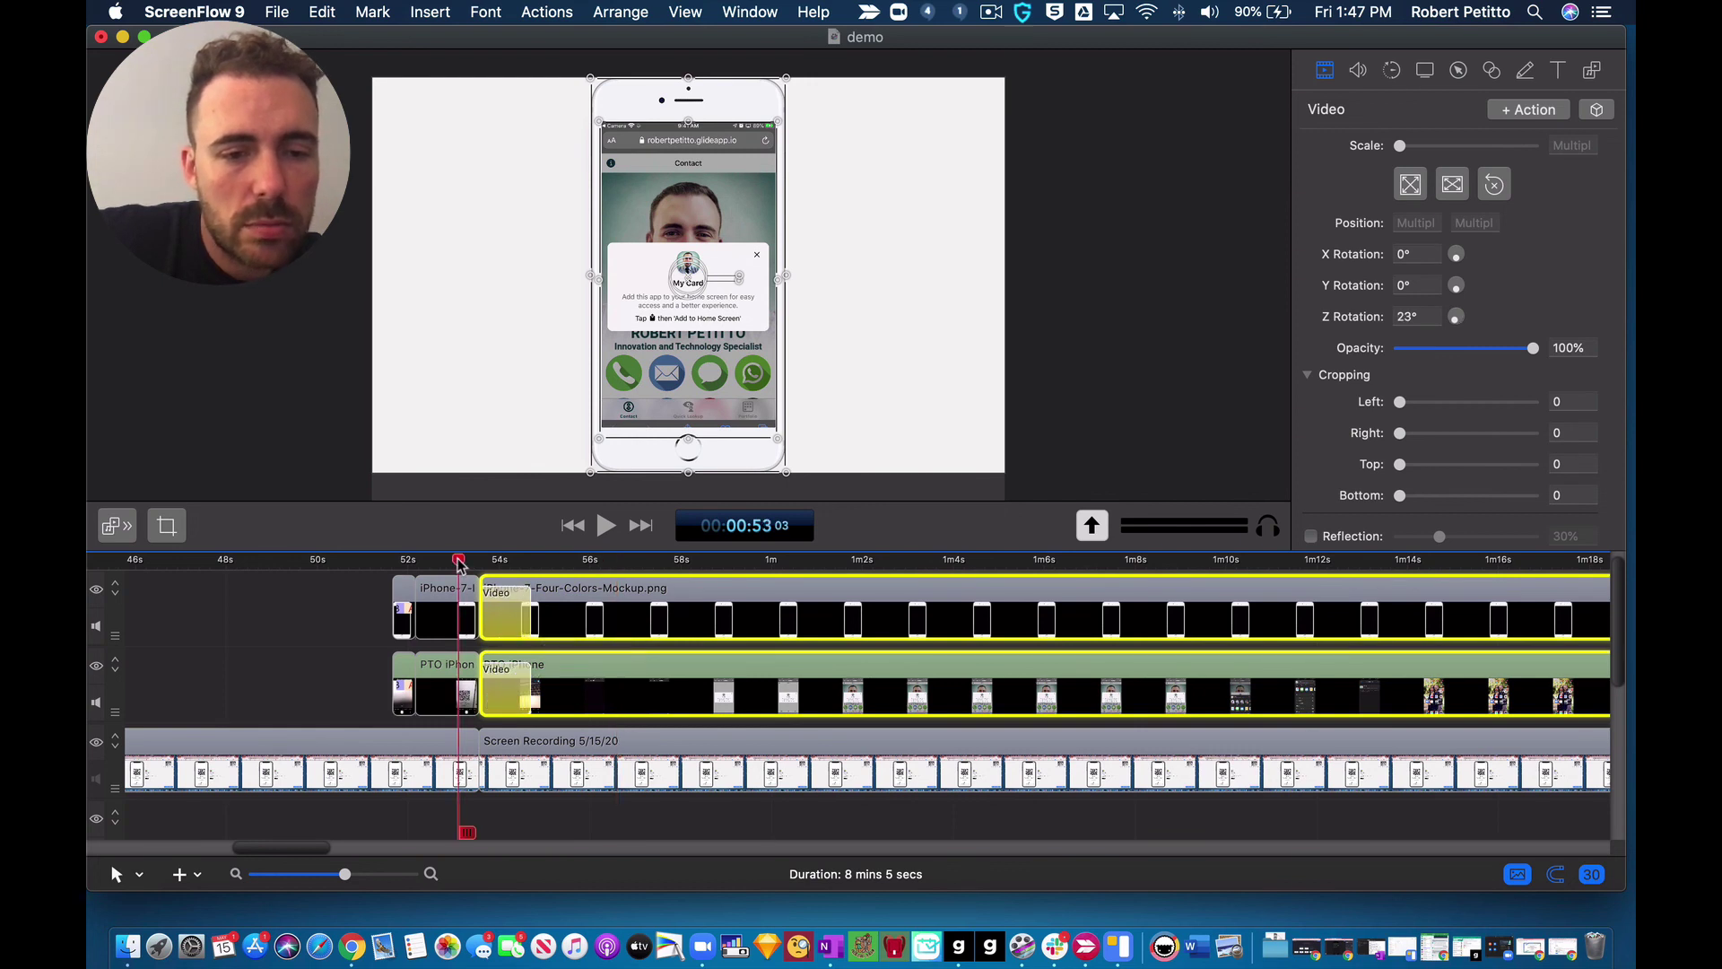
{"action": "key", "text": "space"}
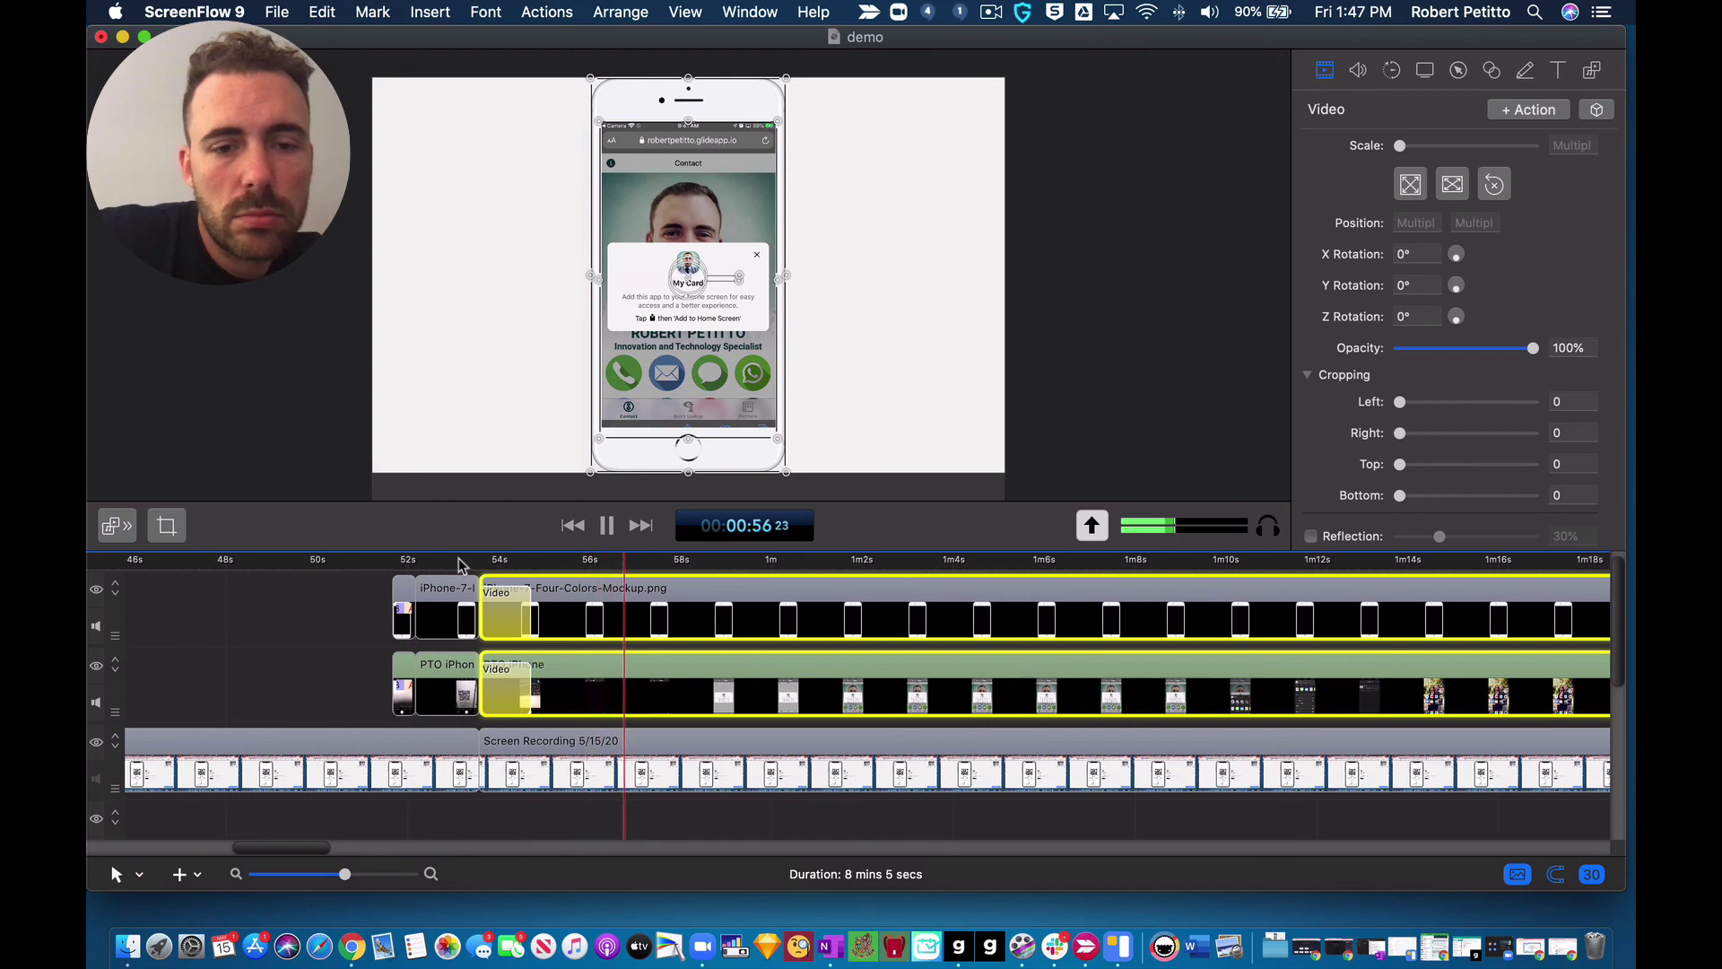
{"action": "key", "text": "space"}
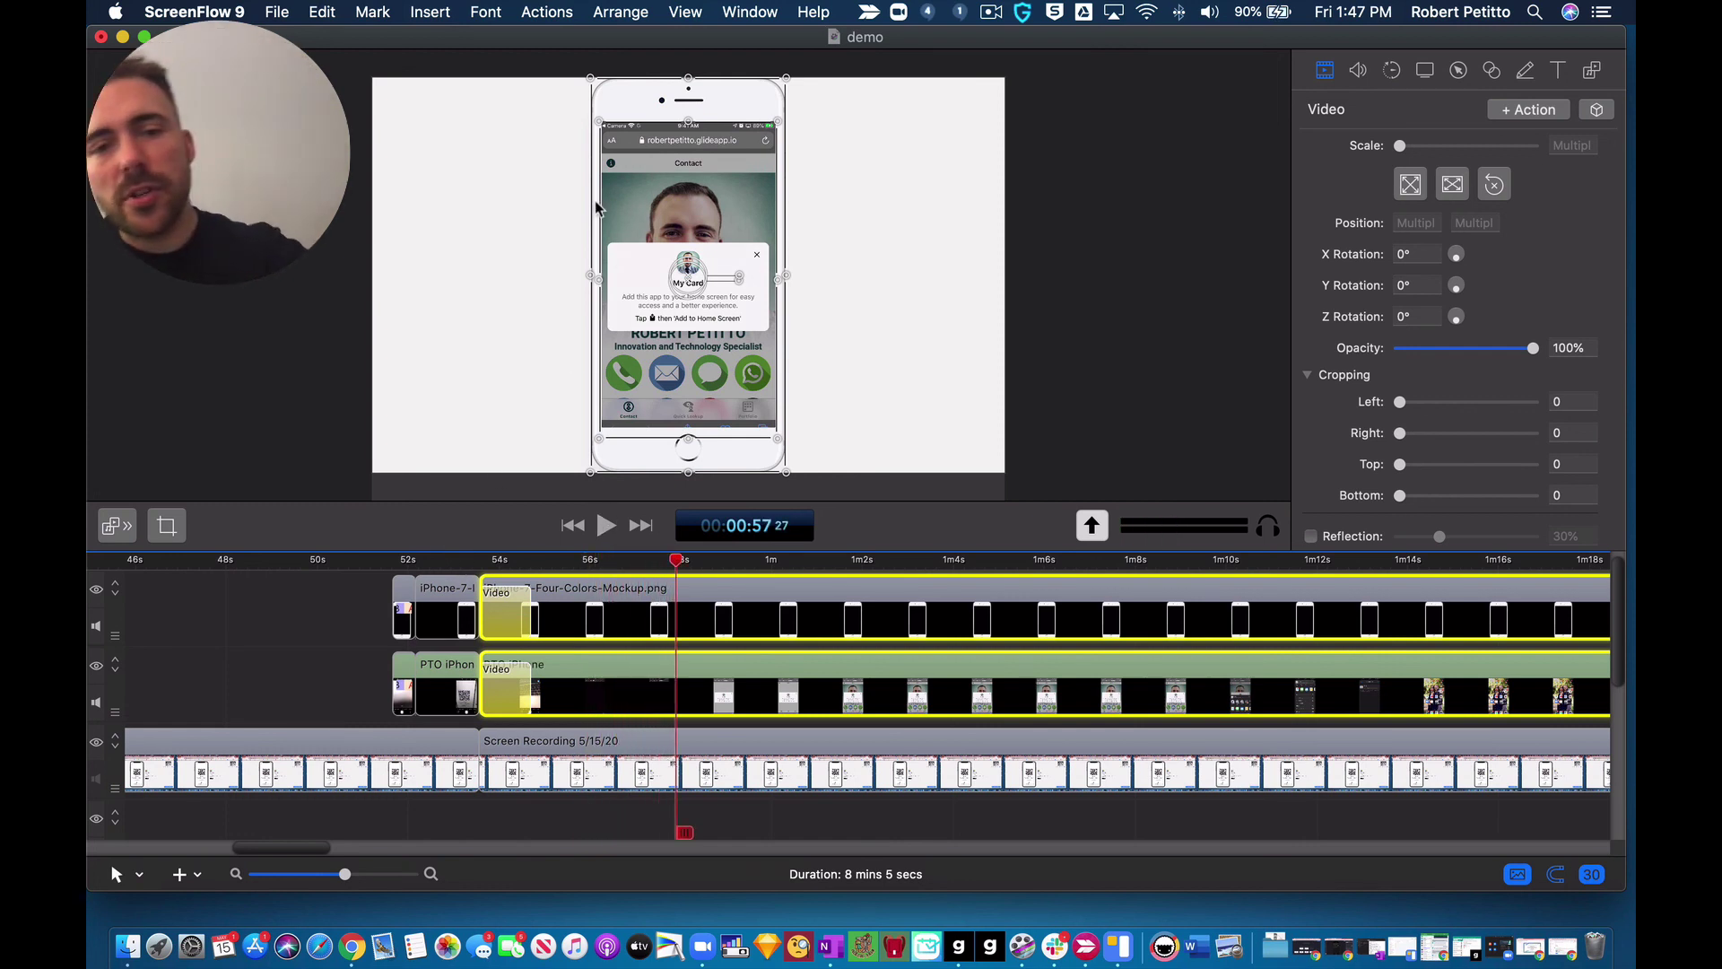